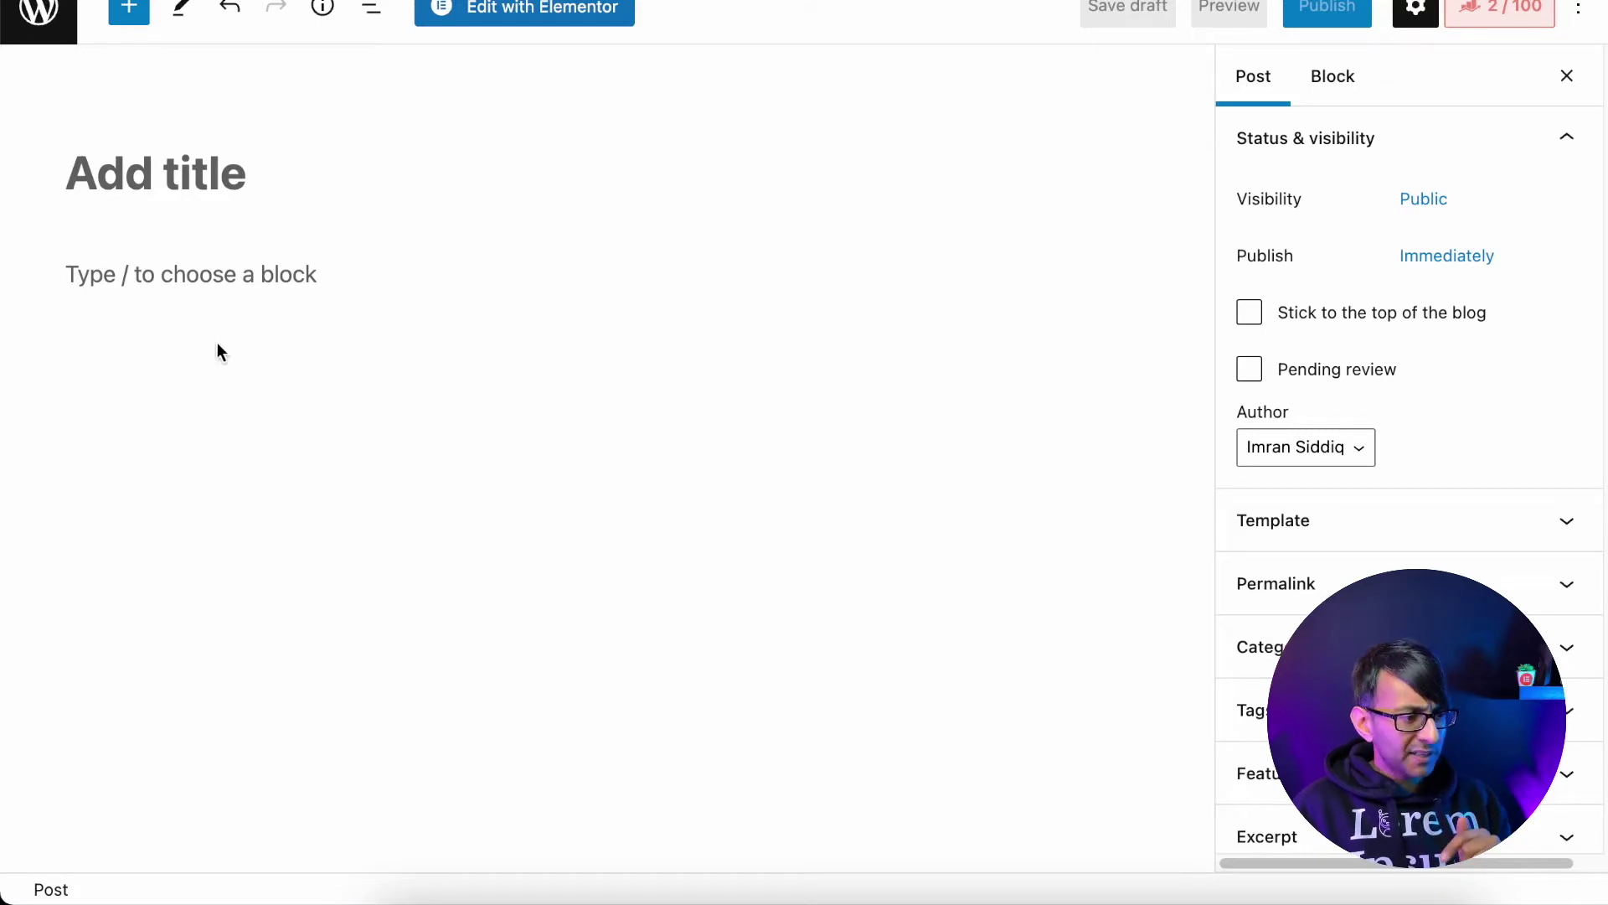
- Insert Bertha's Blog Post Topic Ideas for finding website clients on LinkedIn into the first paragraph, selecting ideas 2–4
click(248, 272)
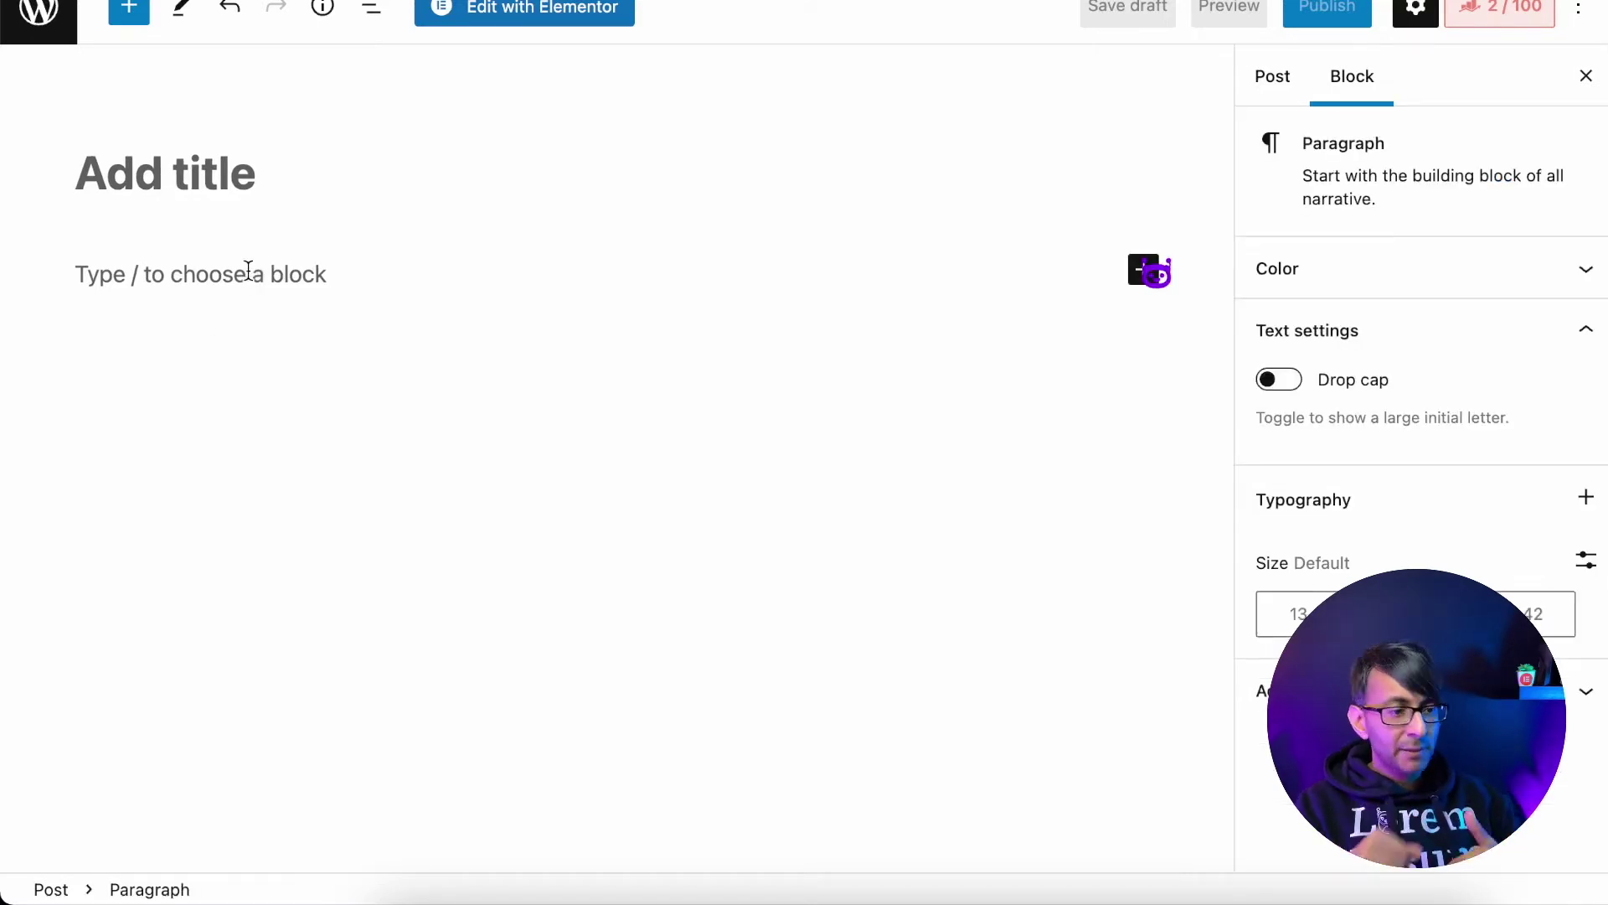
click(1156, 272)
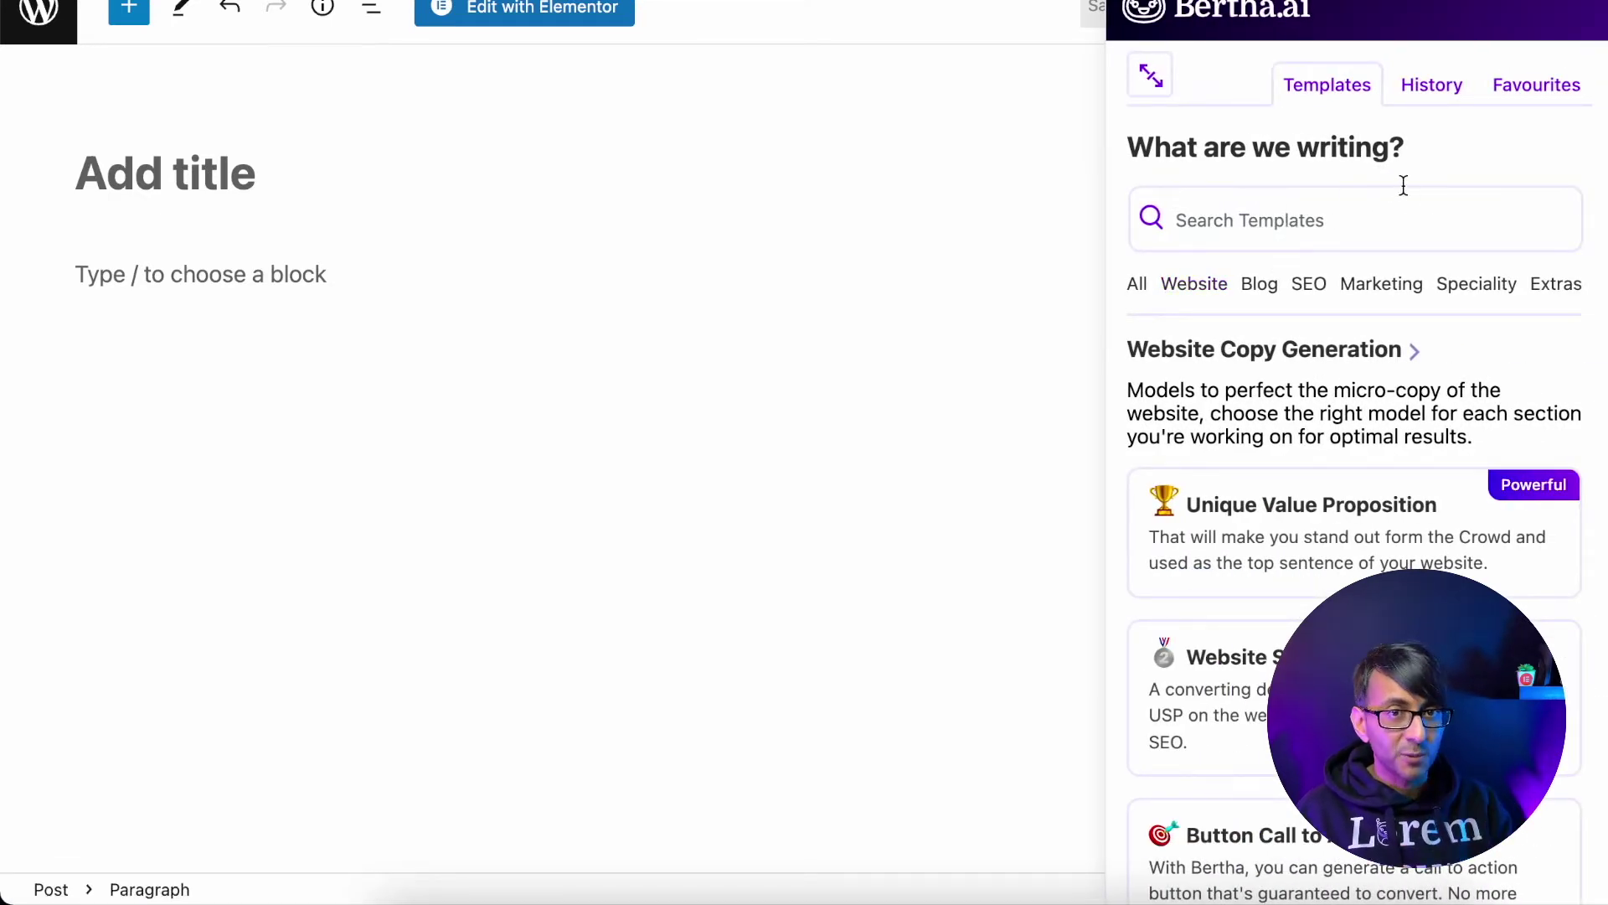
click(1261, 285)
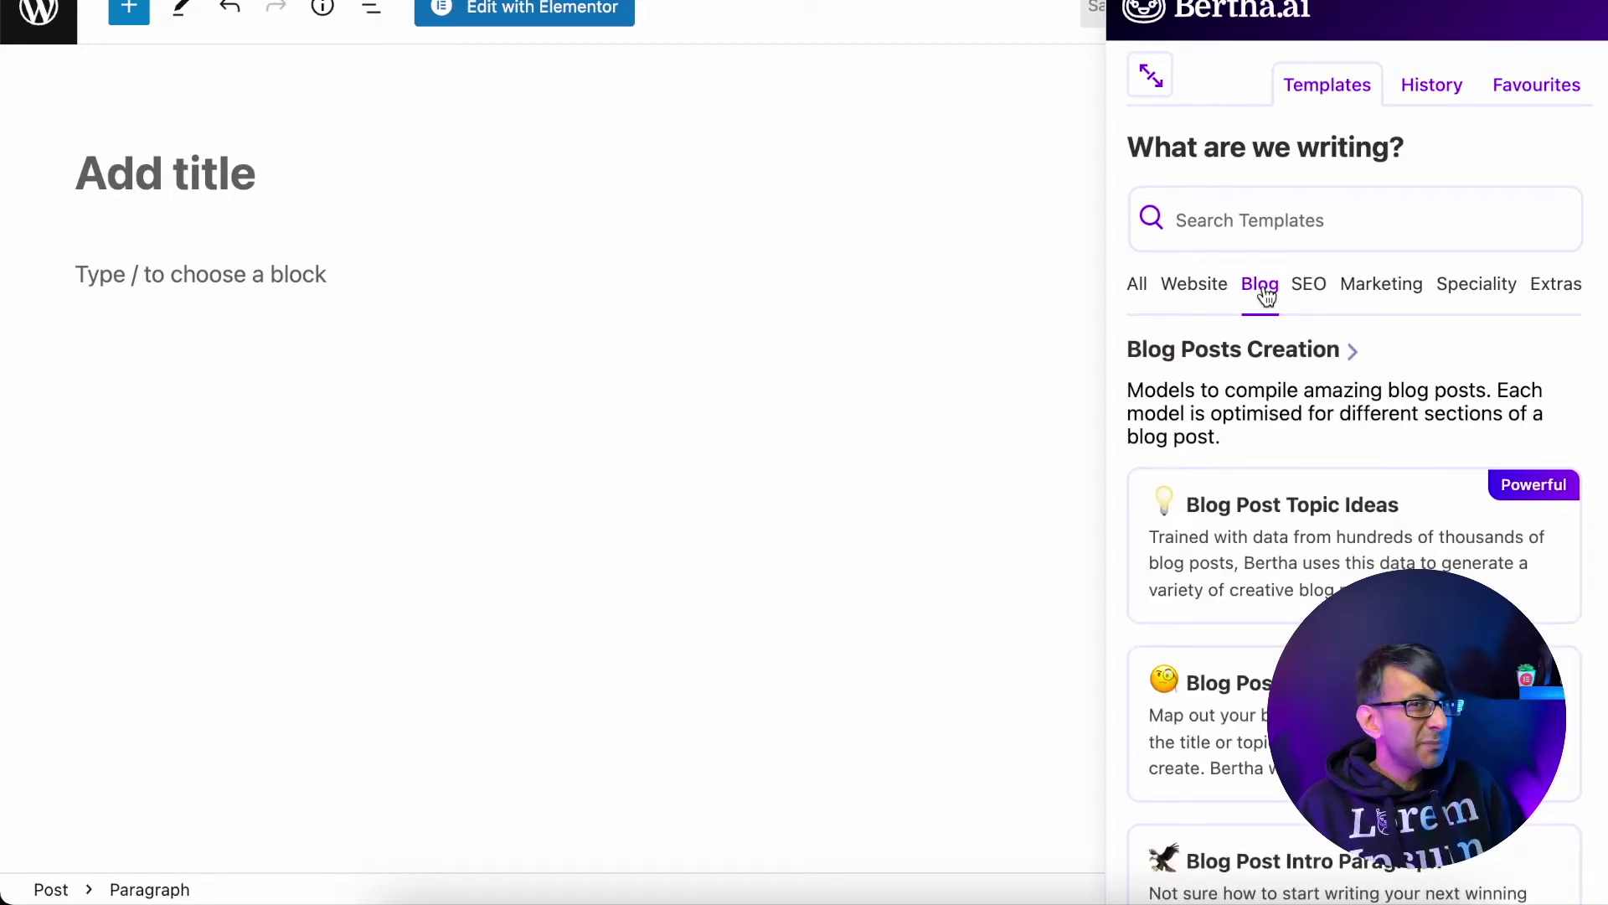
click(1346, 584)
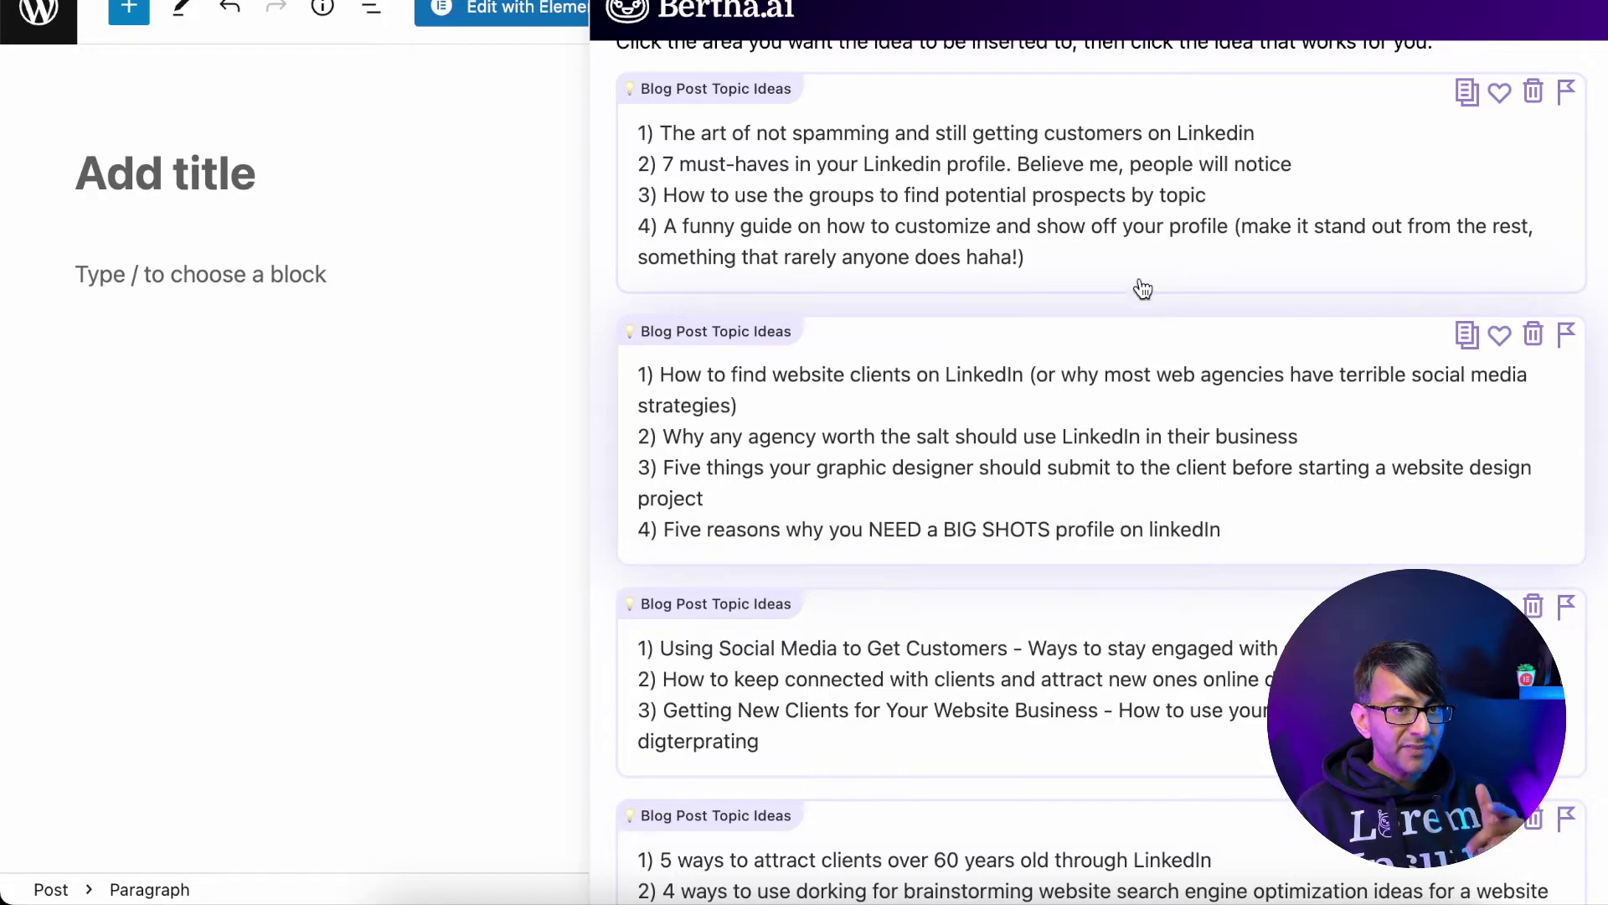
click(761, 407)
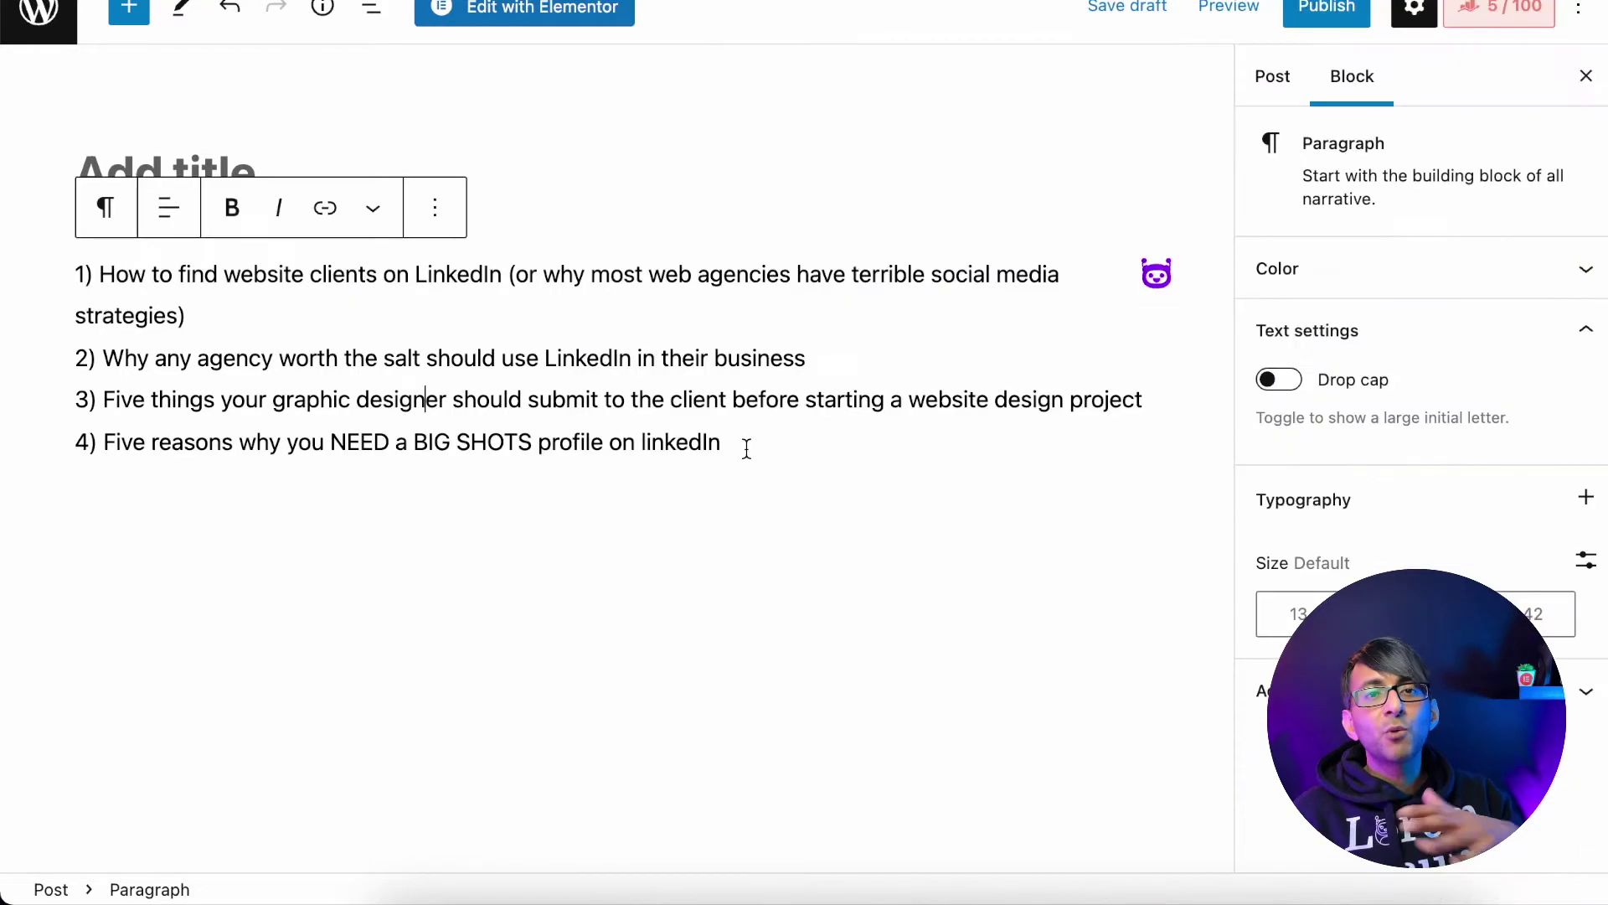
drag(751, 444, 36, 370)
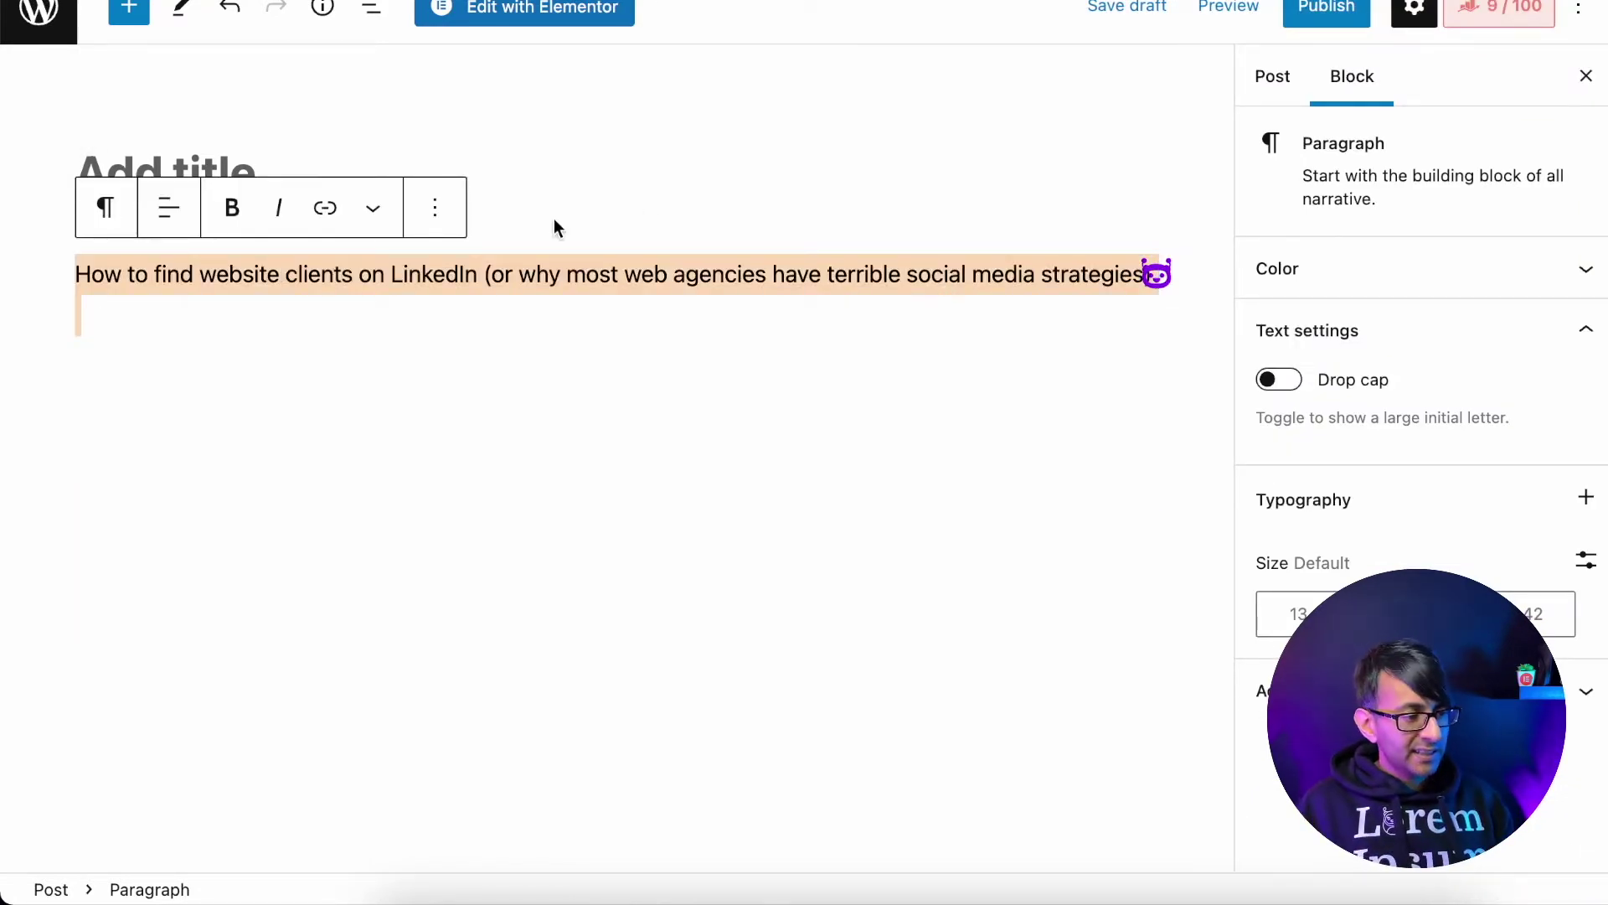
- Paste the first LinkedIn clients topic idea as the post title, then bring Bertha back up
click(185, 150)
text(How to find website clients on LinkedIn (or why most web agencies have terrible social media strategies))
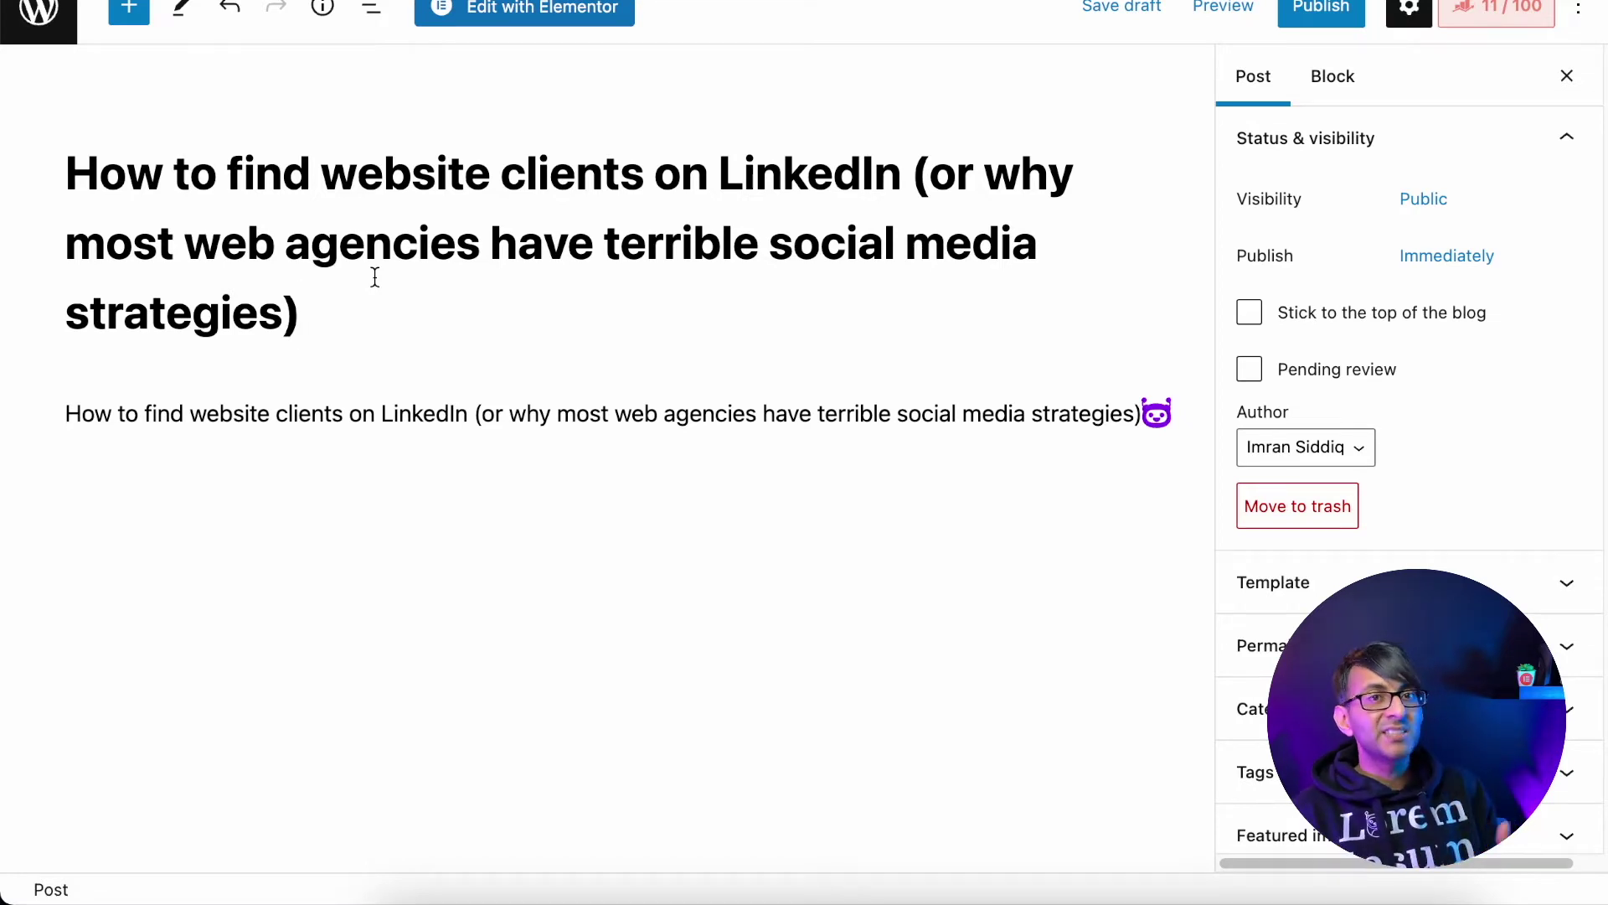
key(super+a)
key(super+c)
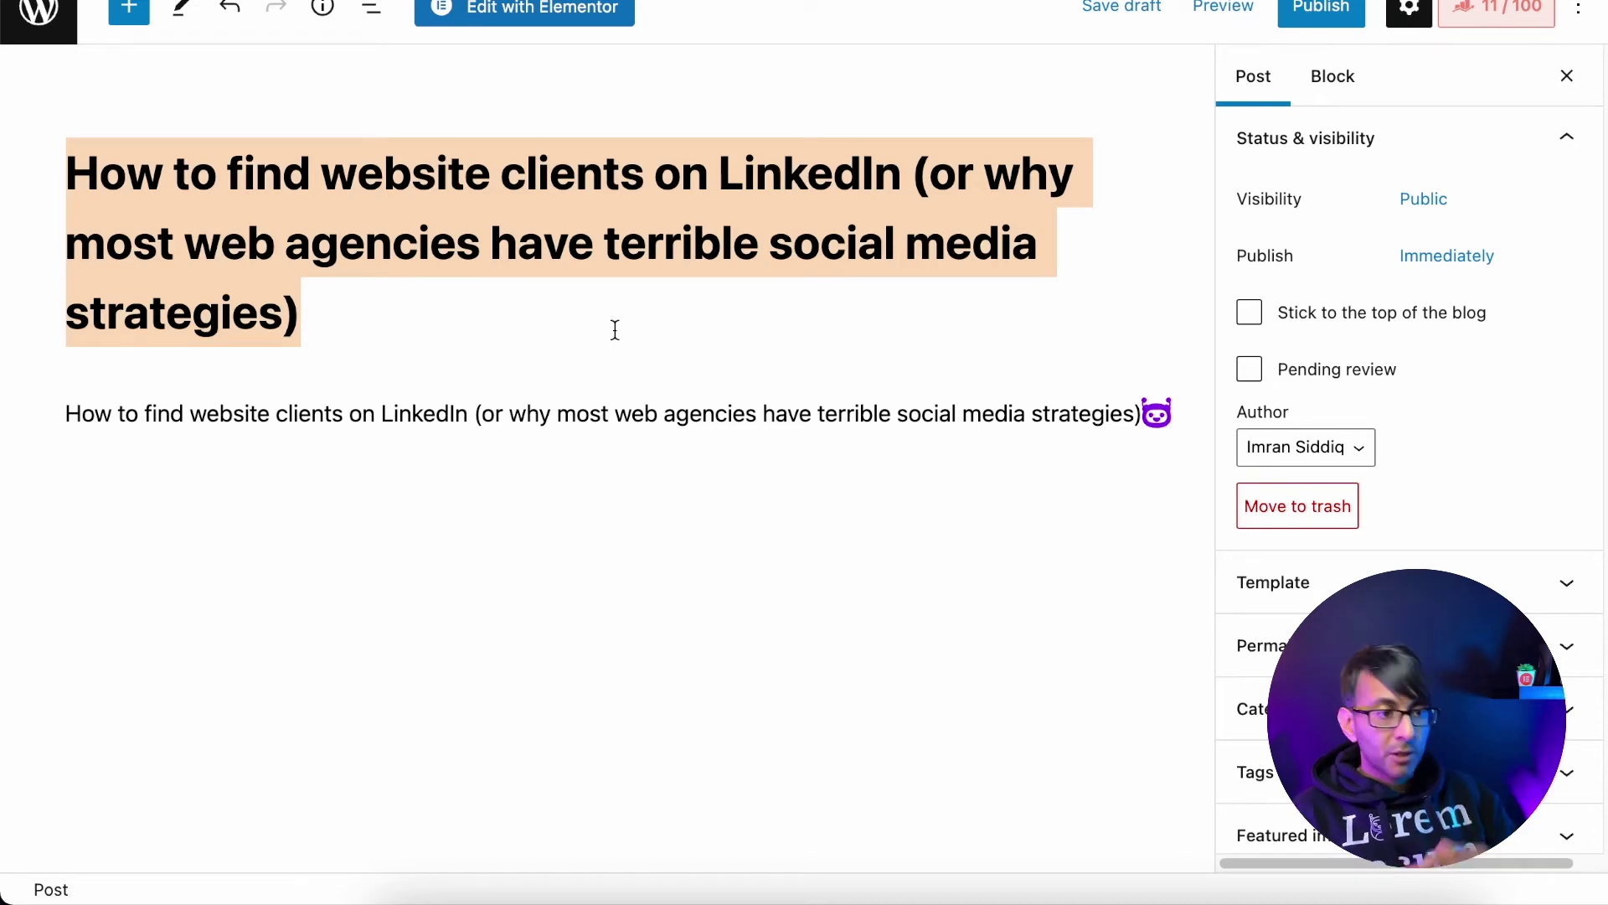
click(1156, 413)
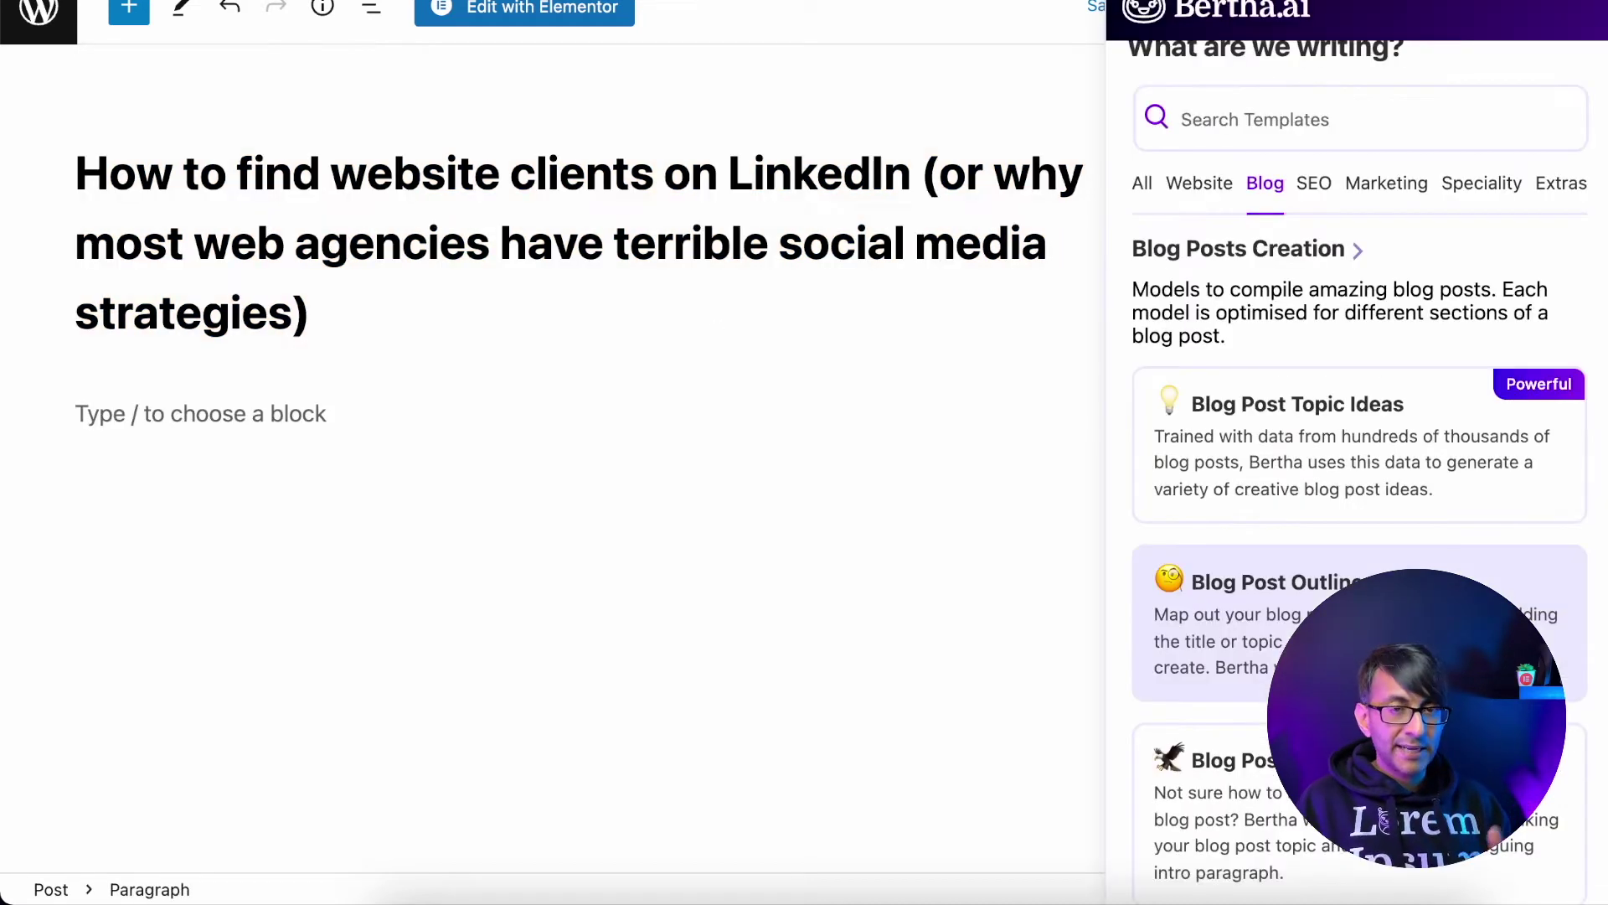
- Generate Bertha Blog Post Outline ideas from the post title, trimmed to begin with 'Find'
click(1353, 633)
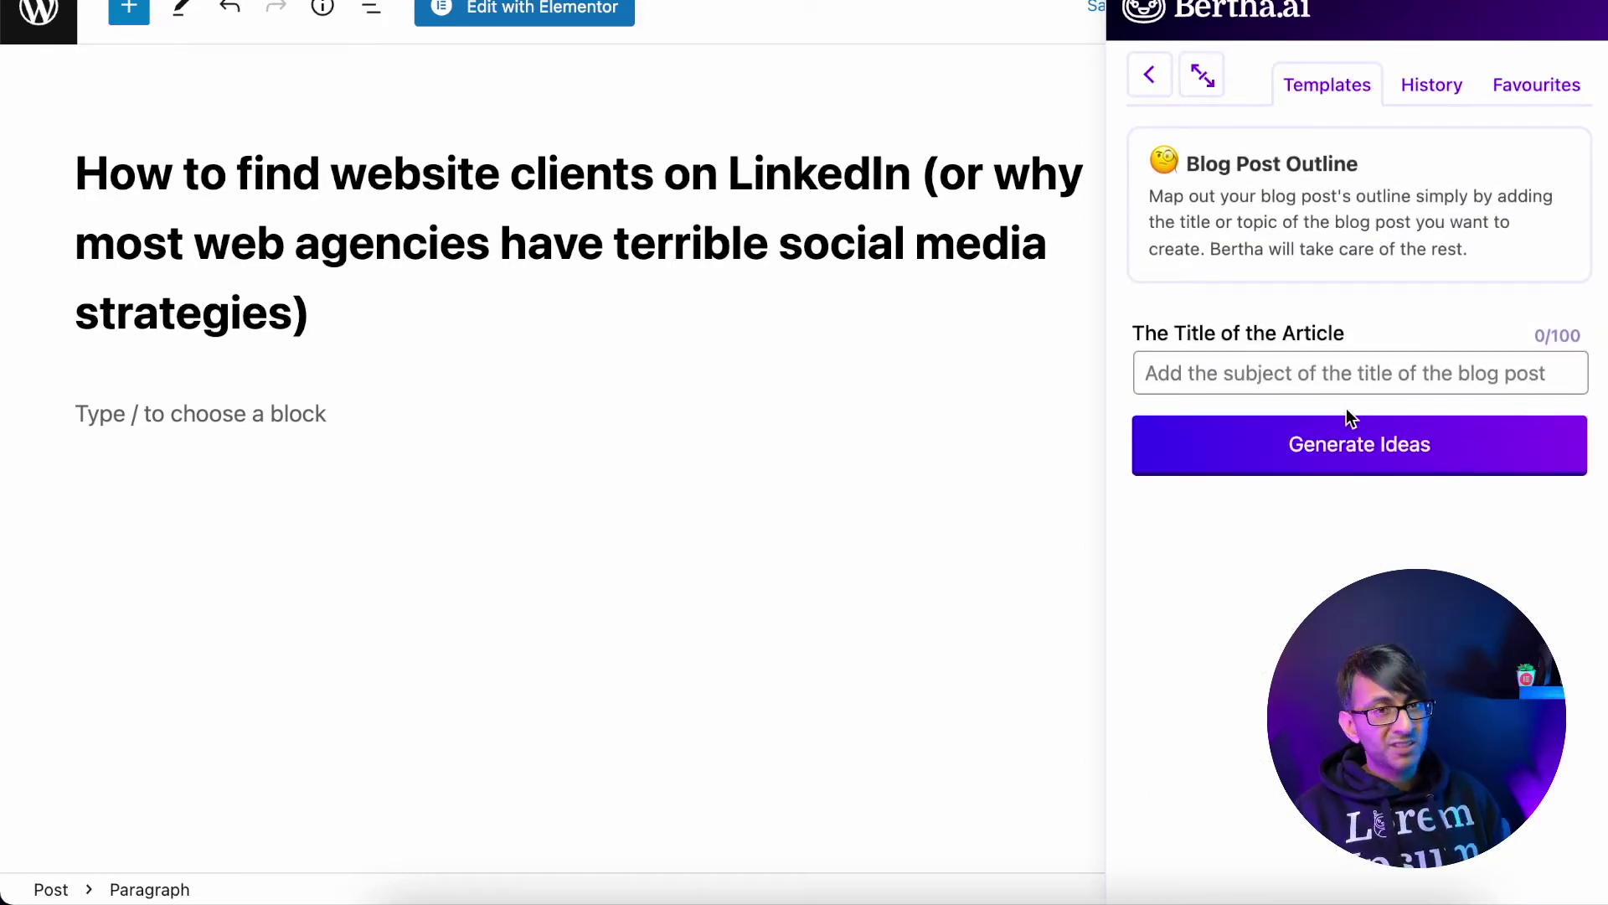
click(1368, 377)
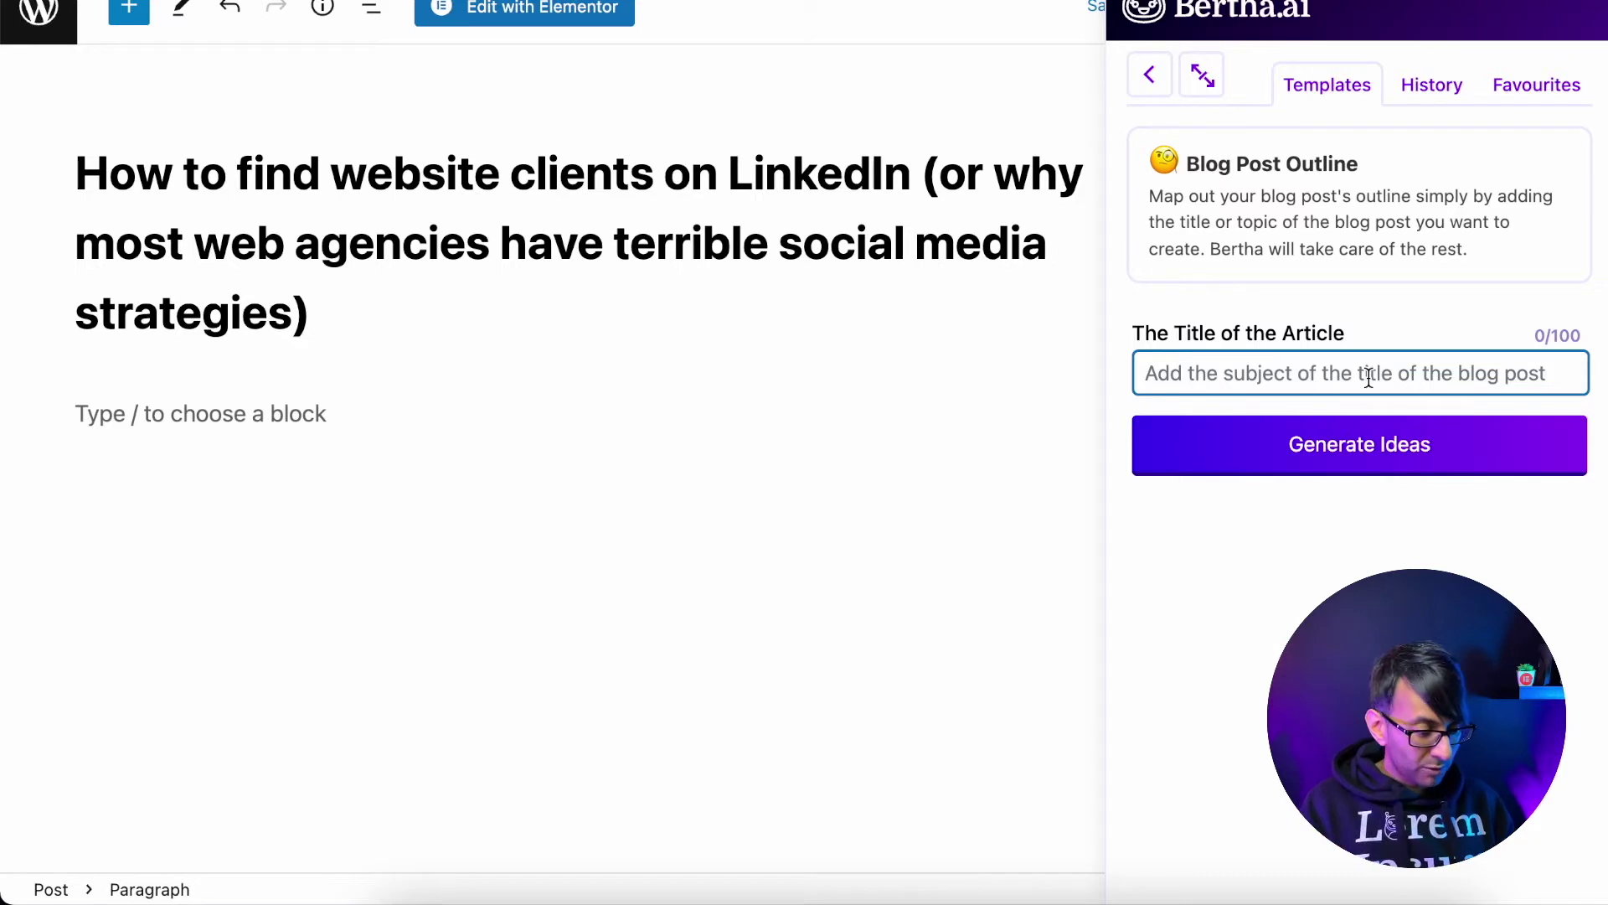
key(super+v)
key(super+a)
key(super+v)
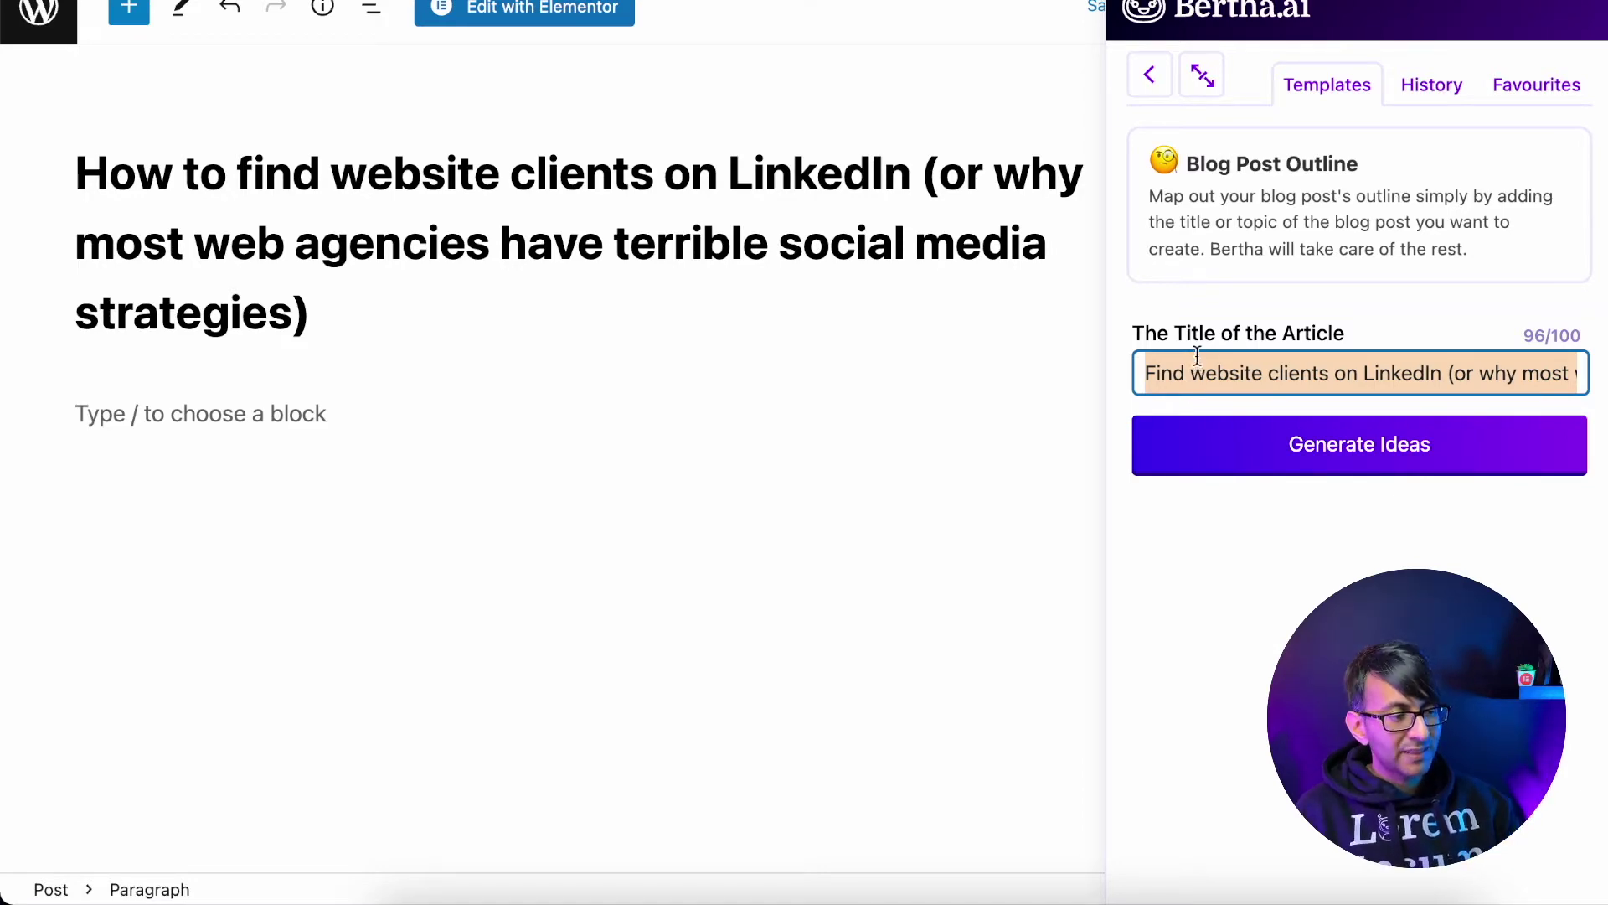
click(1304, 457)
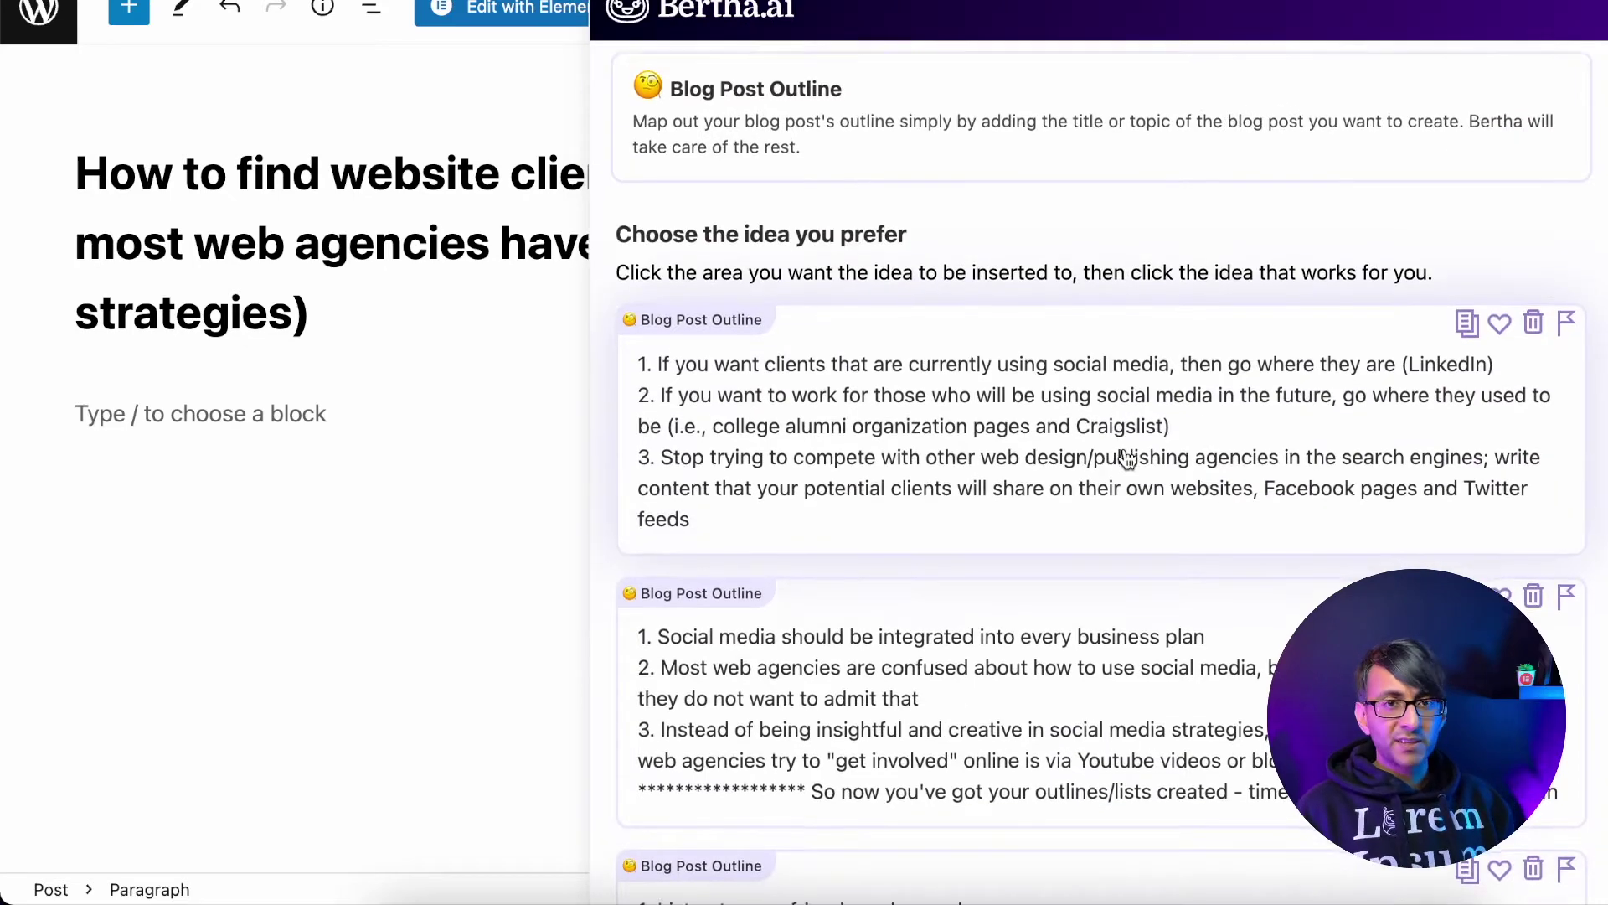
- Insert the 'Listen to your friends and coworkers' outline and save the outlines to favourites
scroll(1127, 459, down, 5)
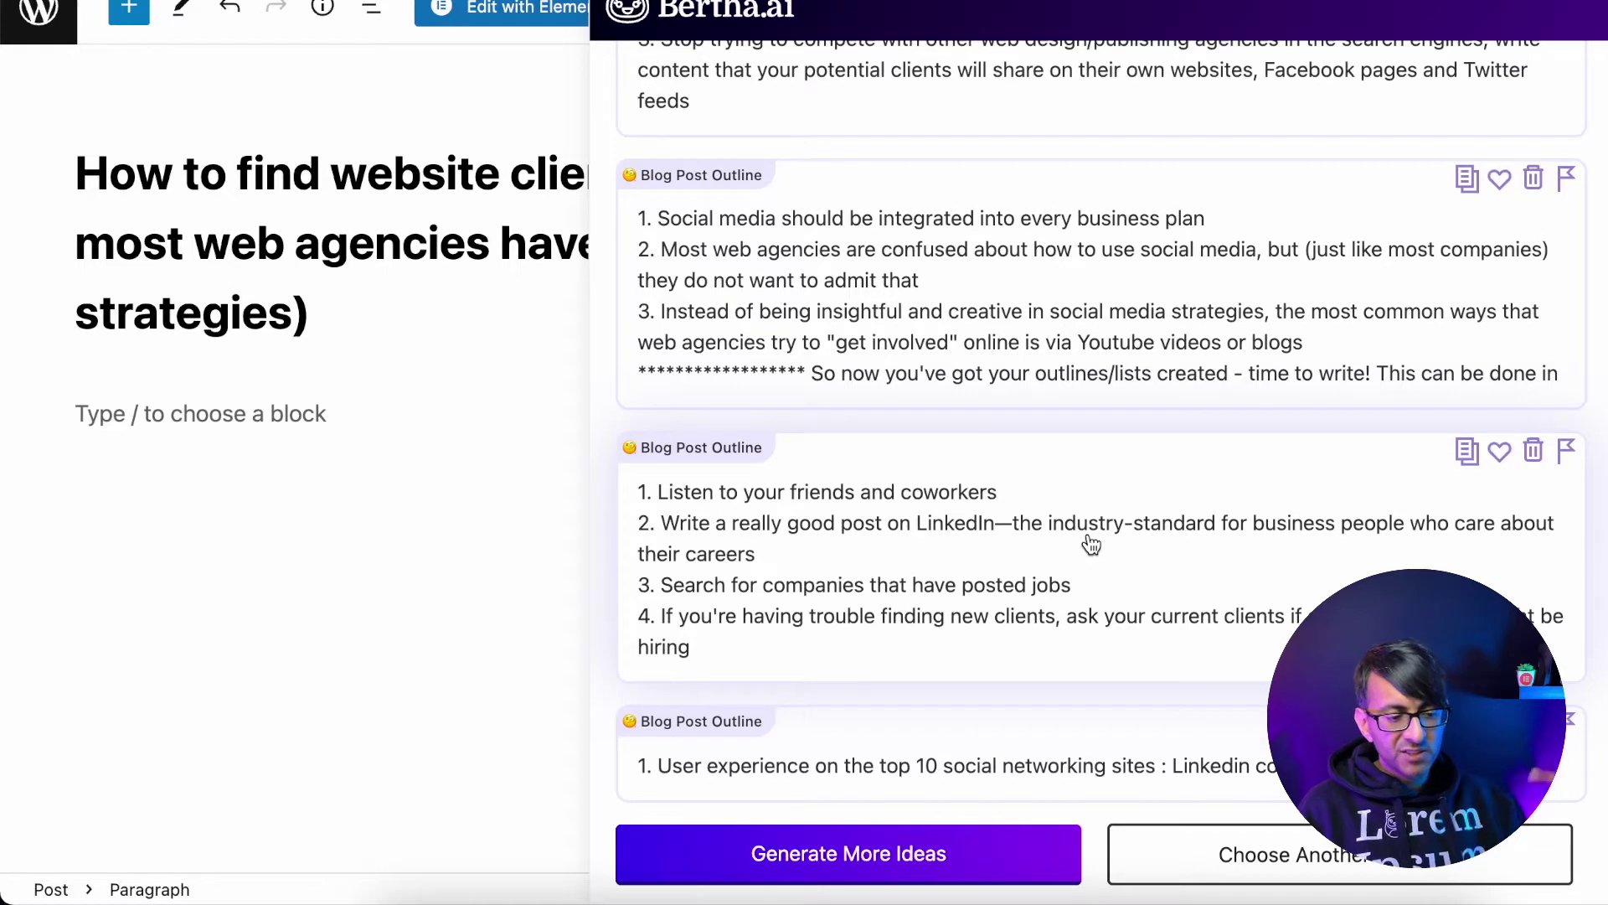
click(1090, 544)
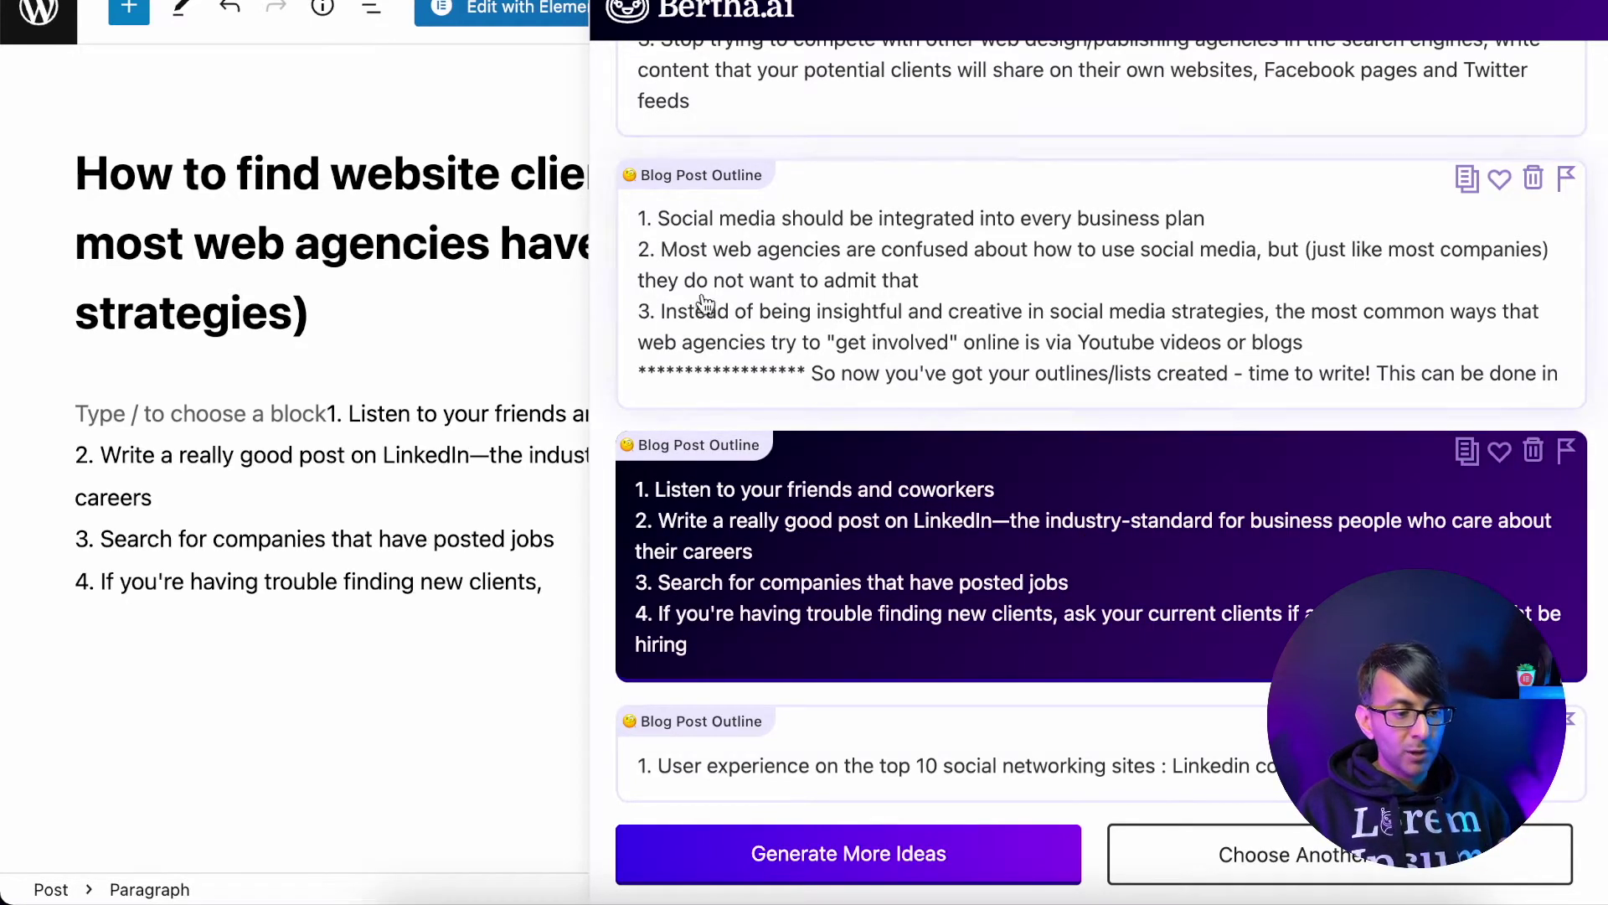
click(1501, 451)
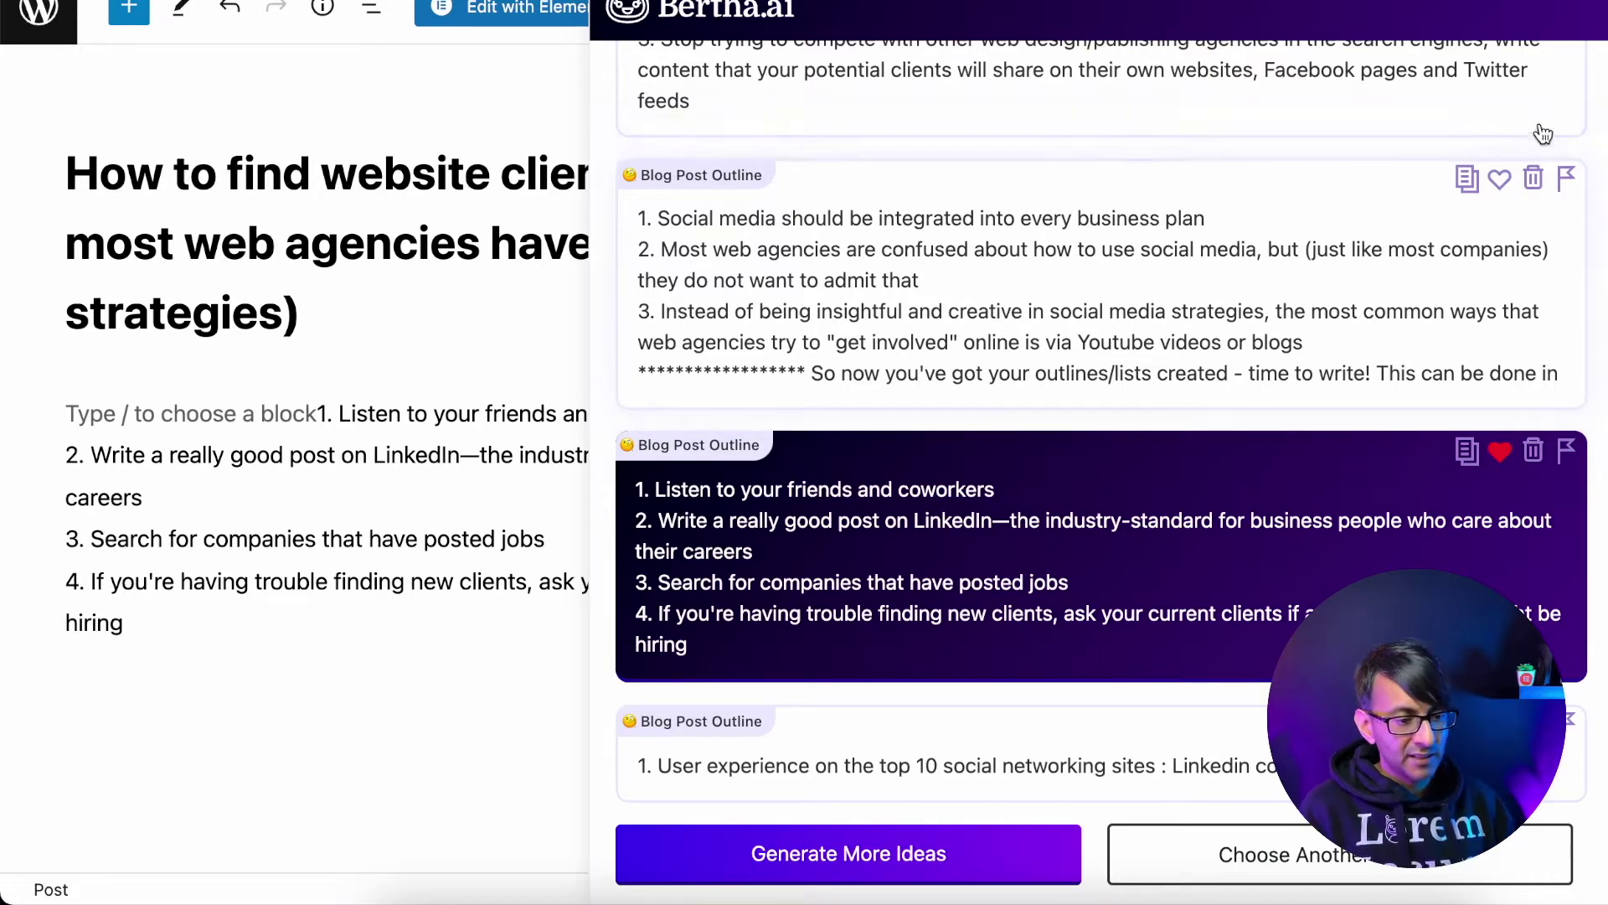
click(1502, 183)
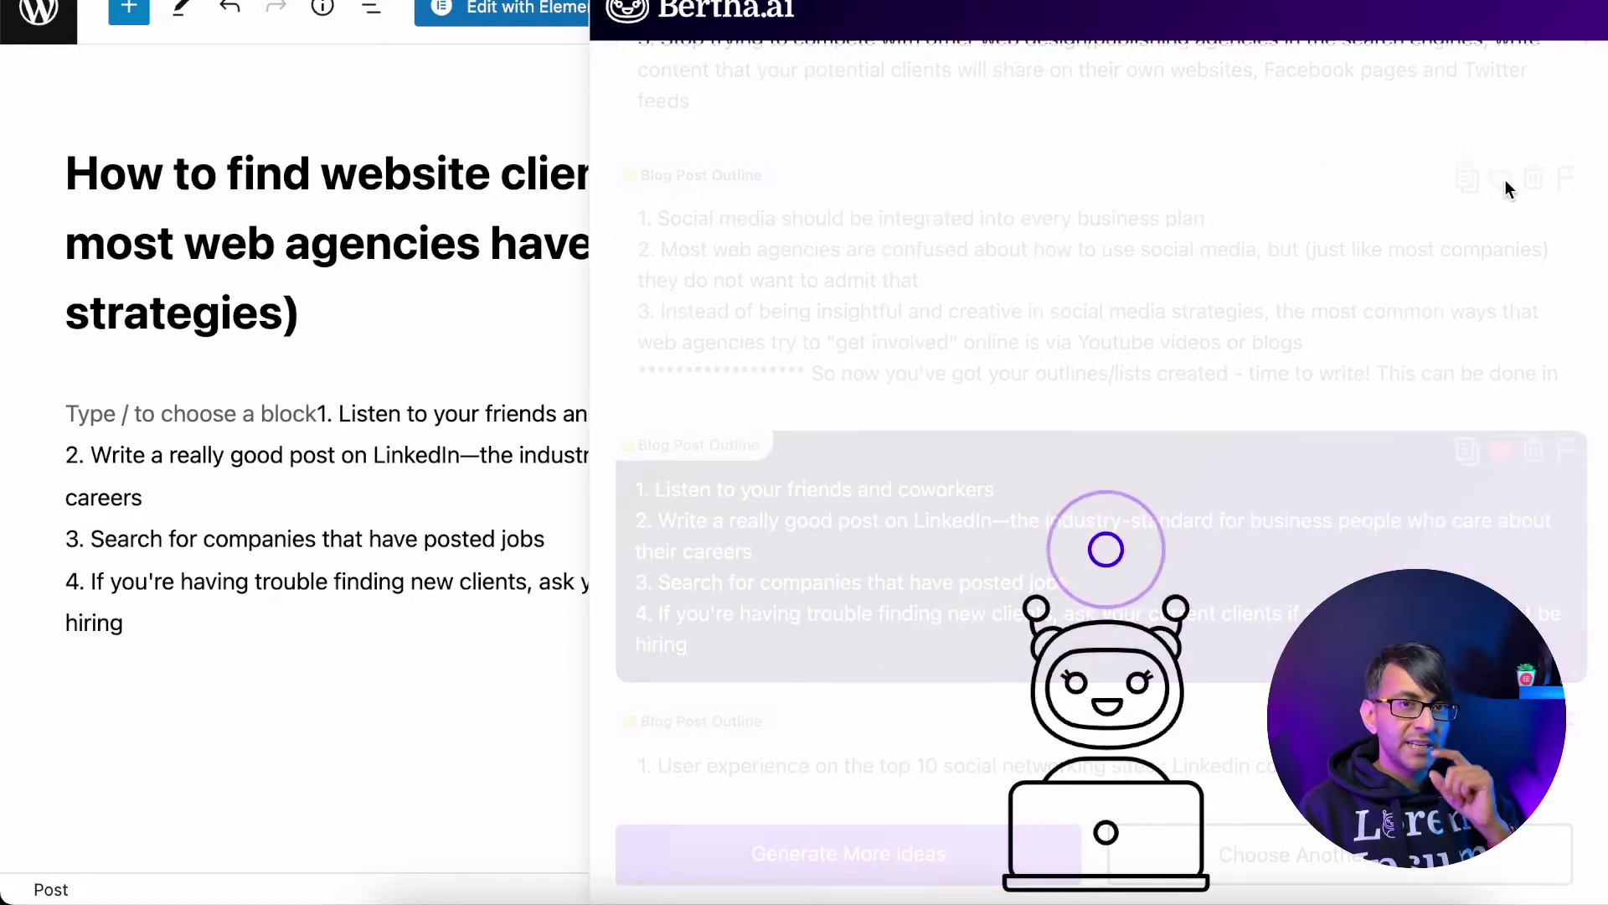
click(502, 408)
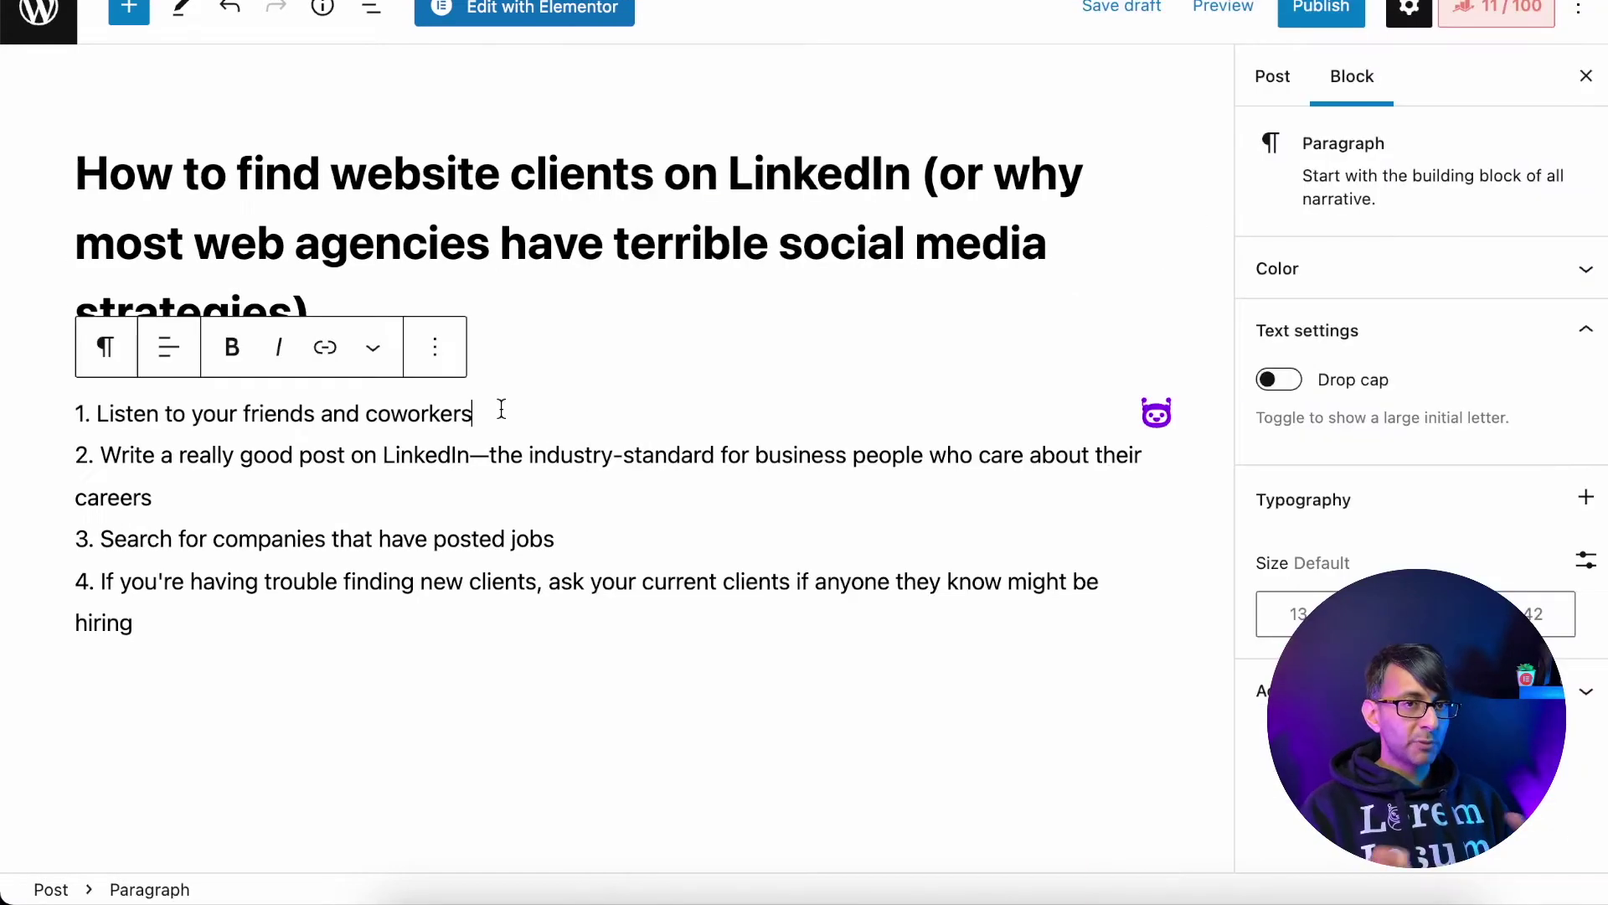
- Split 'Listen to your friends and coworkers' into its own paragraph without the '1.' prefix, then reopen Bertha below
key(Return)
key(Return)
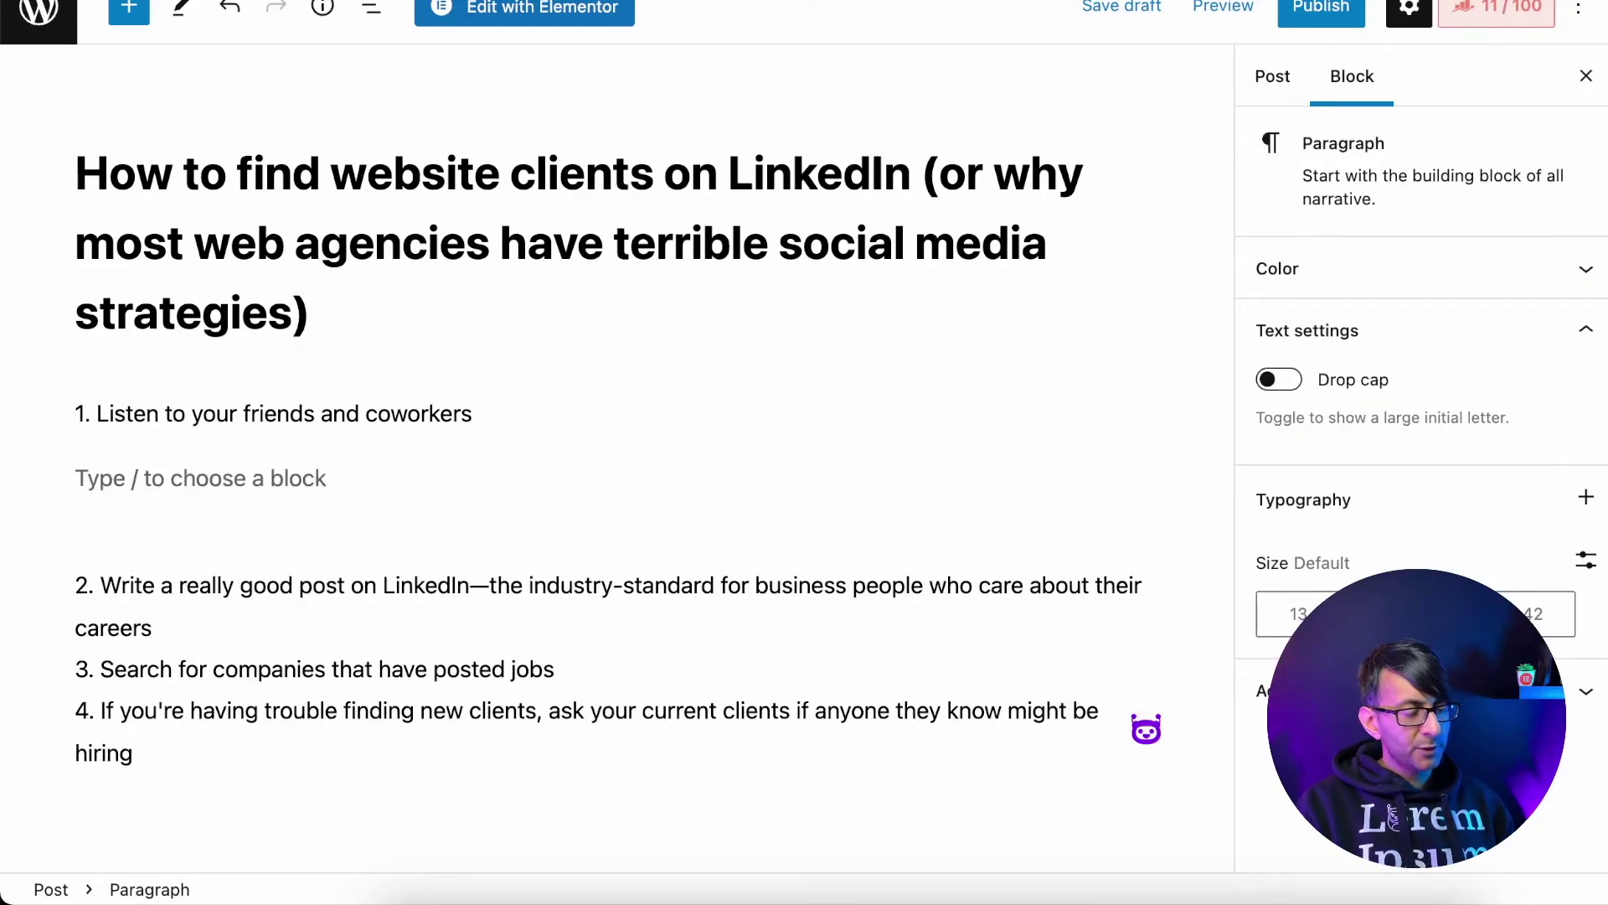
drag(487, 416, 89, 421)
key(ctrl+c)
click(97, 414)
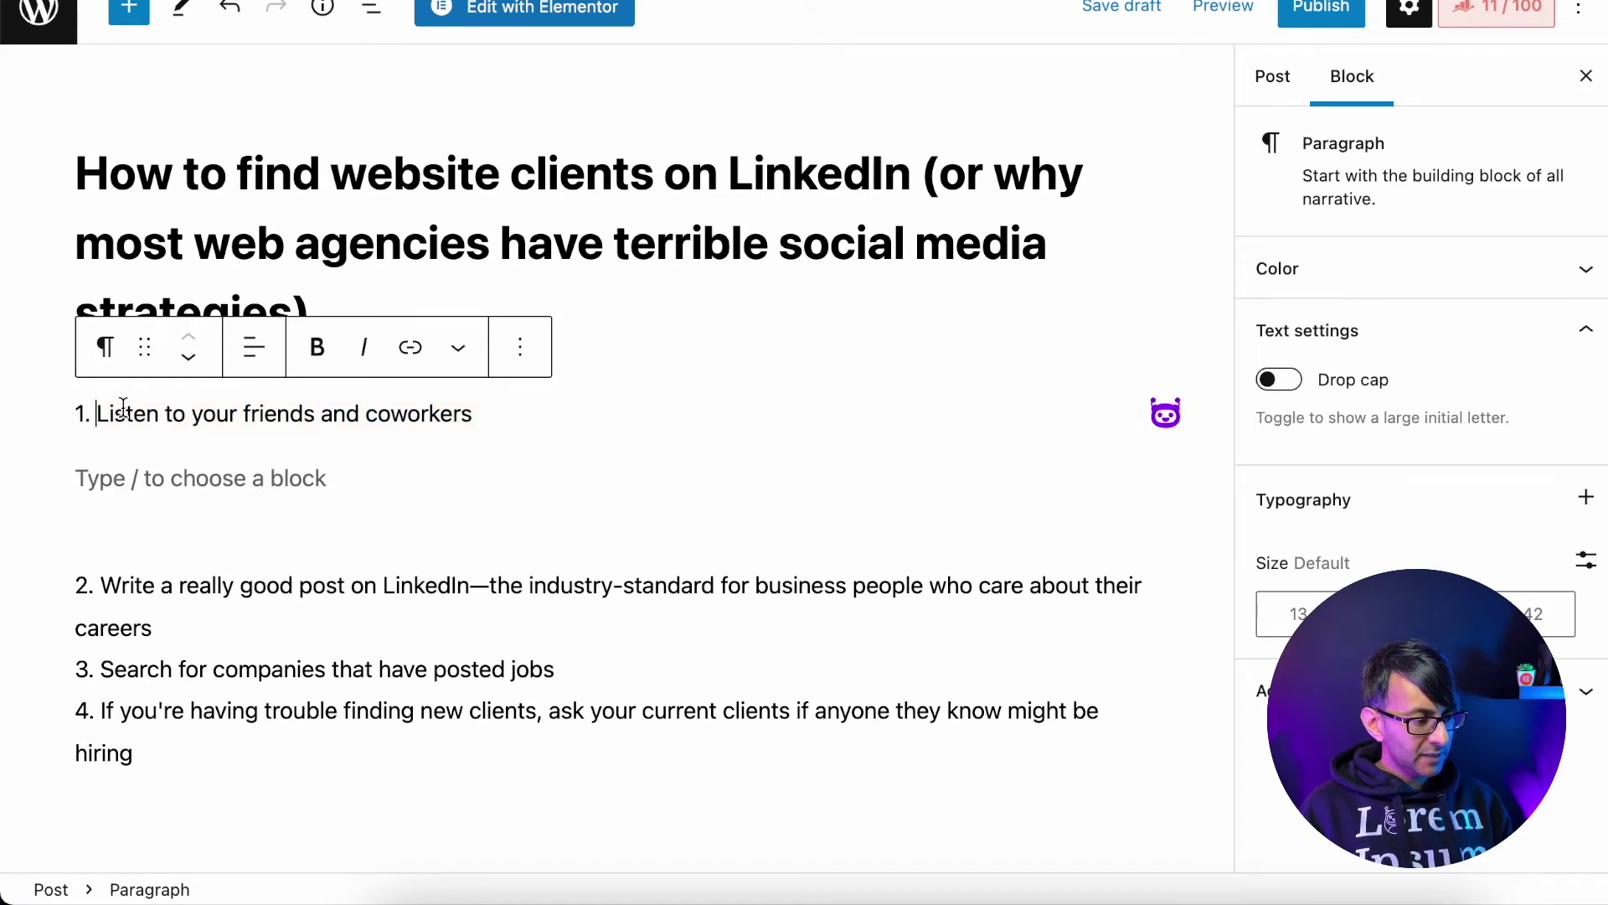
key(BackSpace)
key(BackSpace)
key(BackSpace)
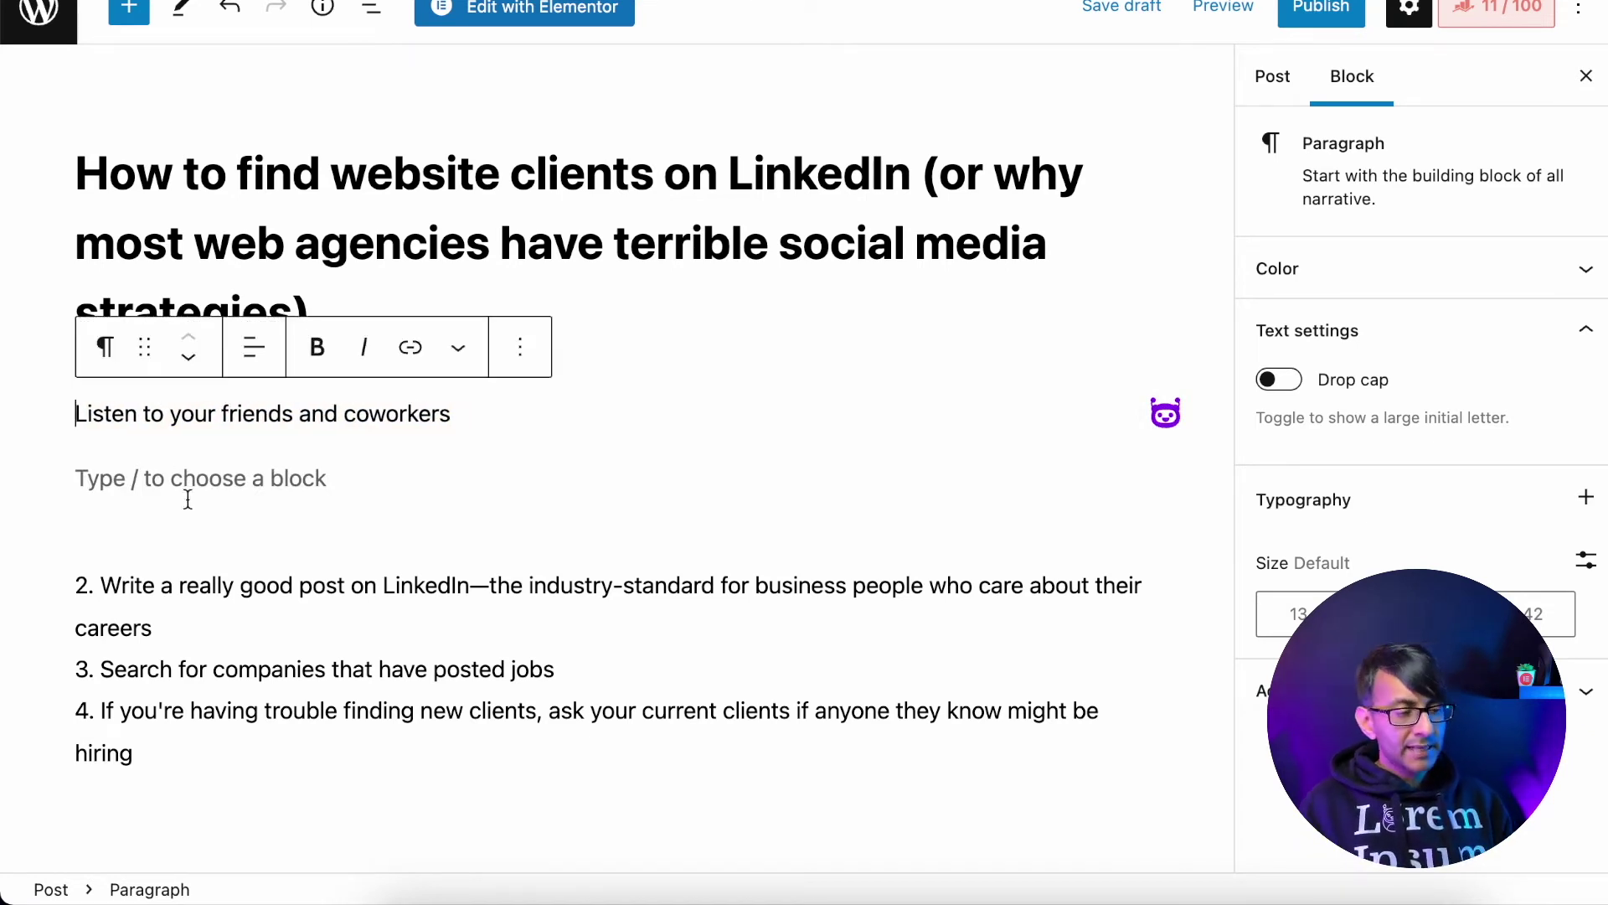
click(214, 467)
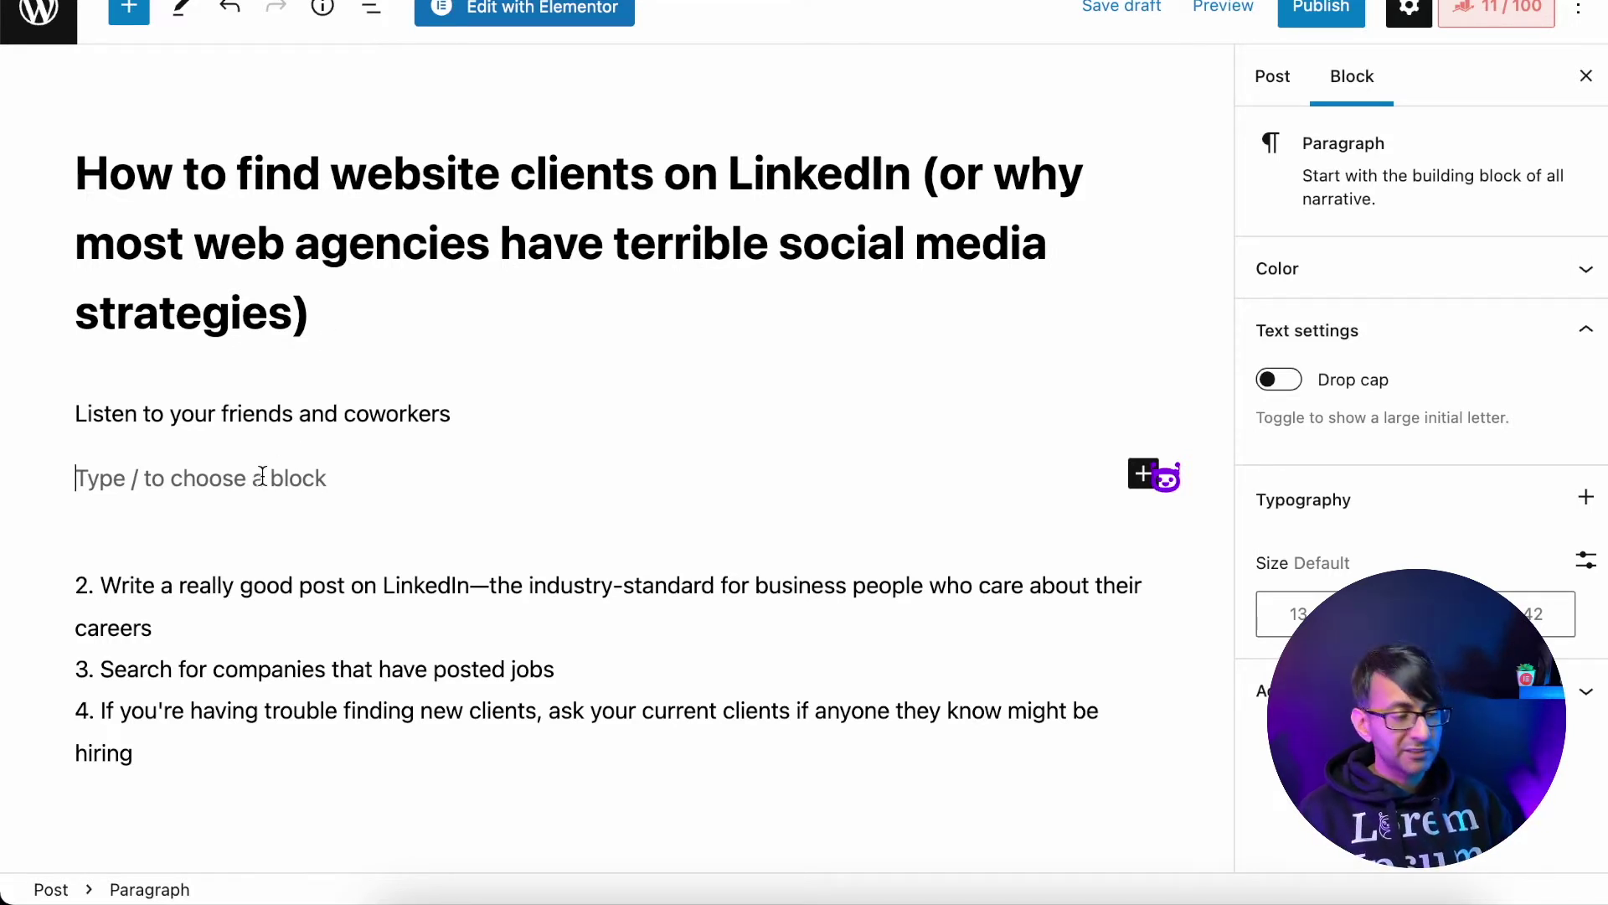
click(1166, 481)
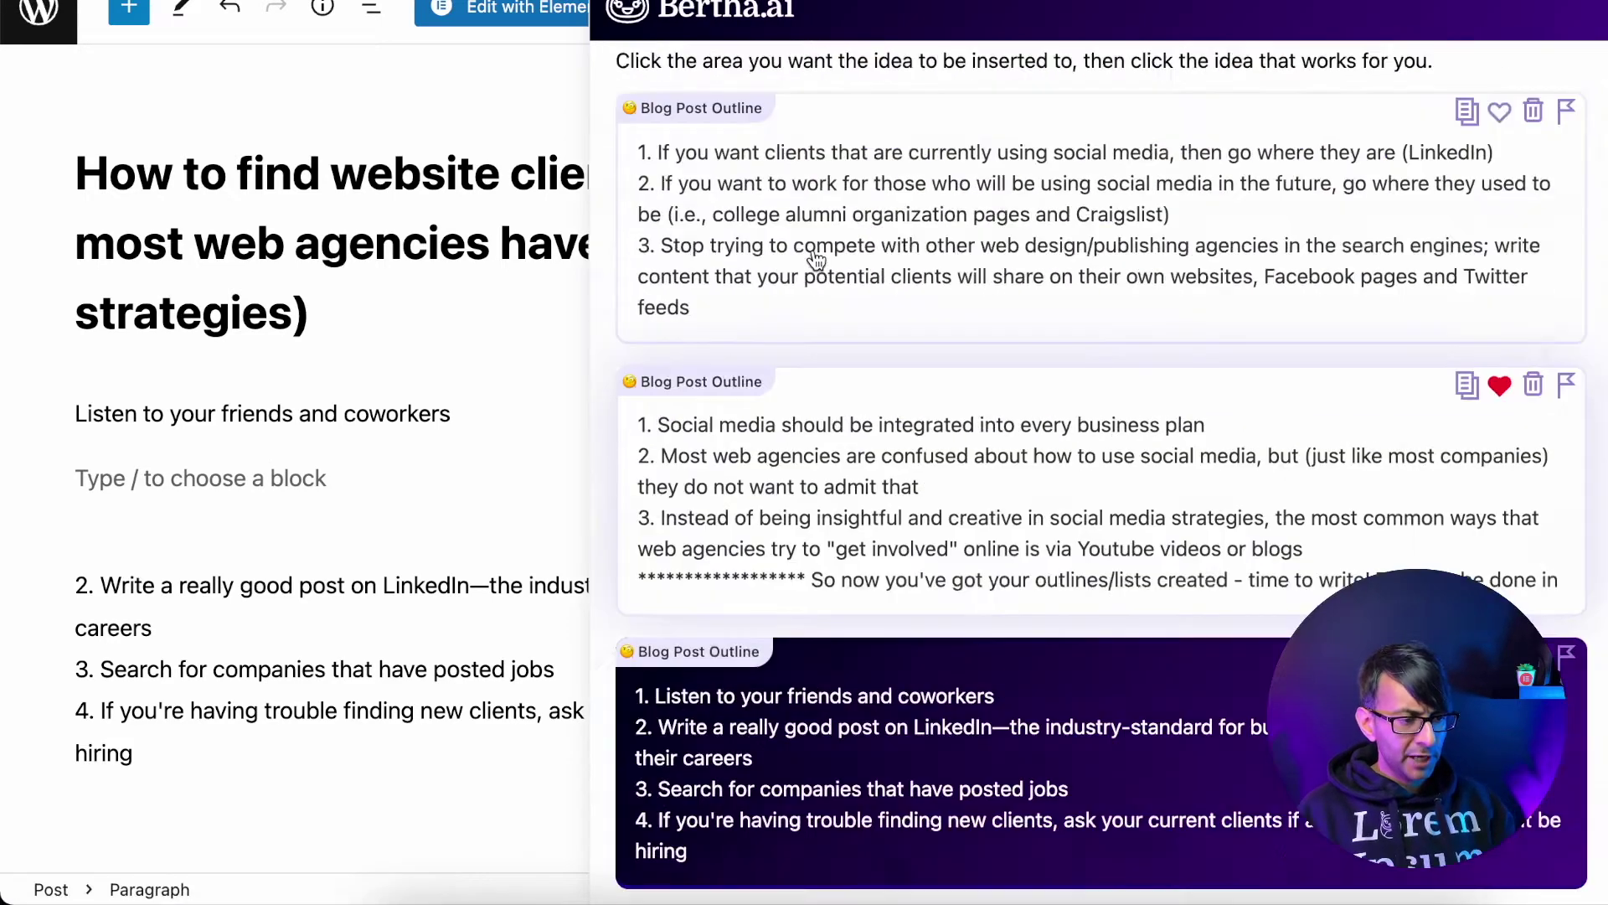
- Generate Blog Post Intro Paragraphs for 'Listen to your friends and coworkers' and insert the fourth idea
scroll(816, 260, up, 5)
click(640, 69)
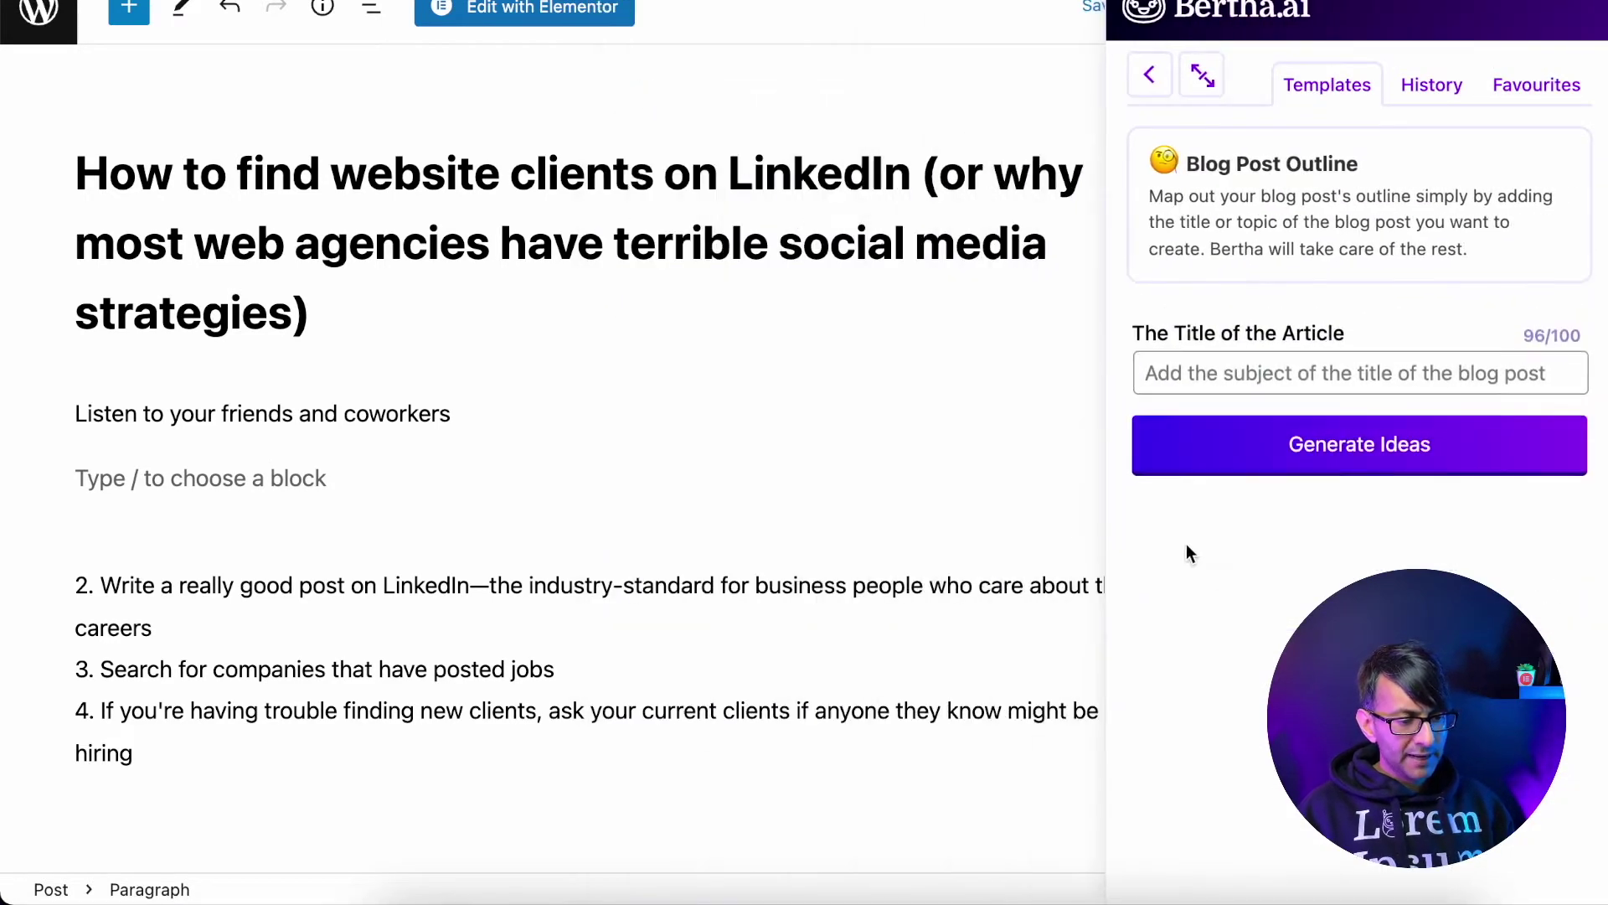
click(1149, 74)
scroll(1198, 629, down, 4)
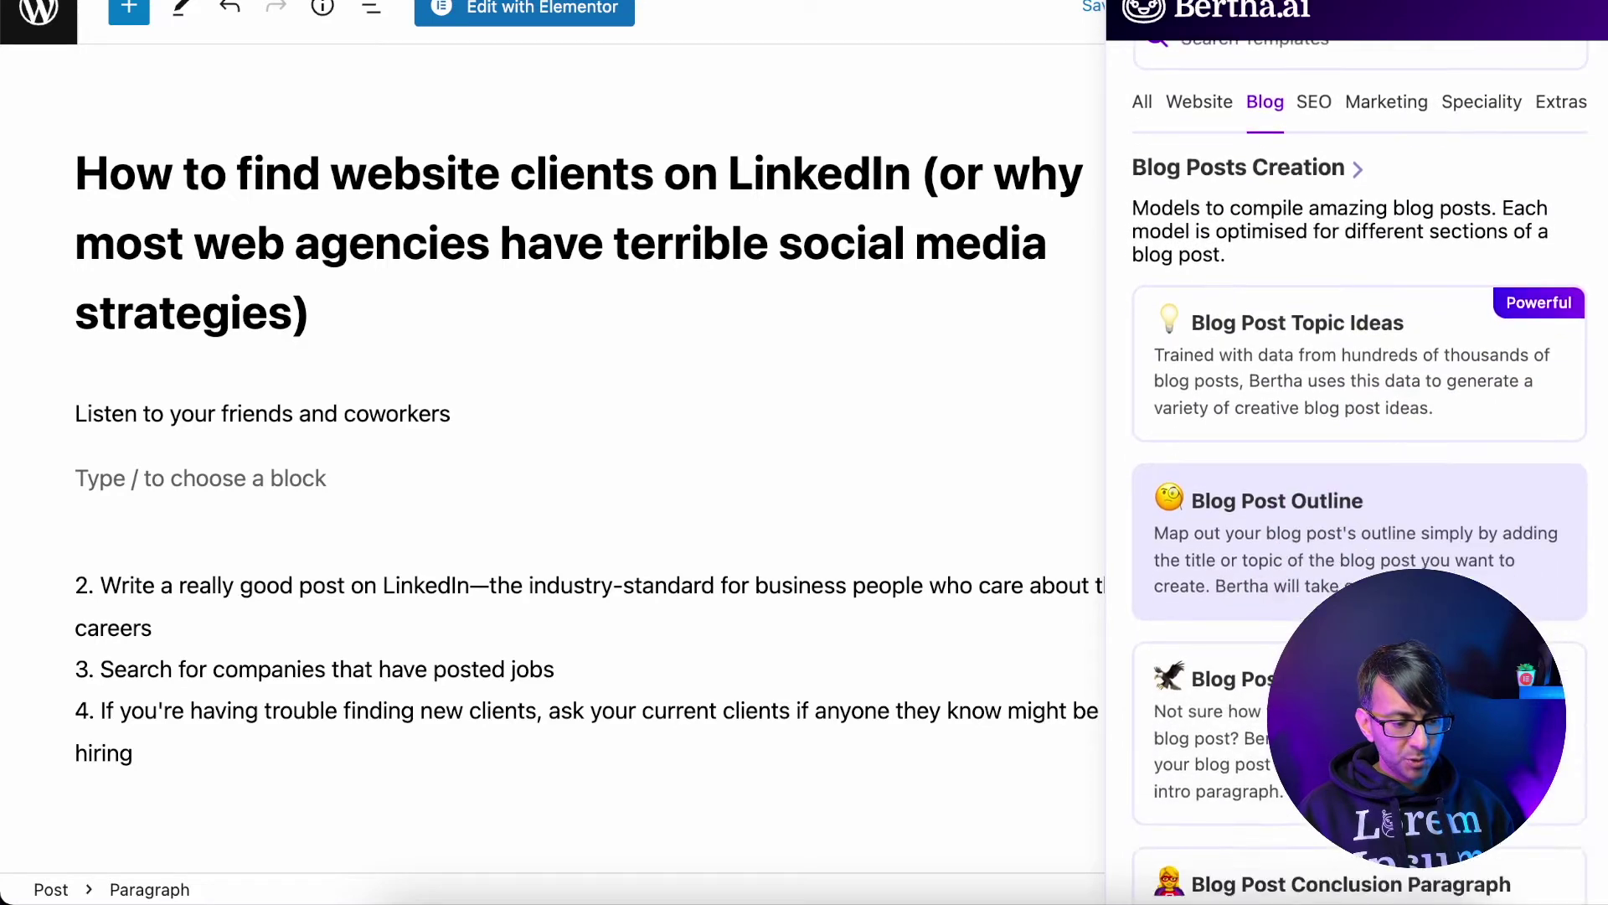
click(1363, 545)
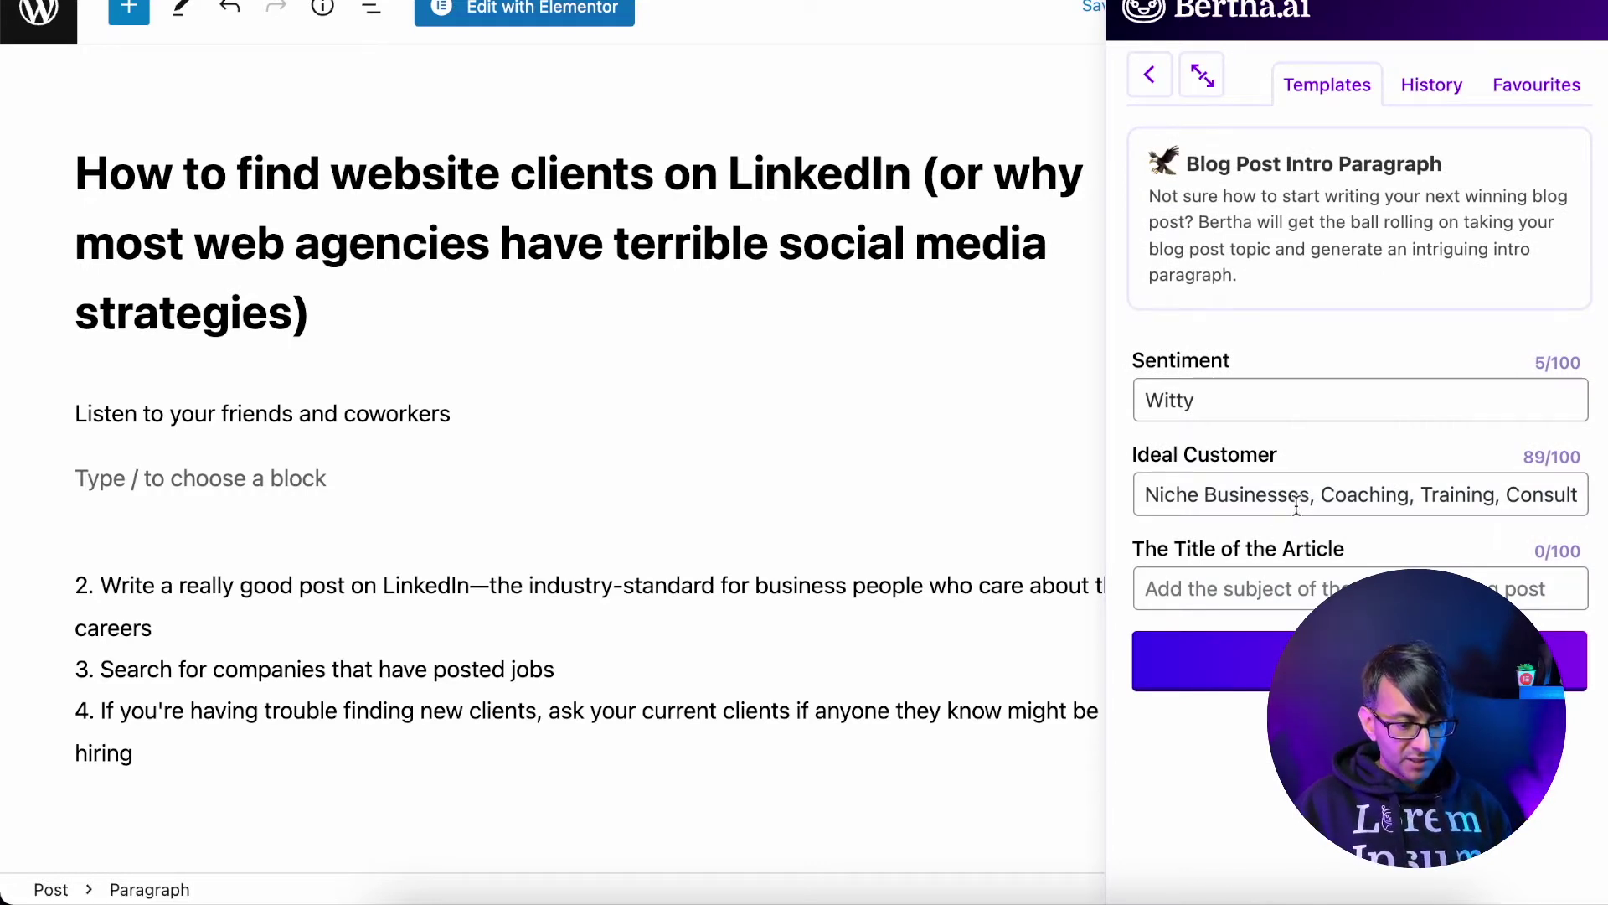
click(1278, 578)
key(ctrl+v)
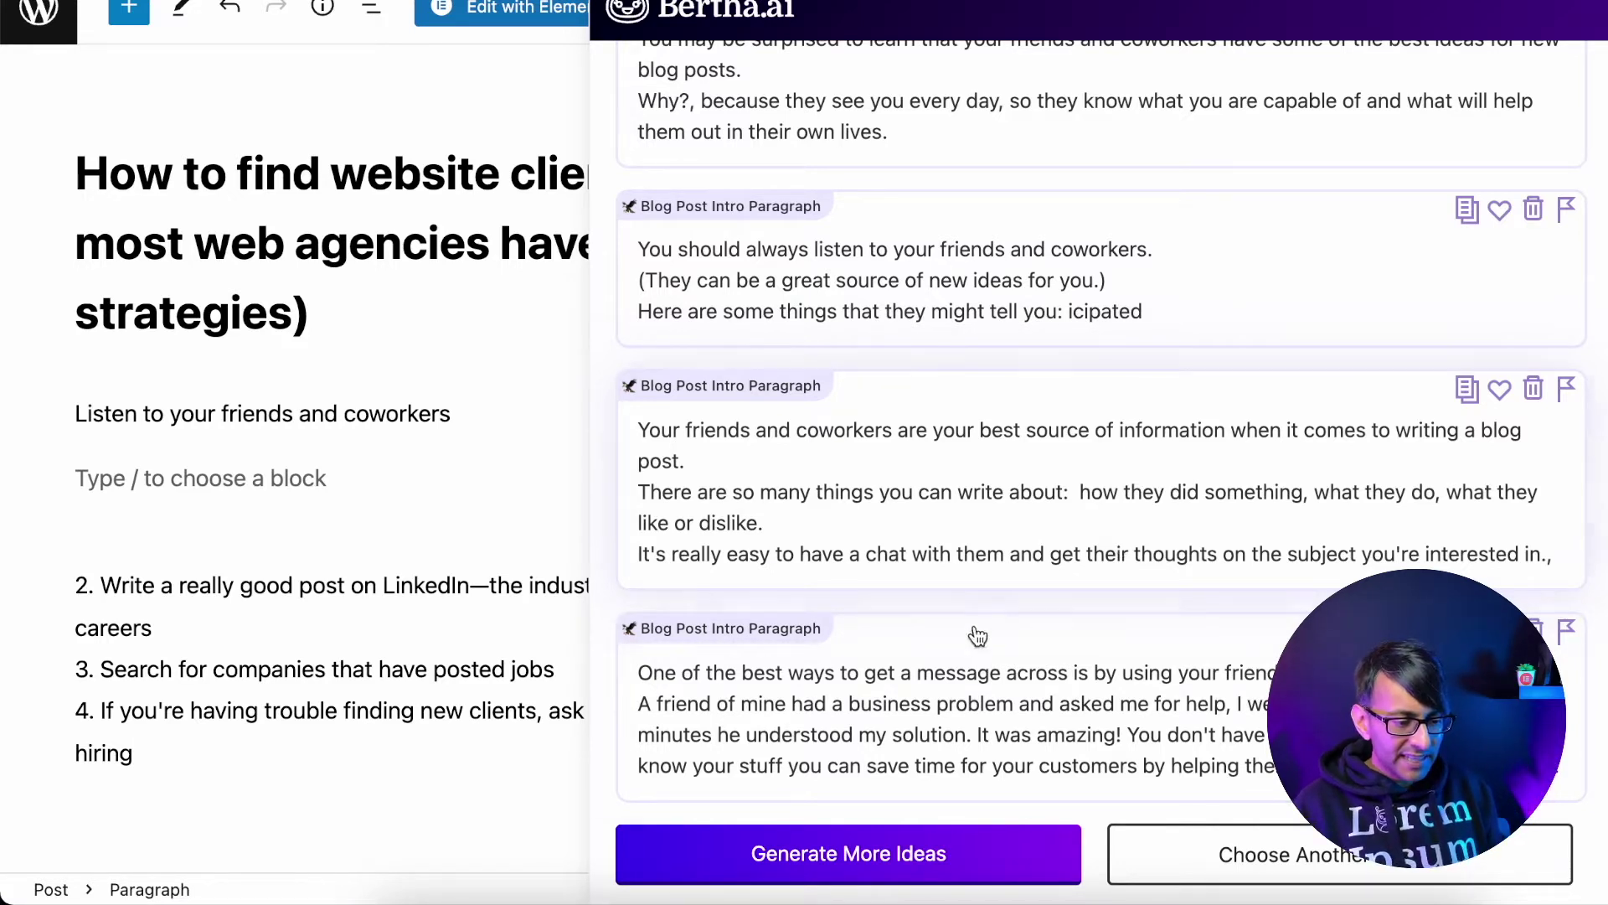
click(1057, 741)
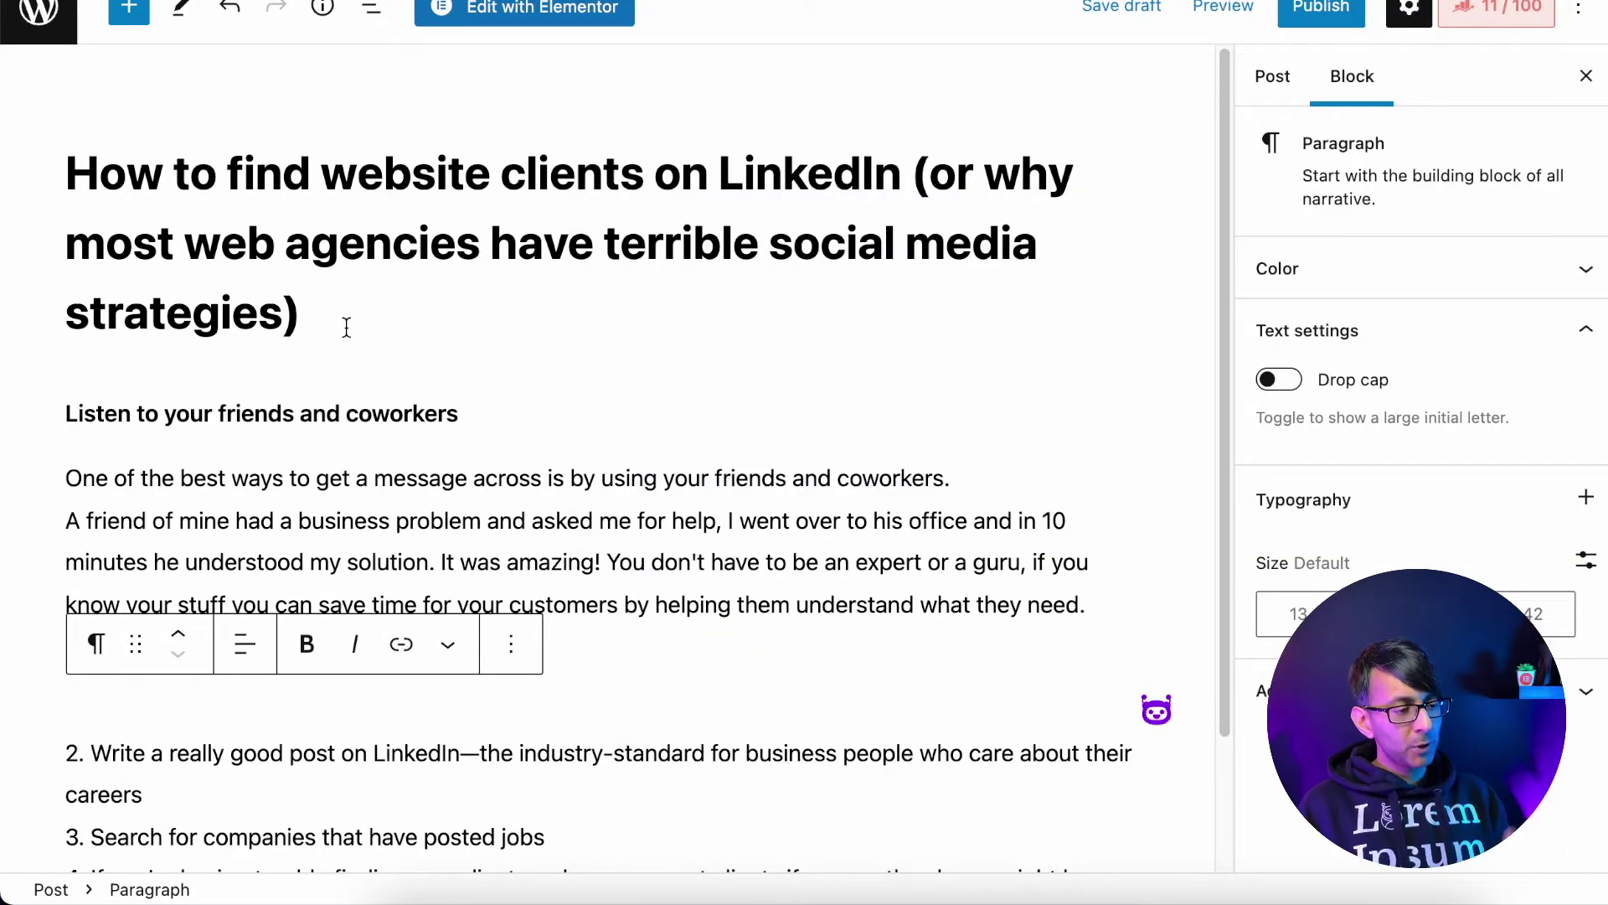
click(346, 327)
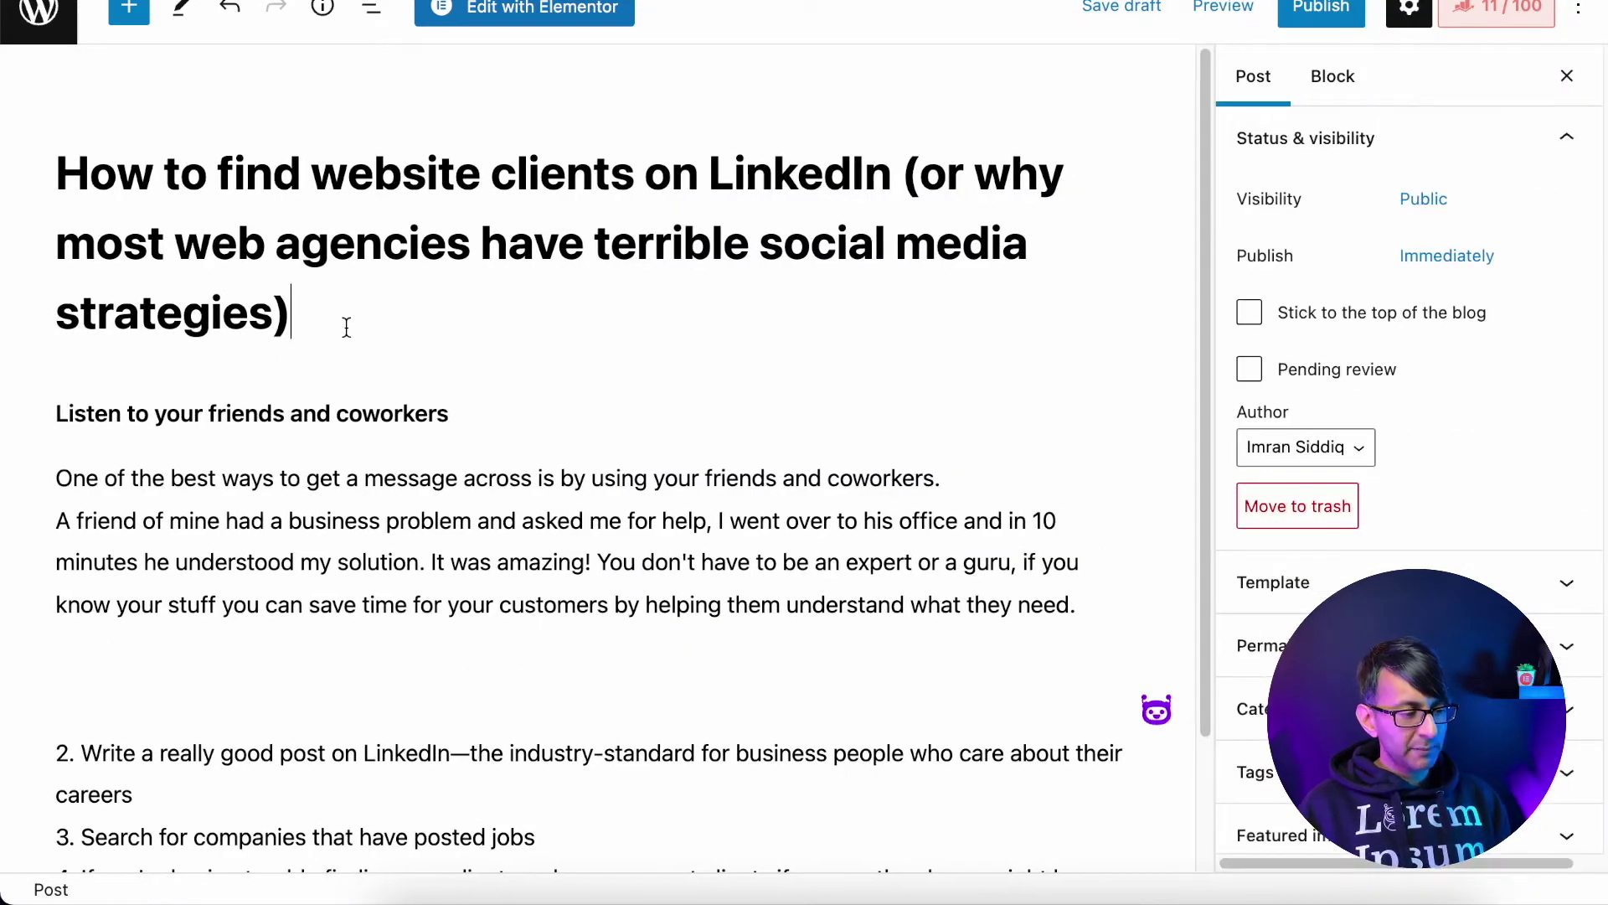
- Add an empty paragraph above the first subheading and select the post title text
click(59, 414)
key(Return)
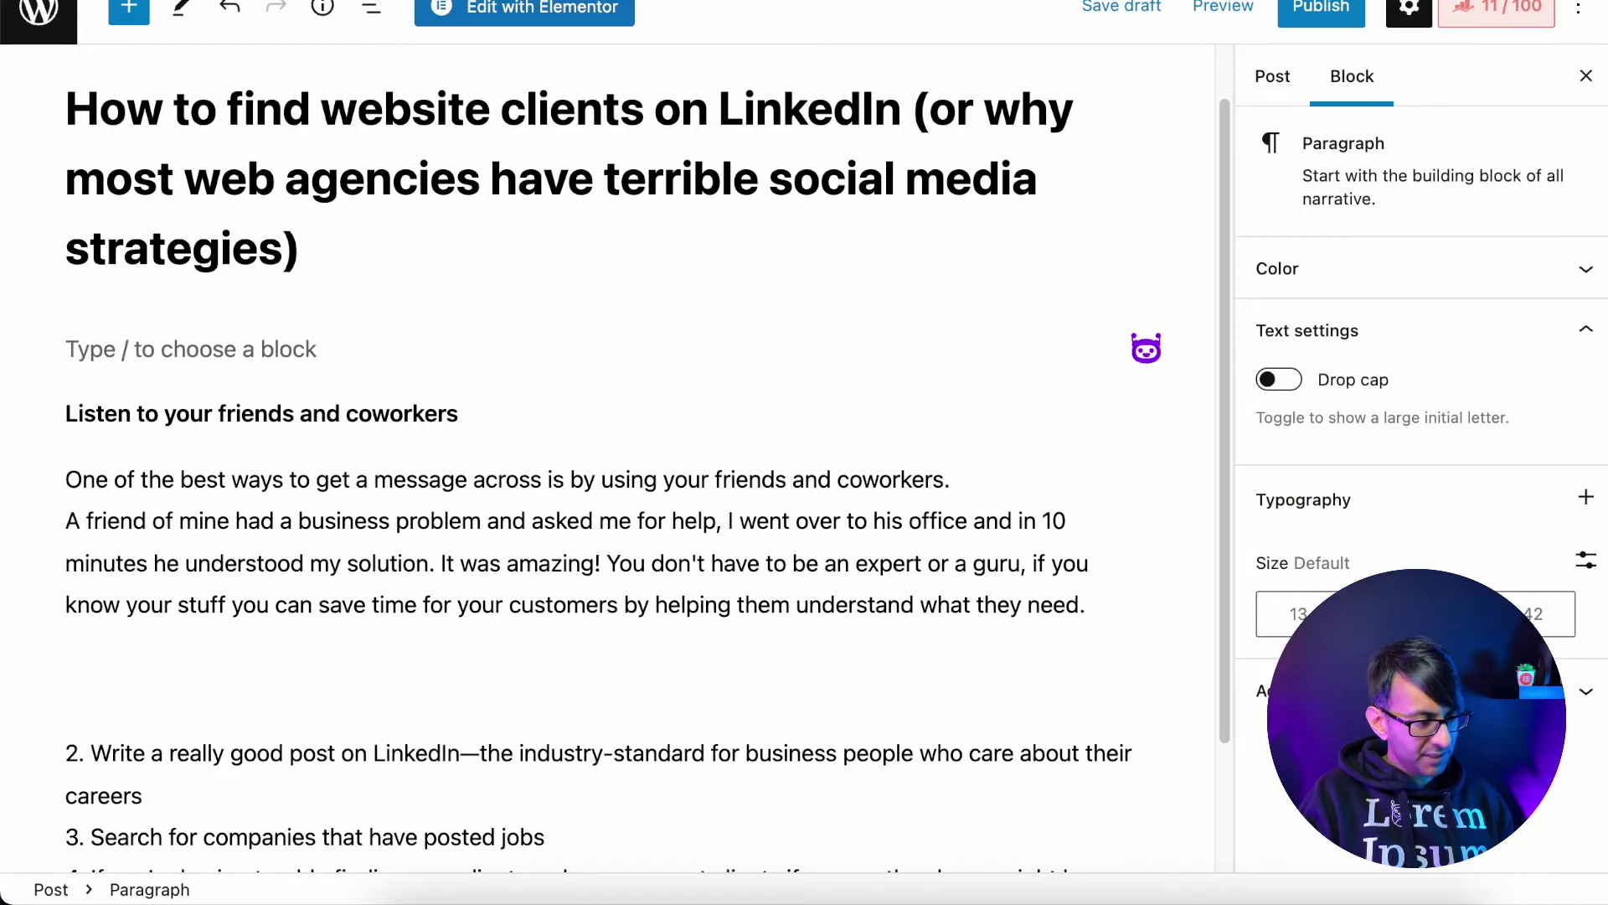
key(BackSpace)
key(Return)
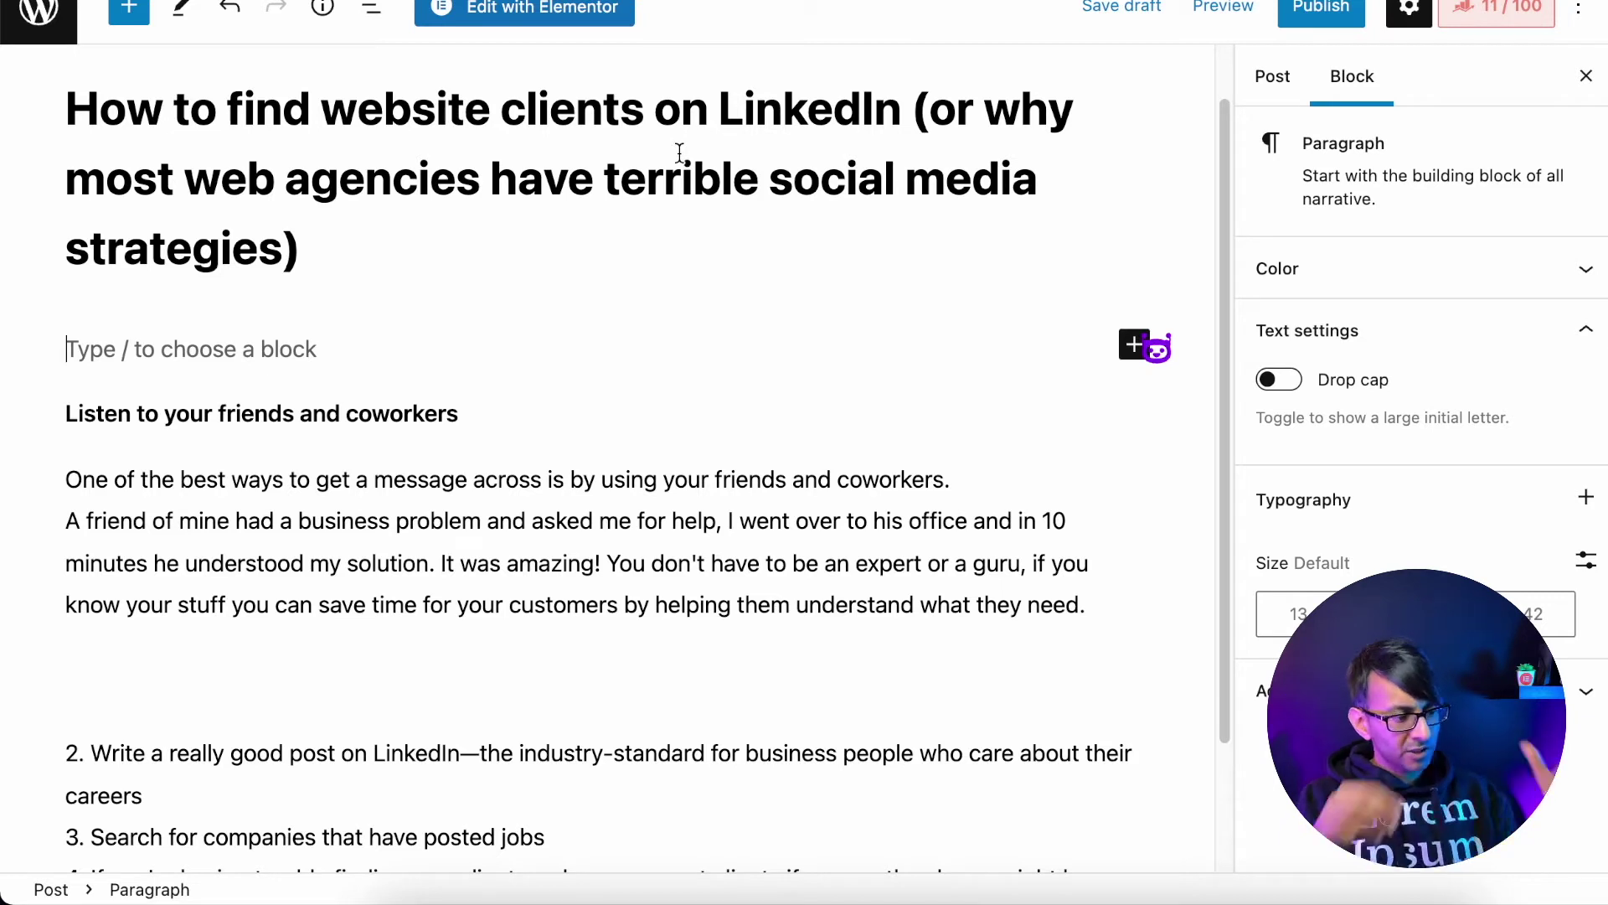
drag(904, 109, 18, 113)
key(ctrl+c)
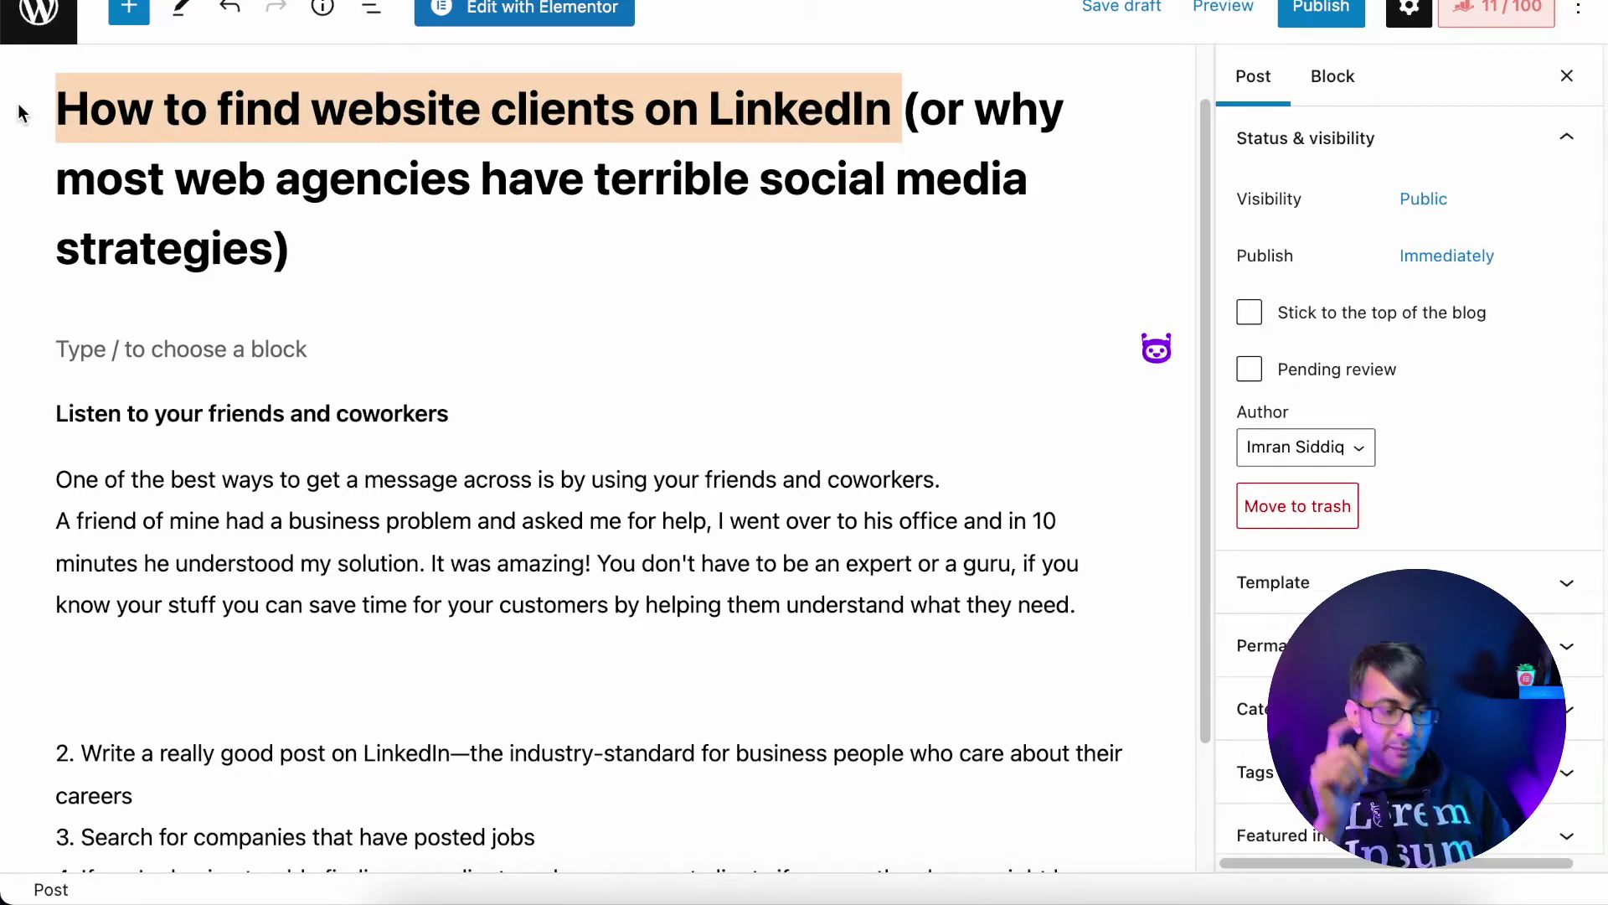
- Generate intro paragraphs from the post title and insert the LinkedIn-as-underutilized-marketing-channel intro
click(1156, 348)
scroll(740, 88, up, 5)
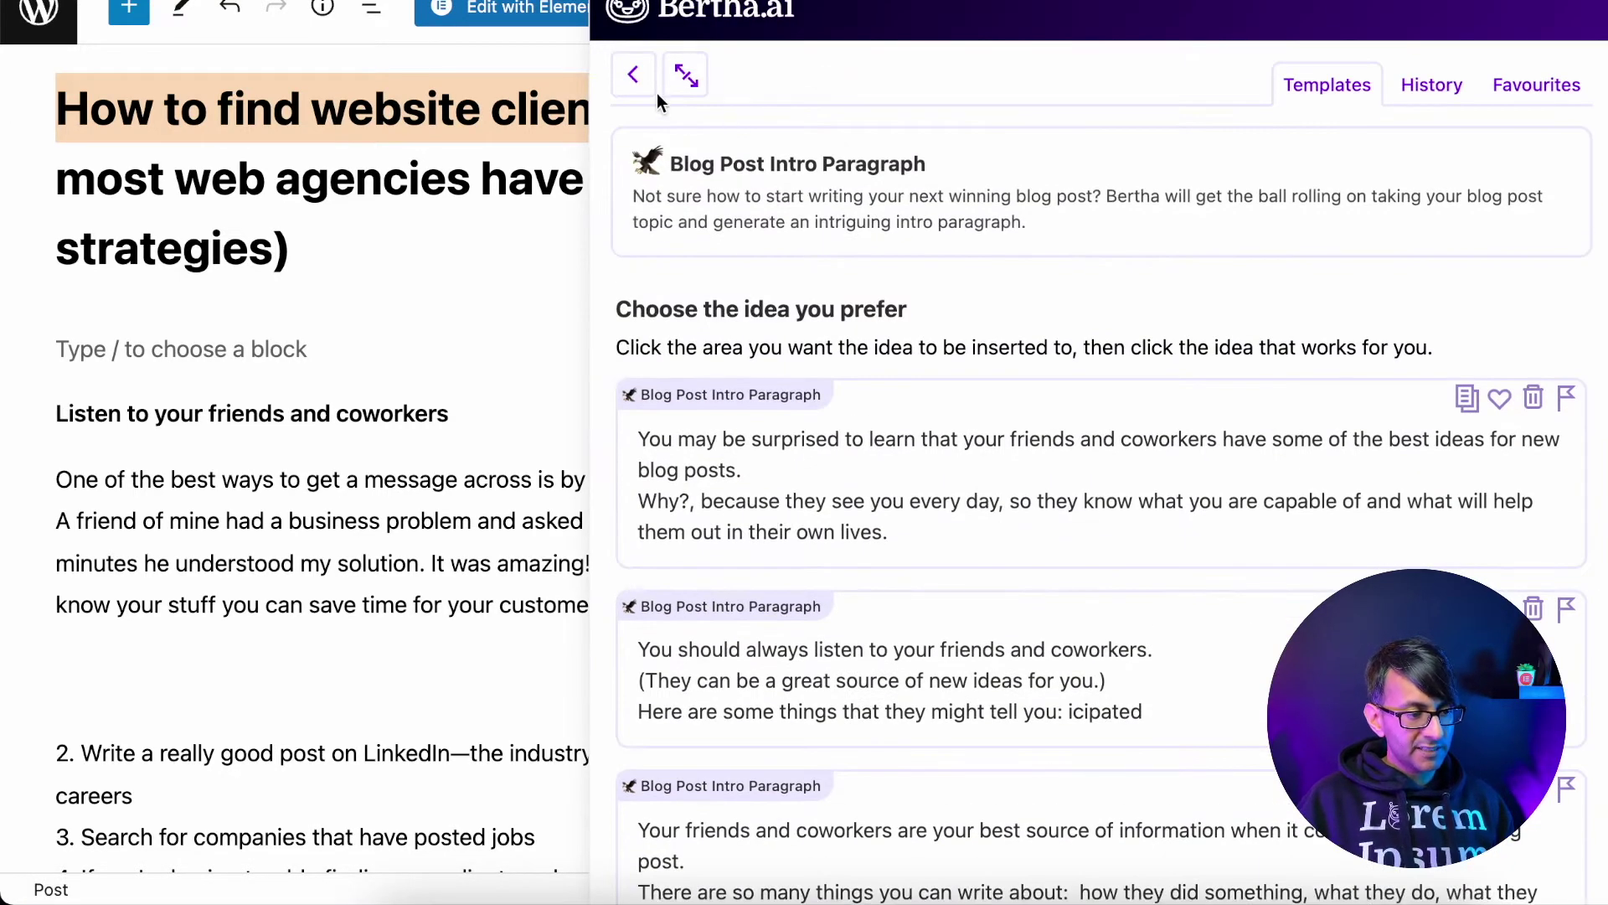
click(638, 80)
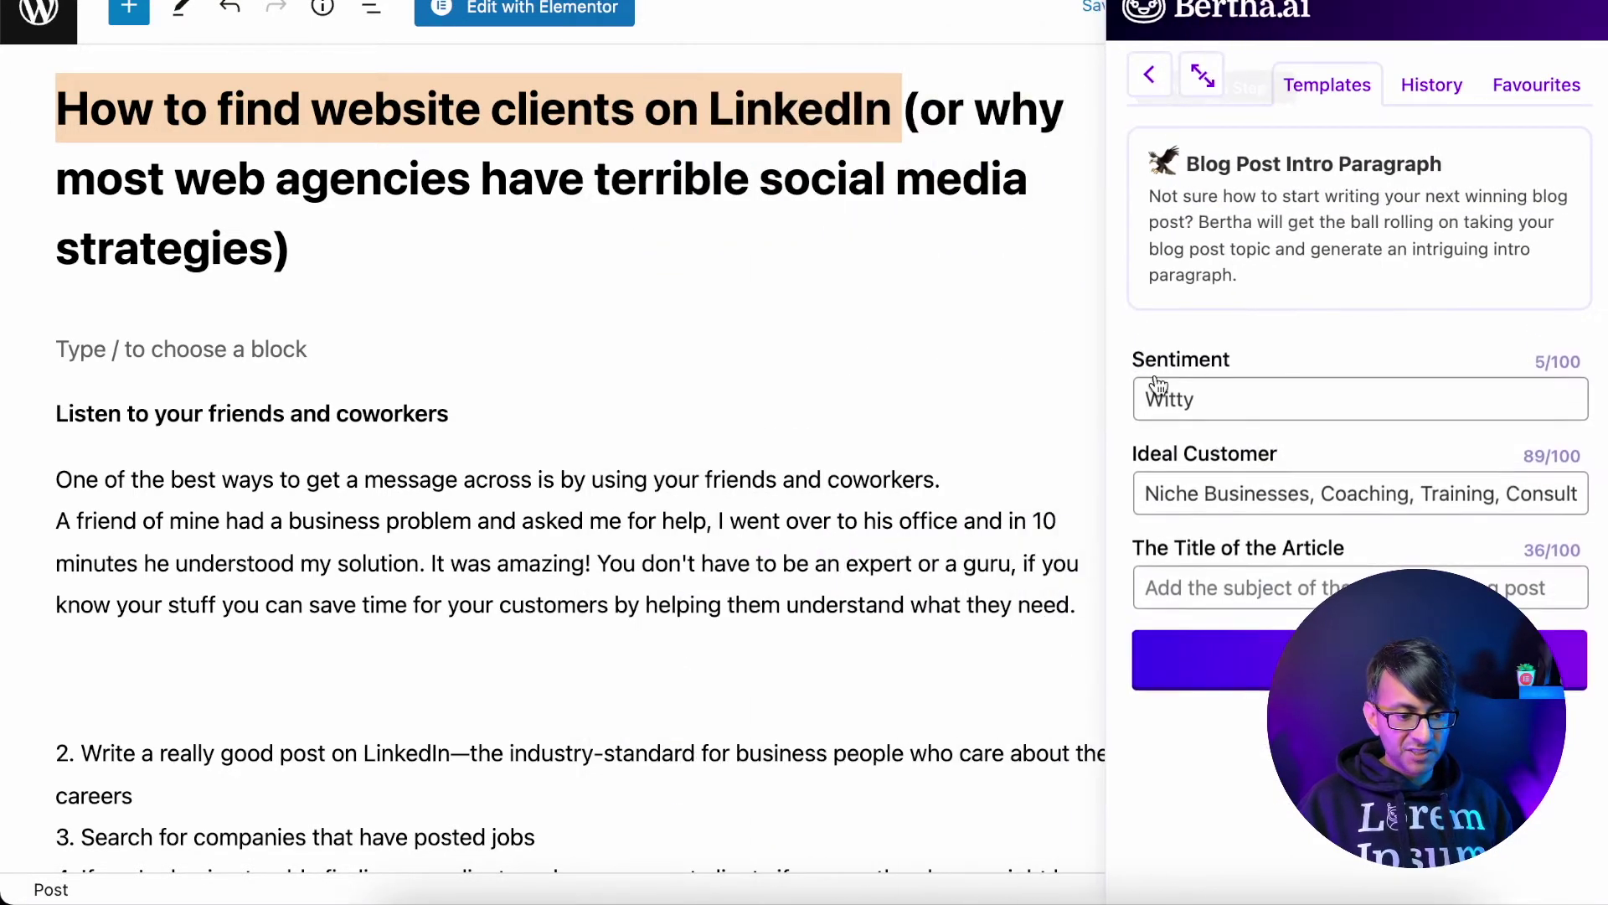
click(1332, 589)
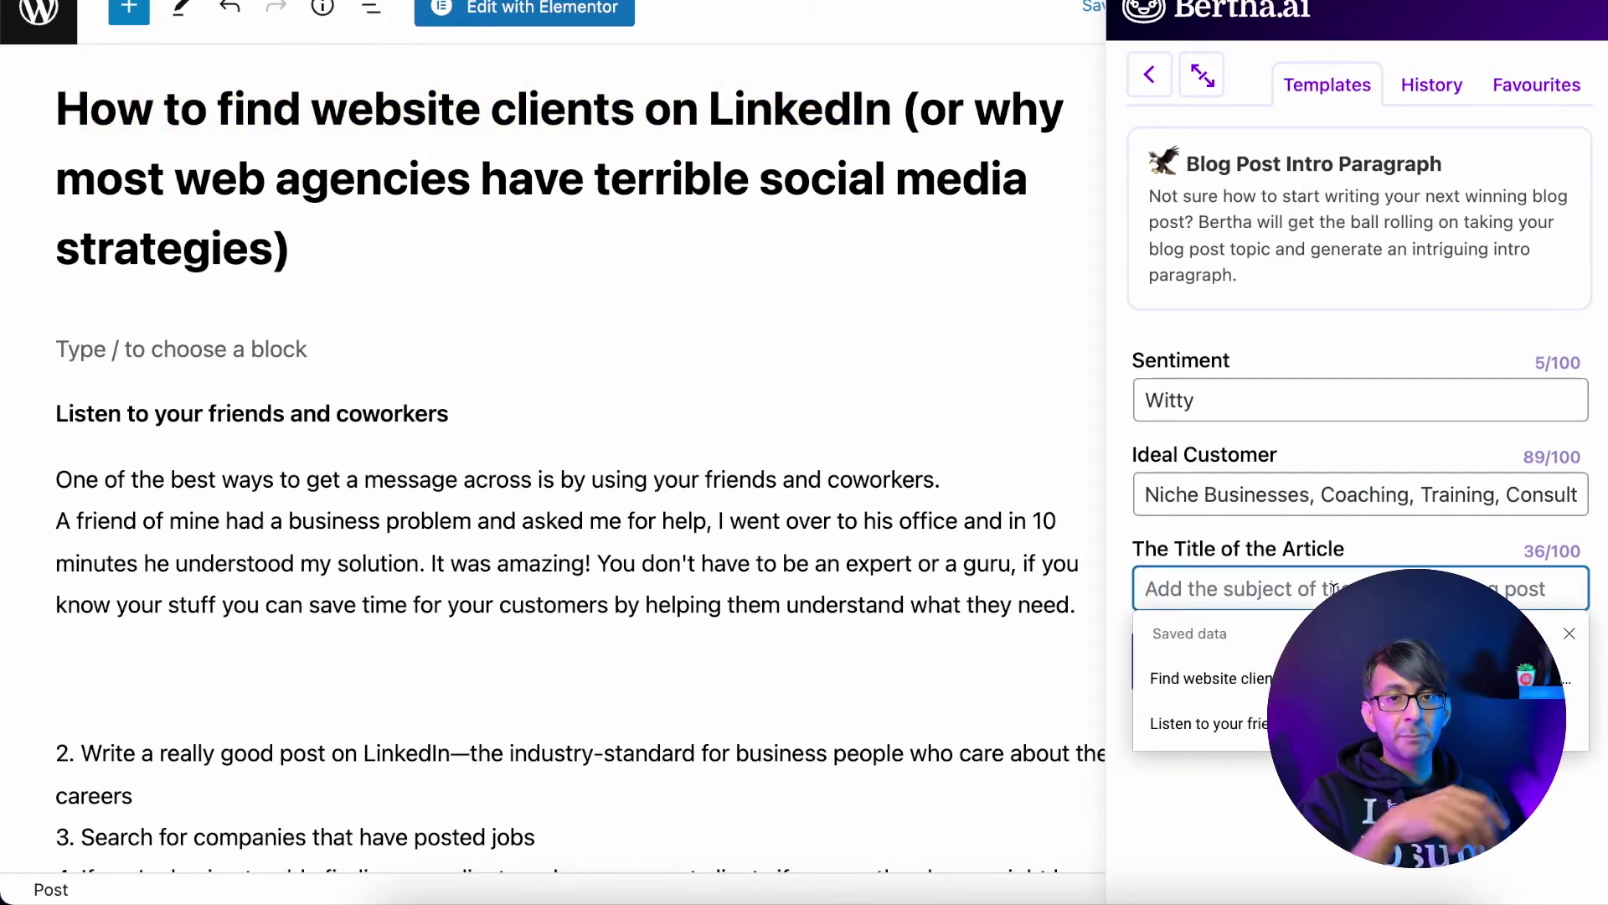
key(ctrl+v)
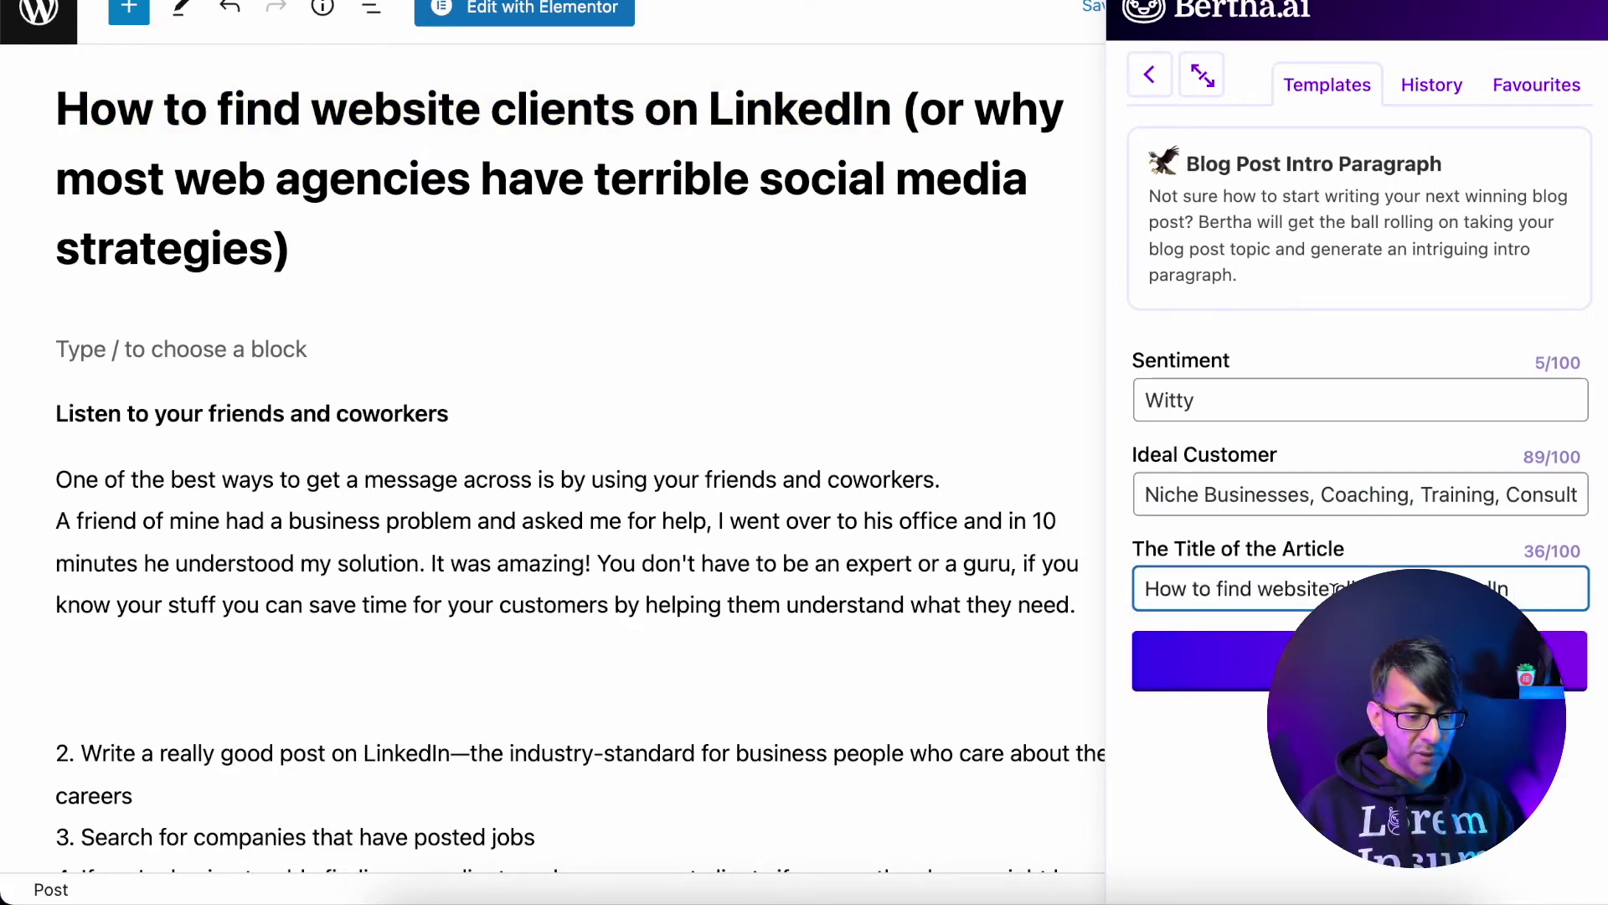
key(Return)
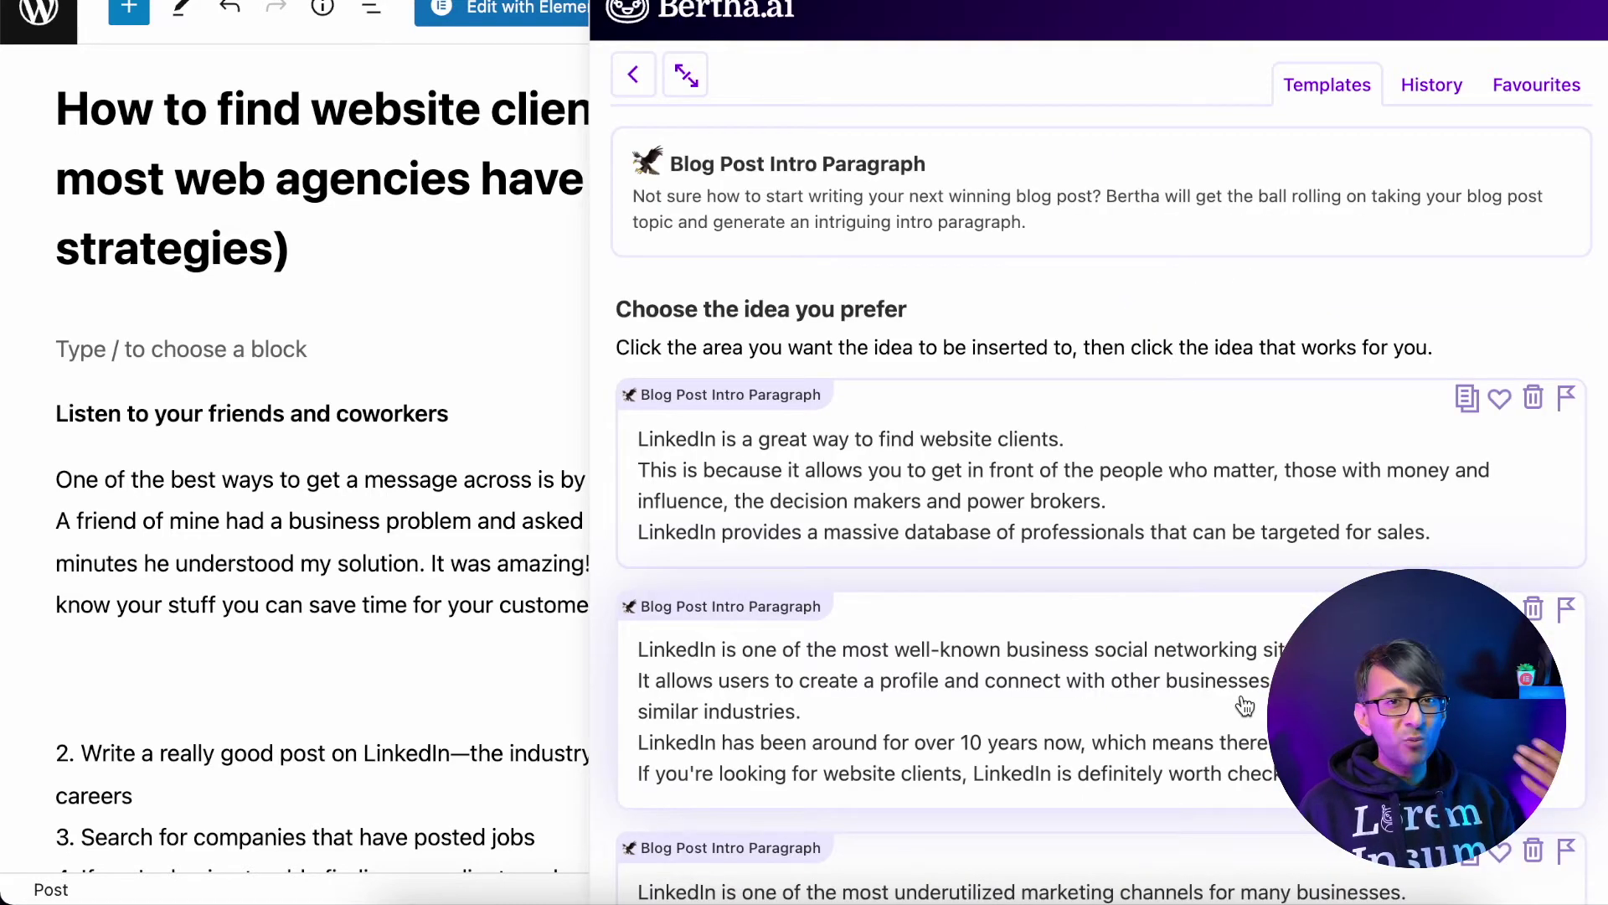
scroll(1246, 705, down, 7)
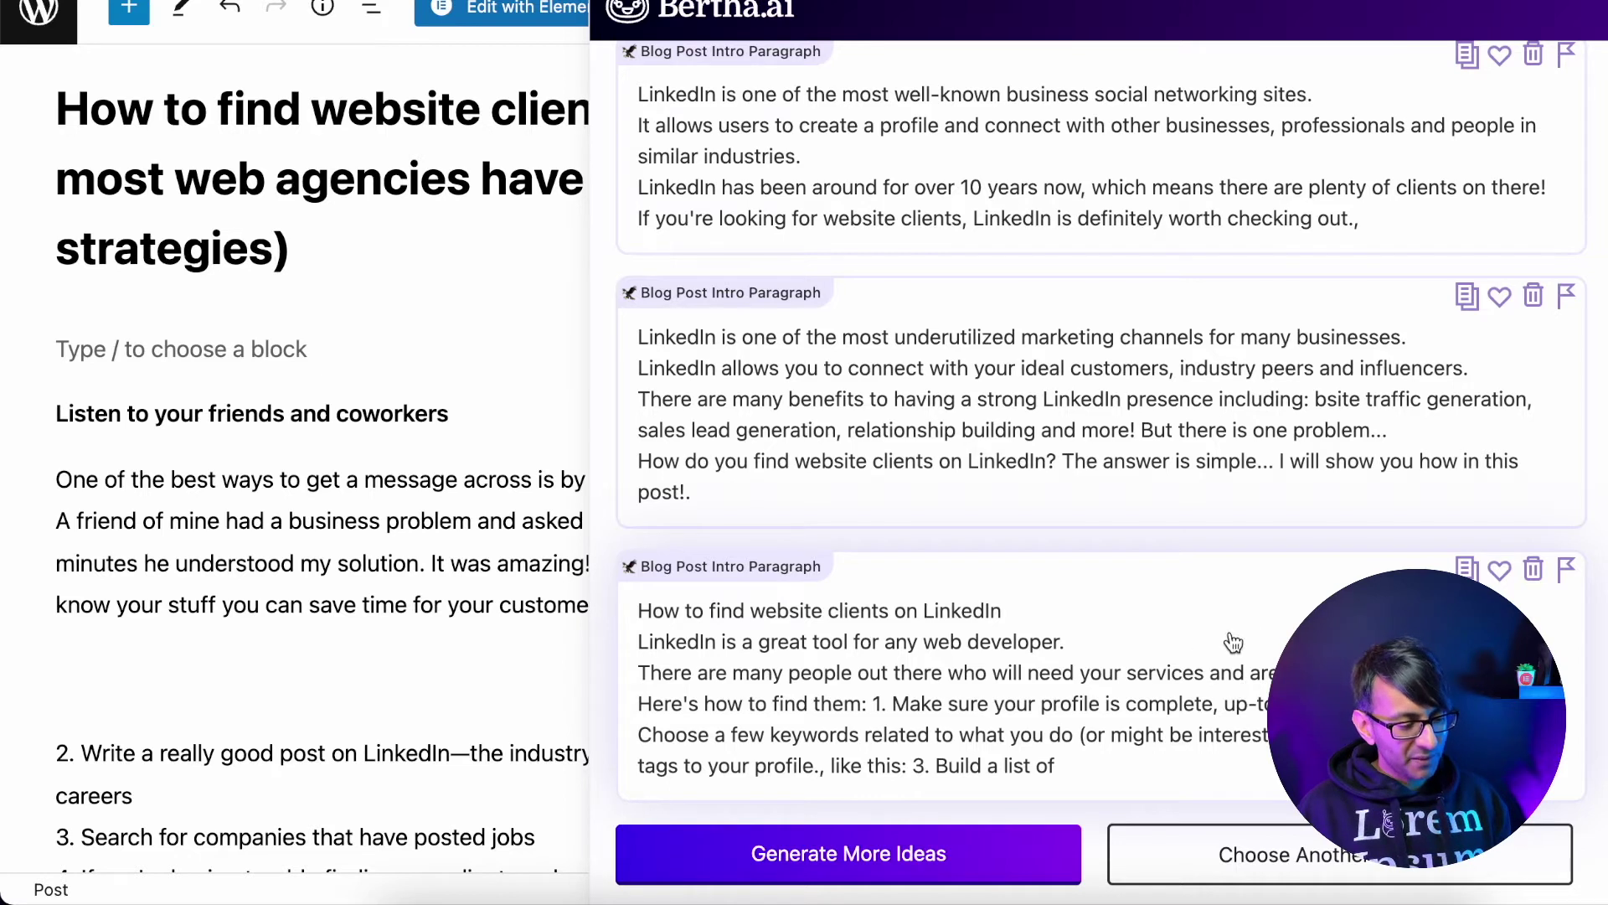
click(1097, 403)
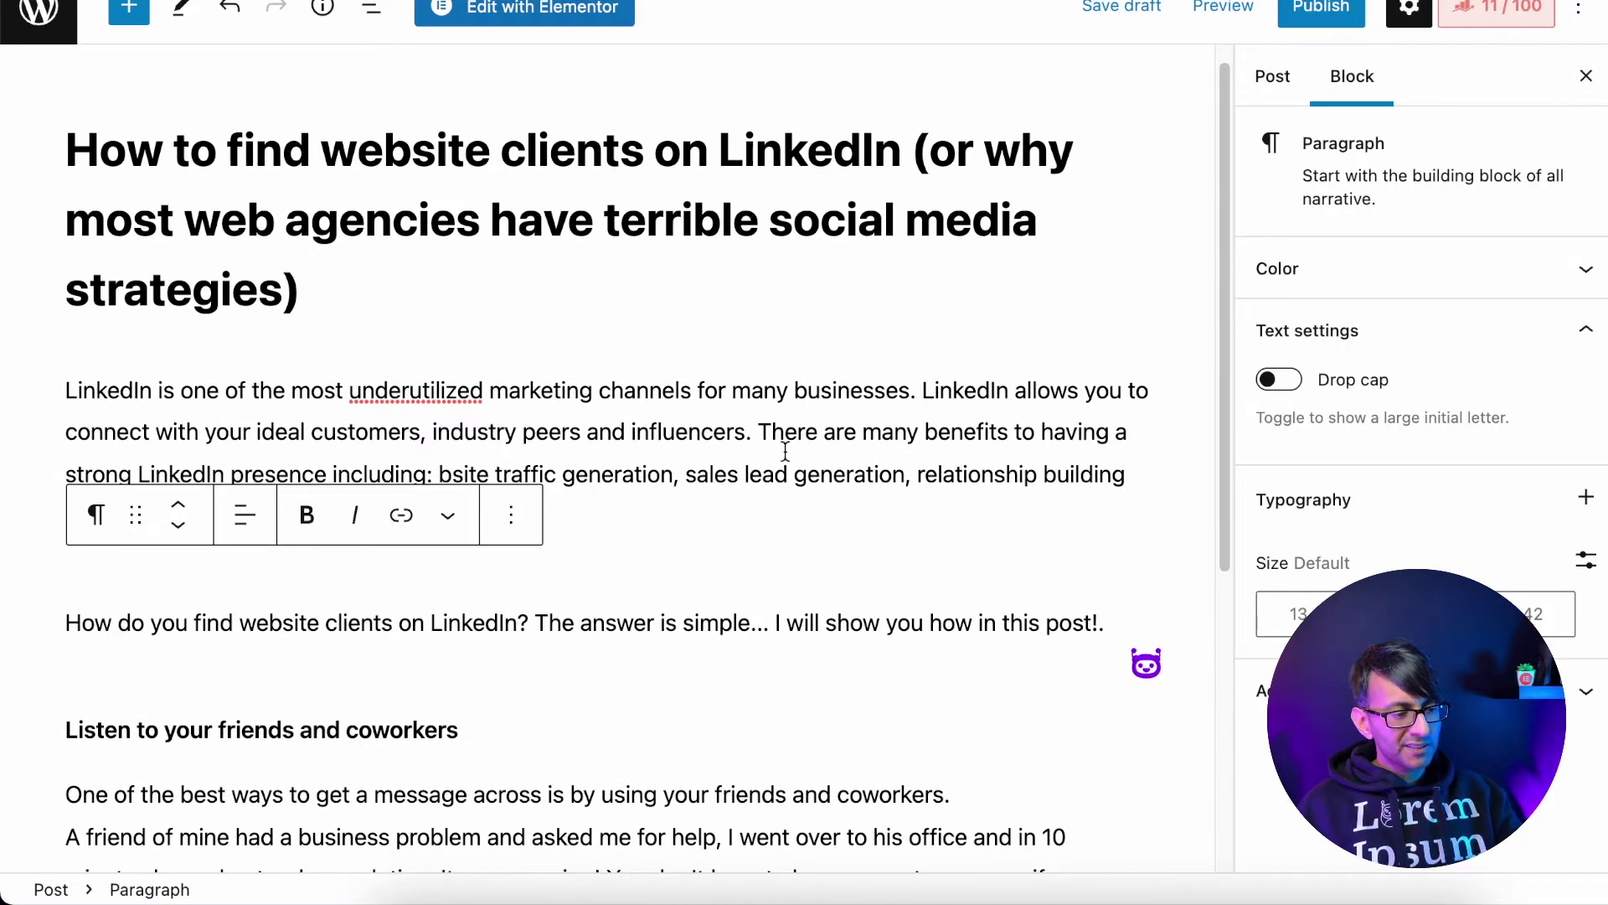
scroll(795, 486, down, 3)
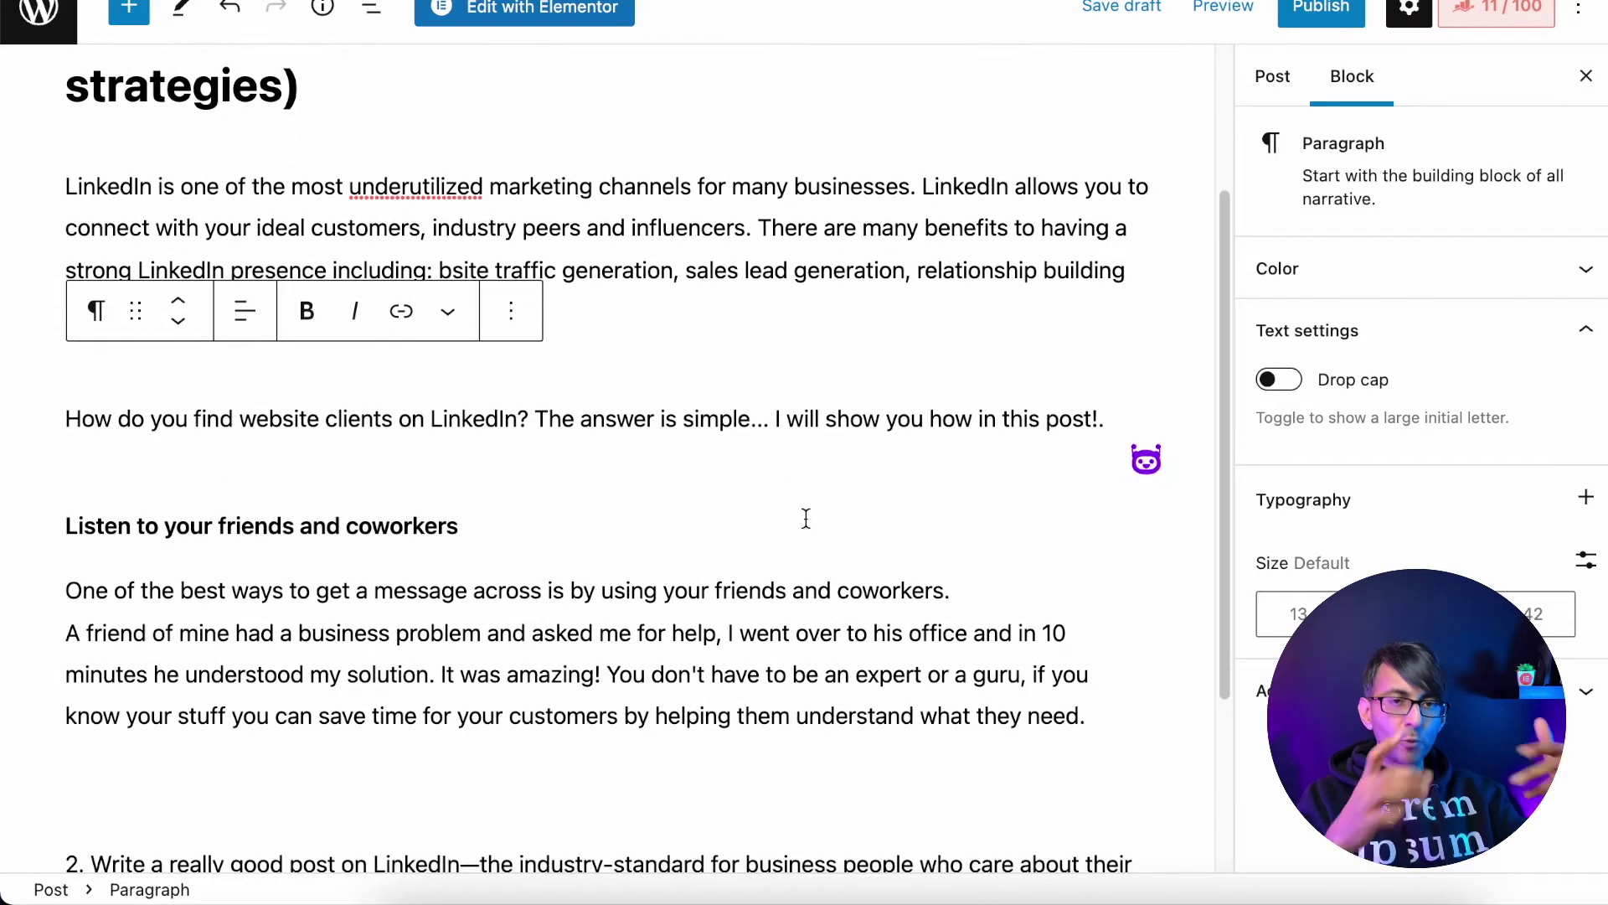
- Delete the stray empty paragraph and split after 'problem...' so the website-clients question stands alone
scroll(806, 518, up, 2)
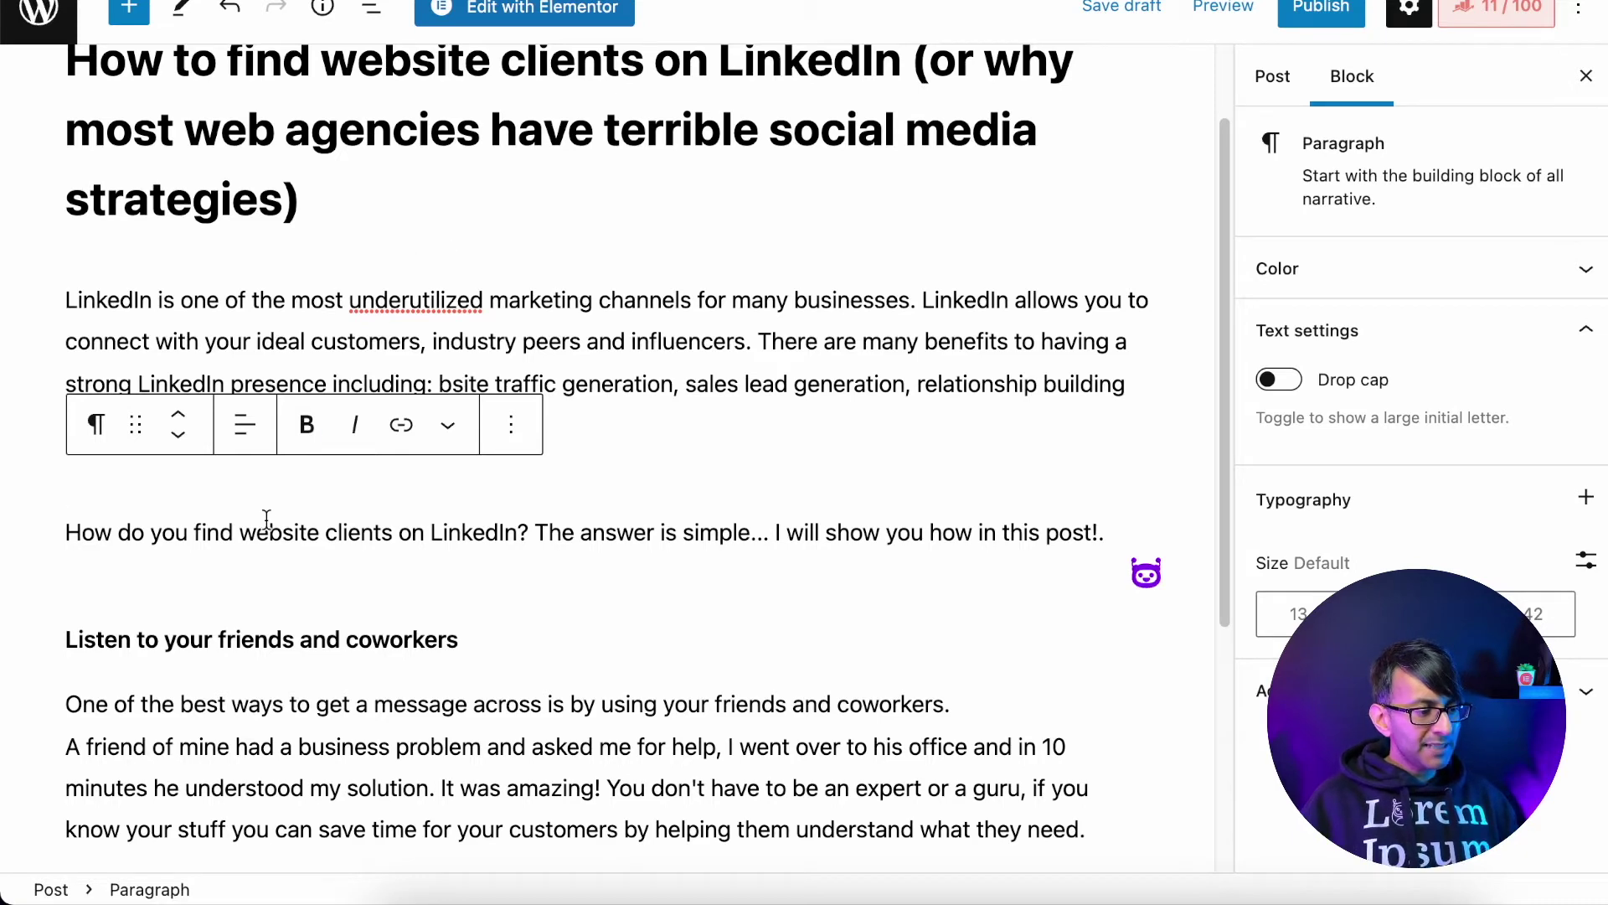
click(229, 571)
click(349, 501)
key(BackSpace)
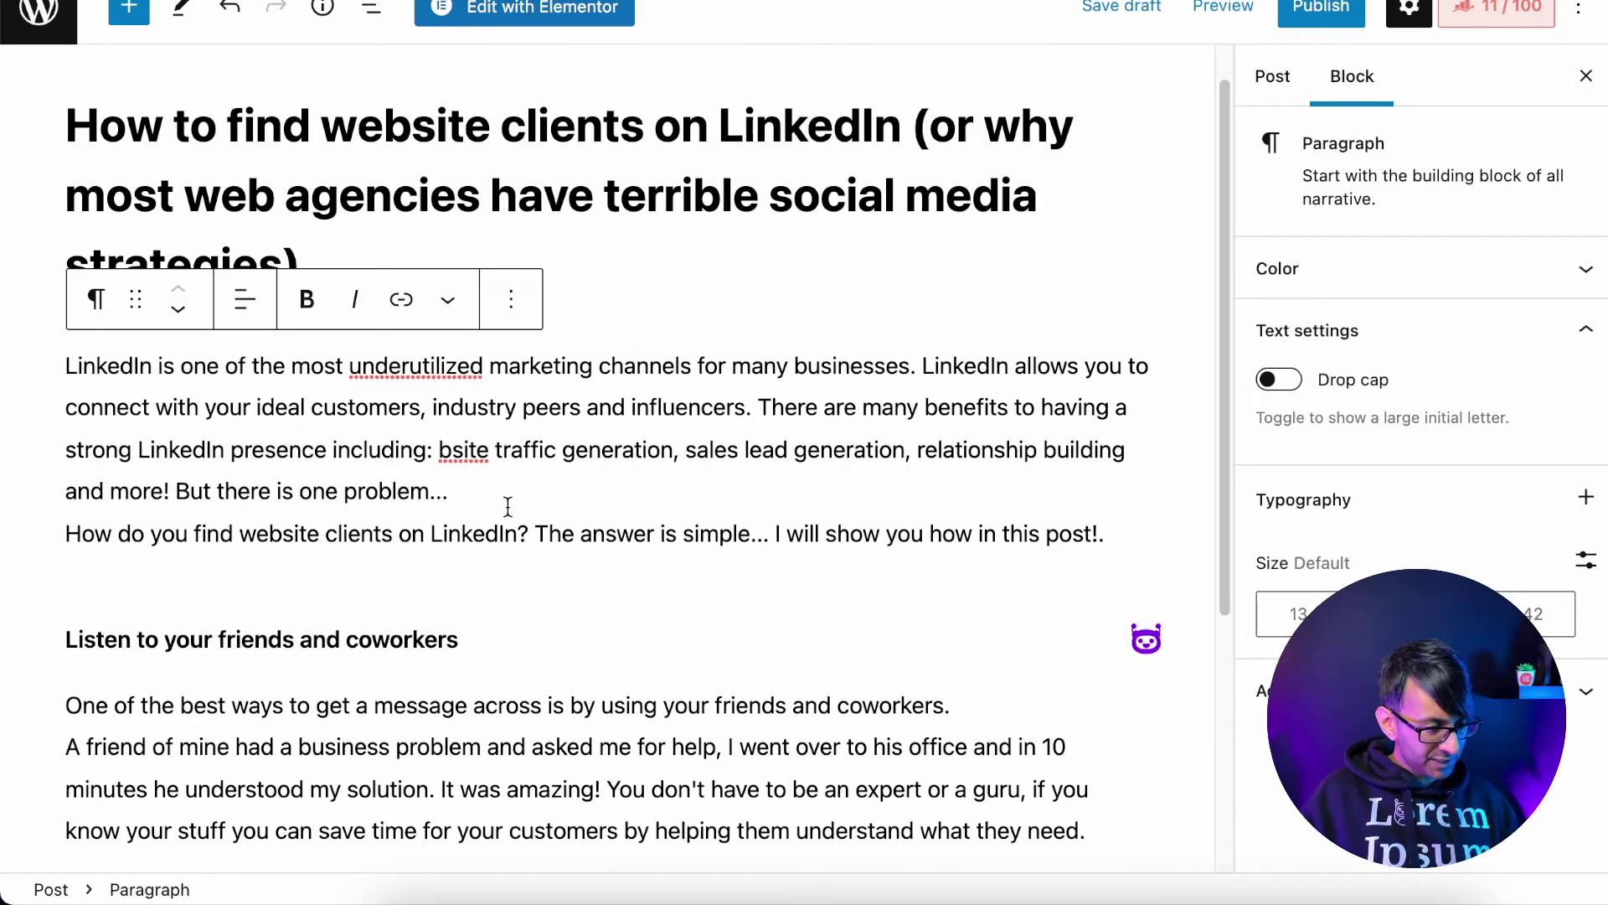
key(Return)
click(341, 575)
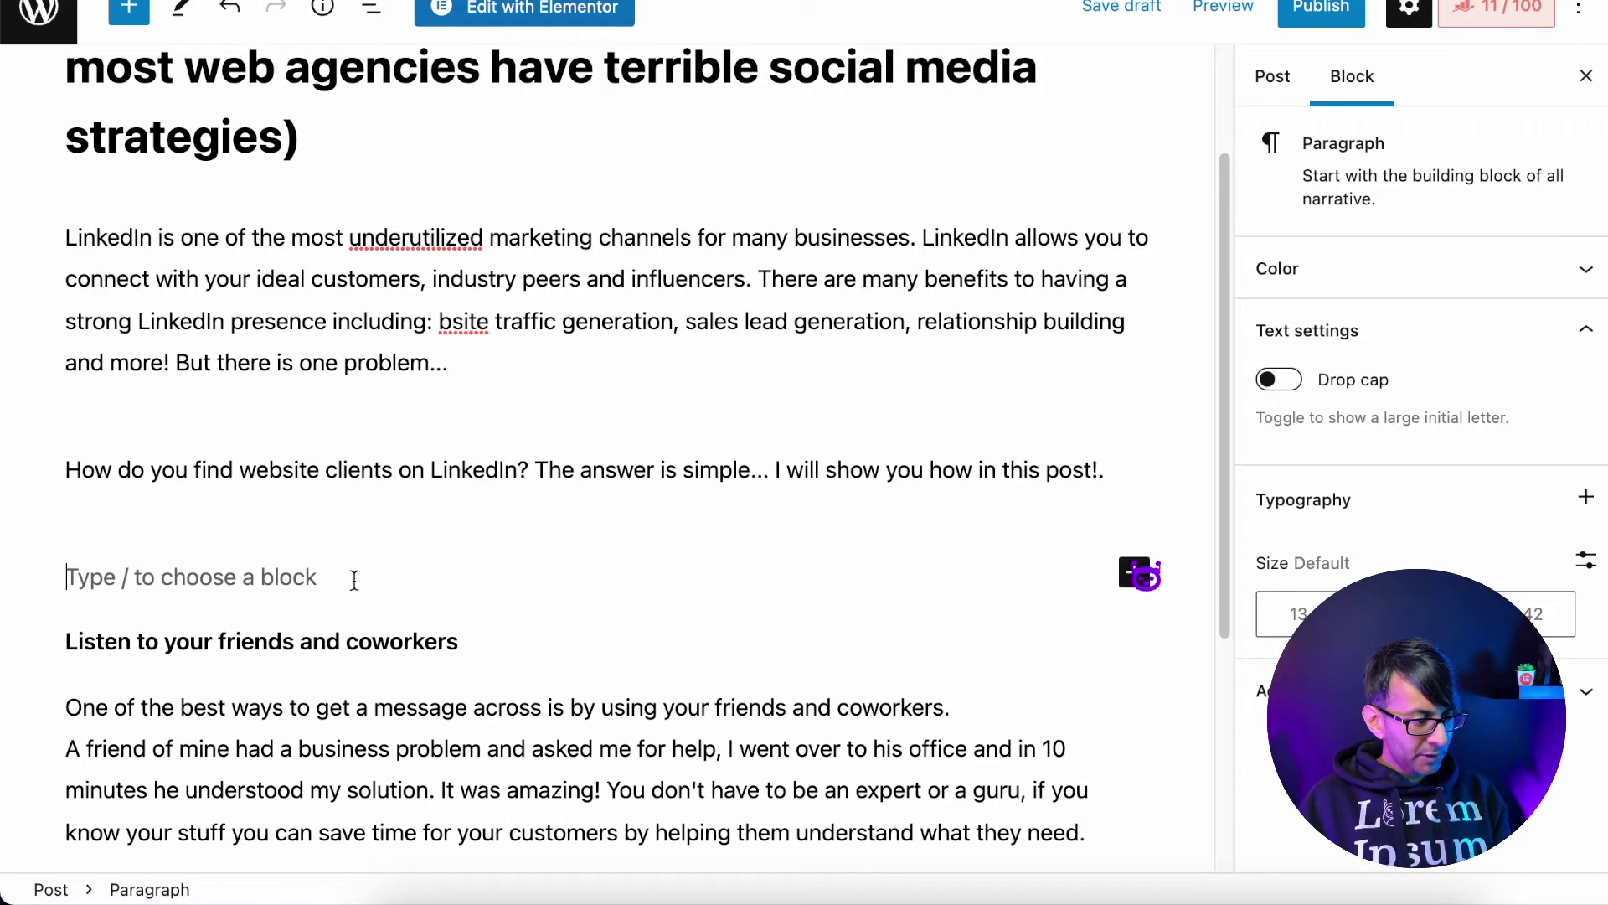
- Insert the LinkedIn desk photo from the media library as an image block below the question
key(Return)
click(201, 510)
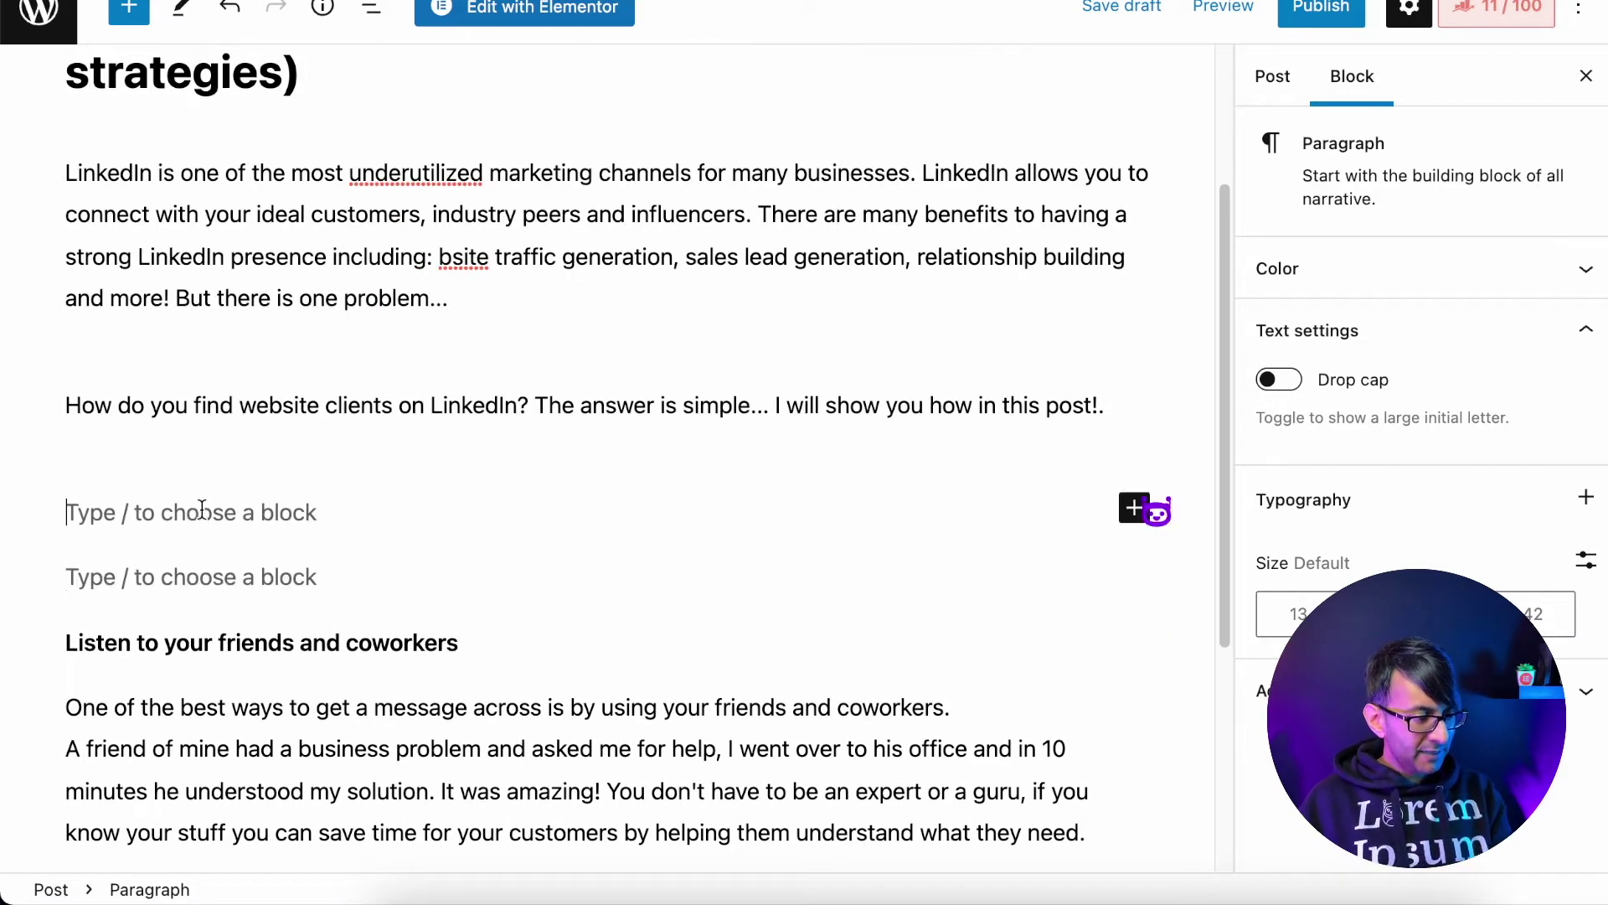
click(1126, 511)
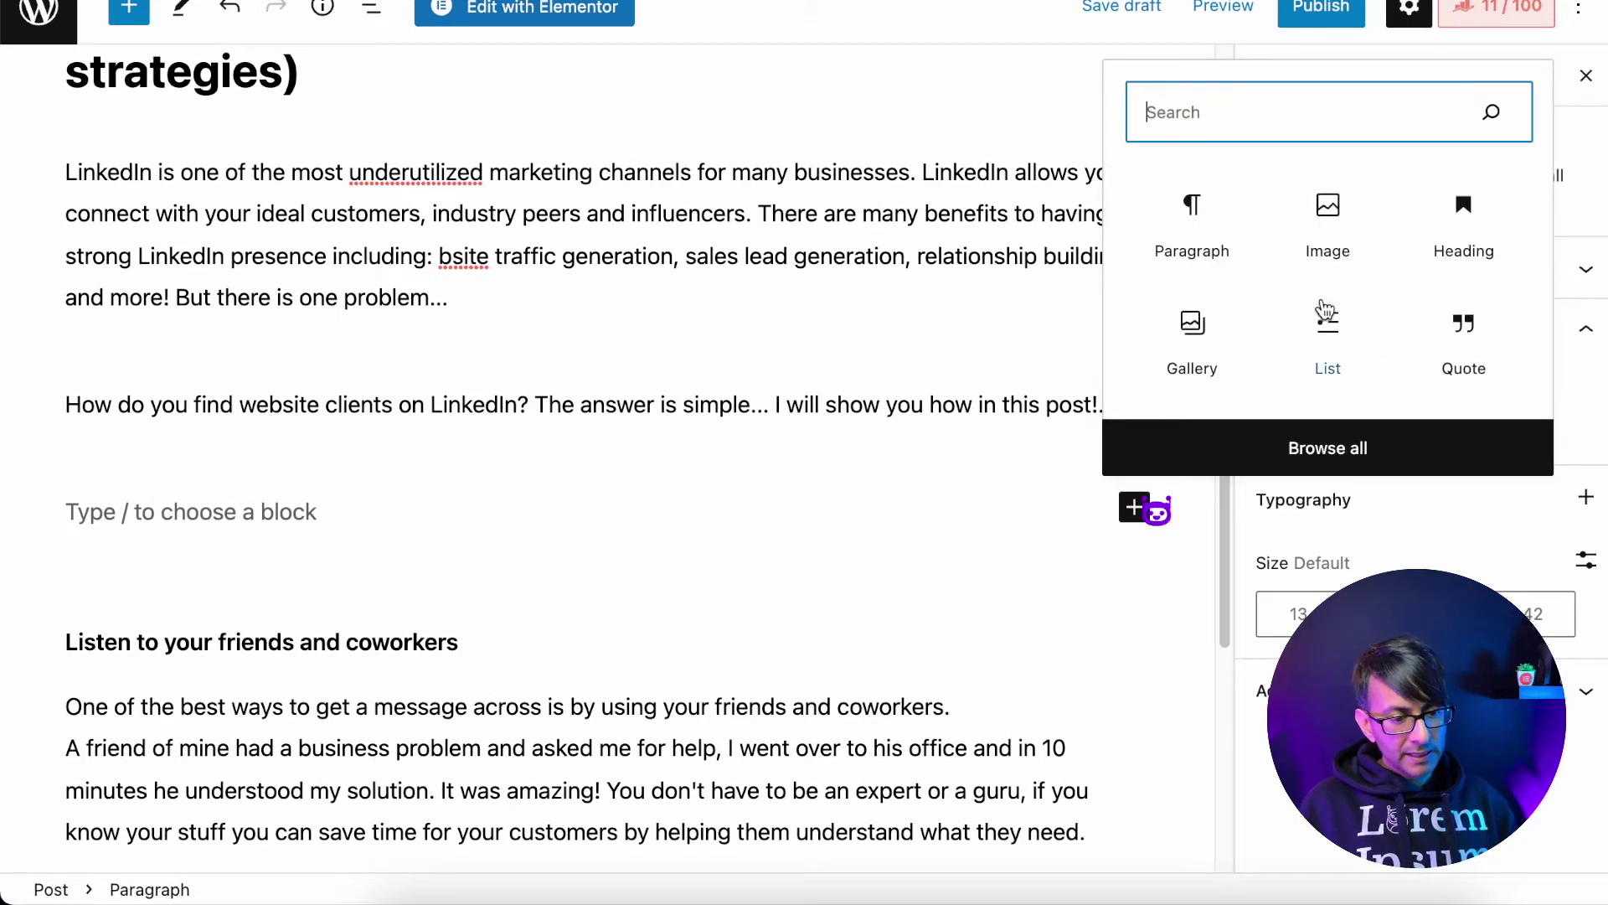
click(1327, 226)
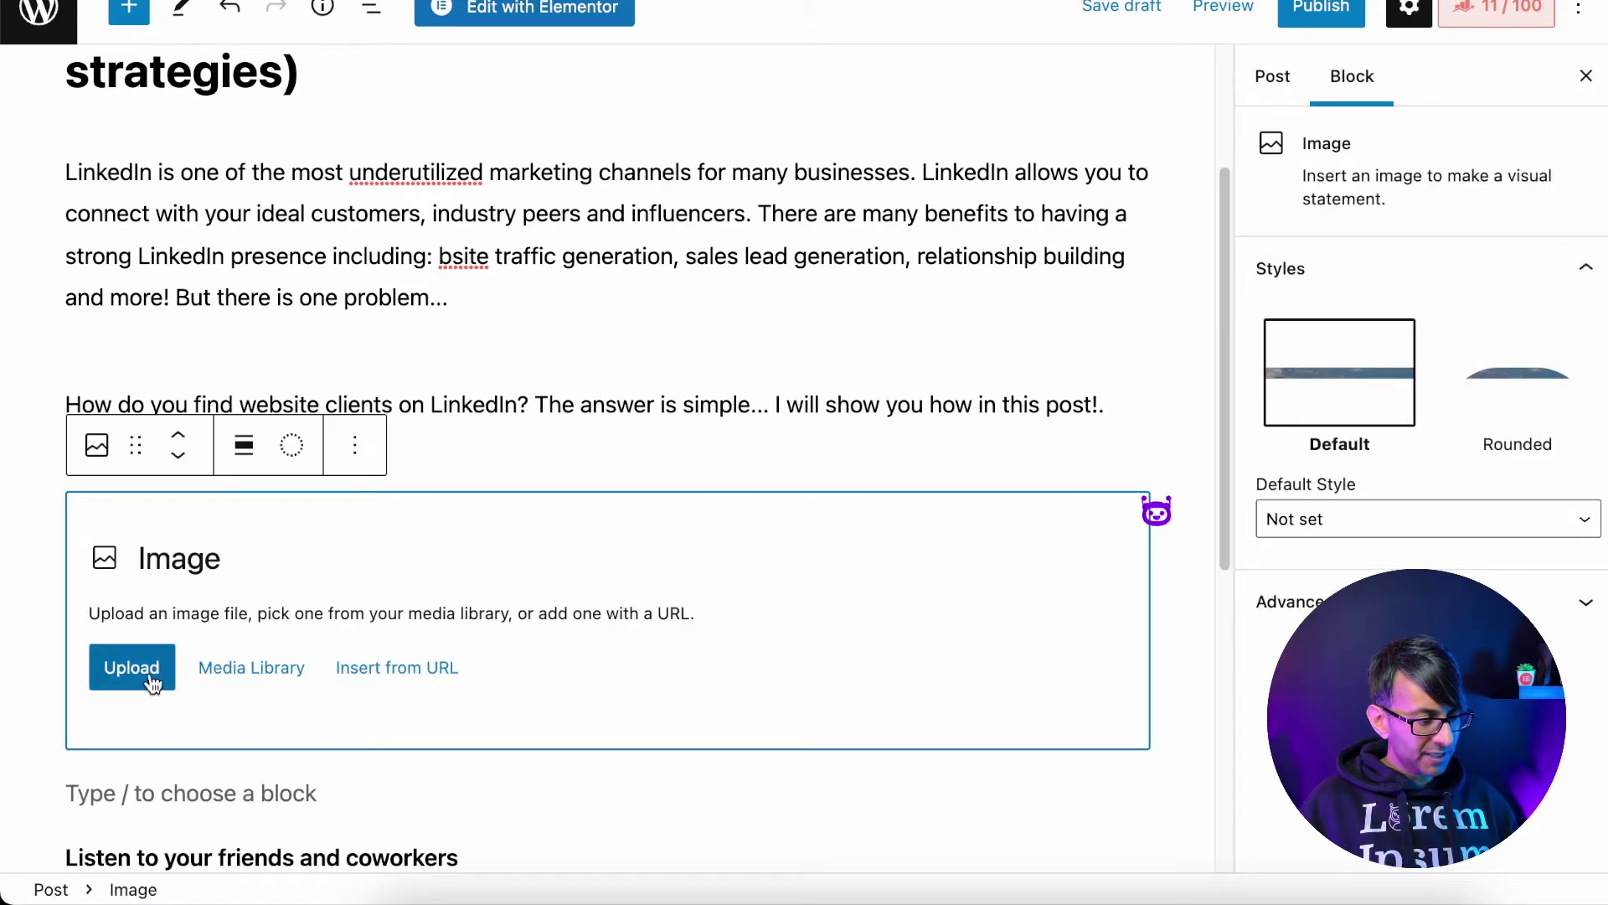
click(245, 680)
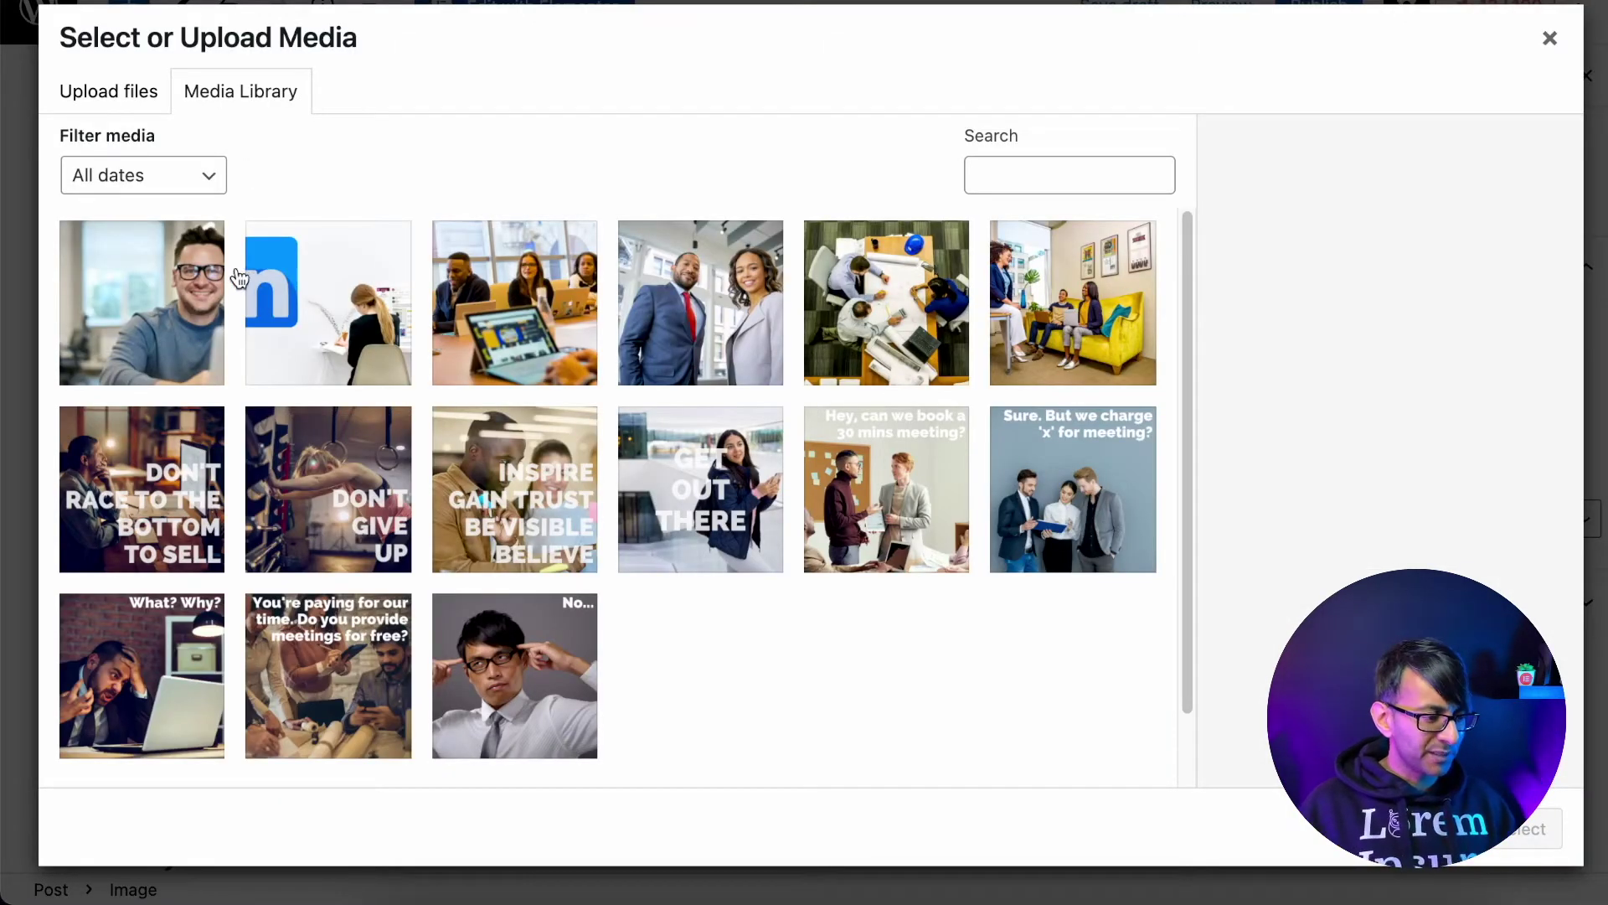
click(264, 280)
click(1527, 829)
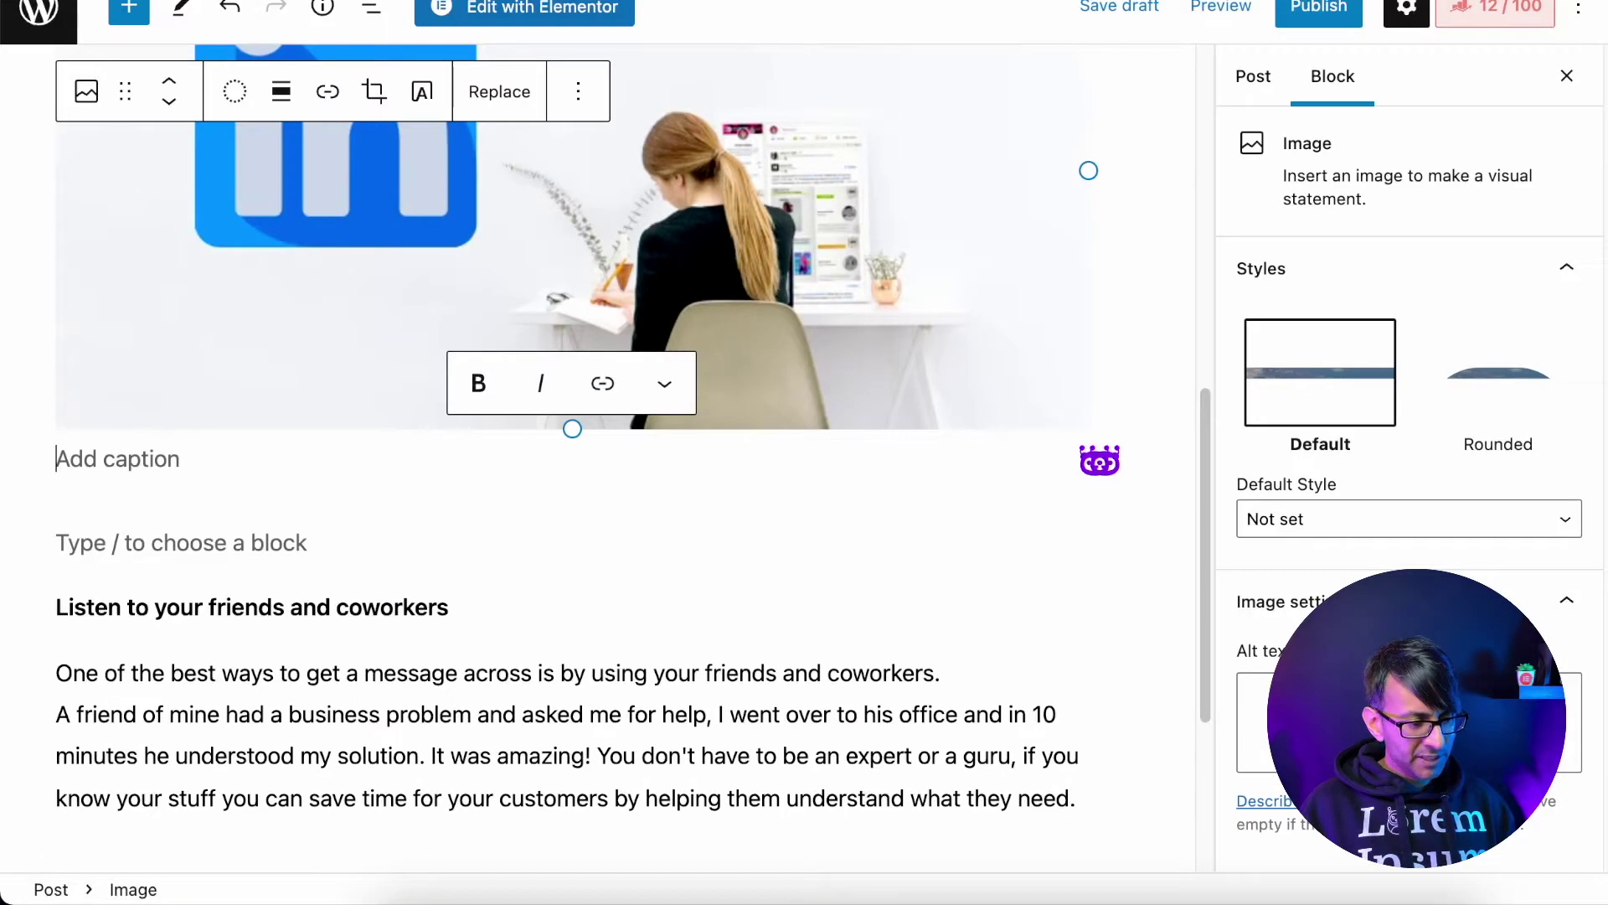
- Shrink the LinkedIn image slightly and set it to Align center
scroll(941, 682, down, 1)
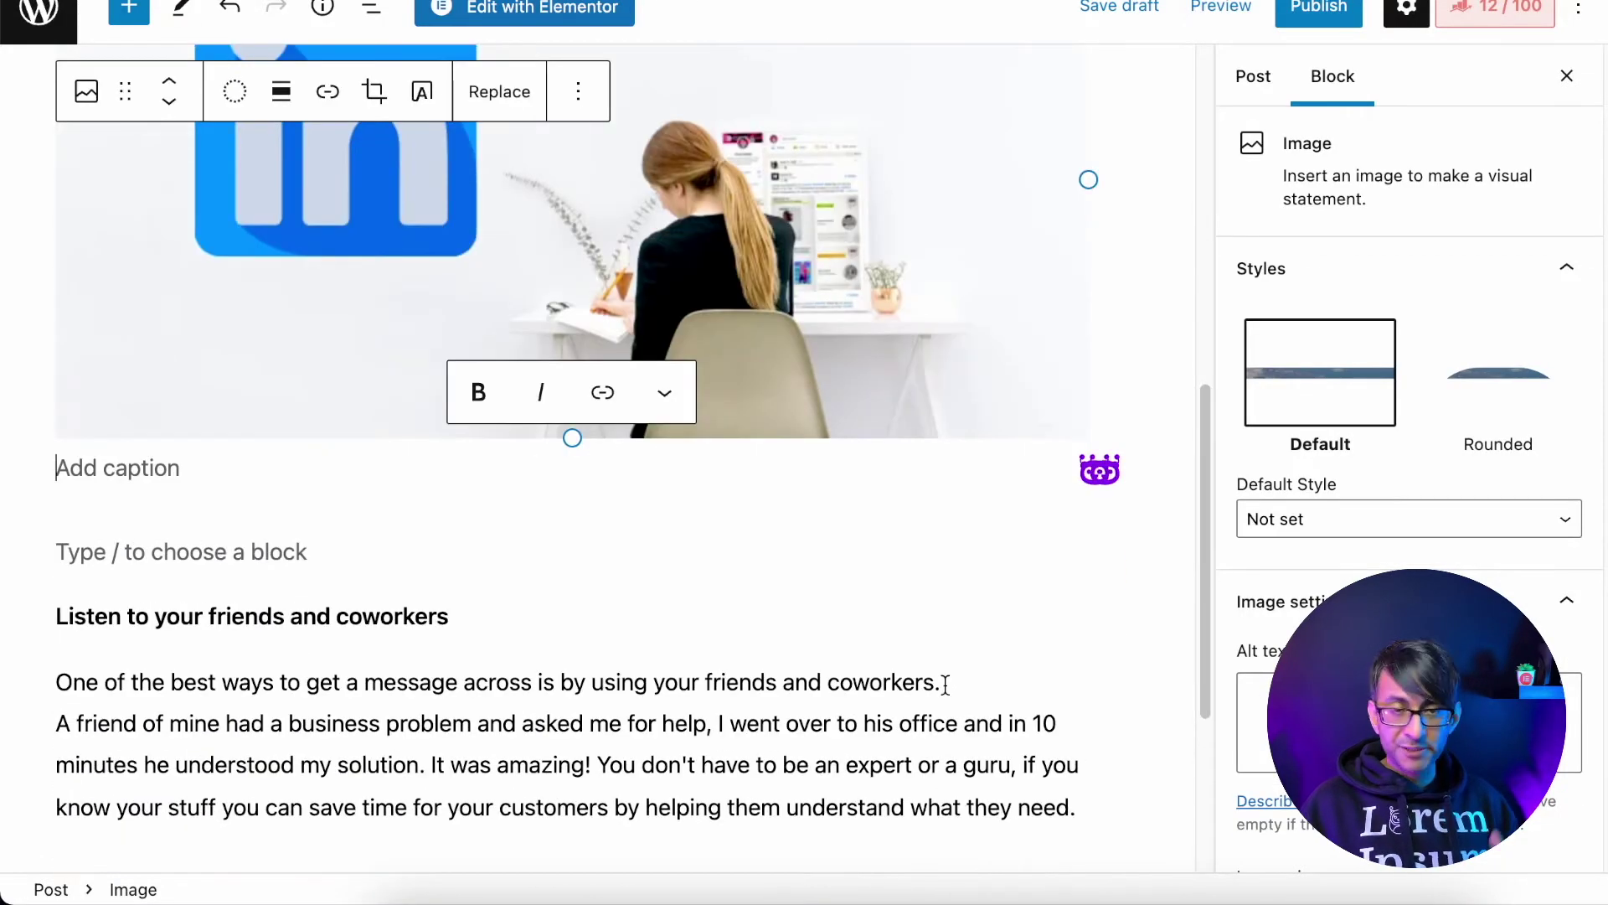
scroll(1086, 495, up, 4)
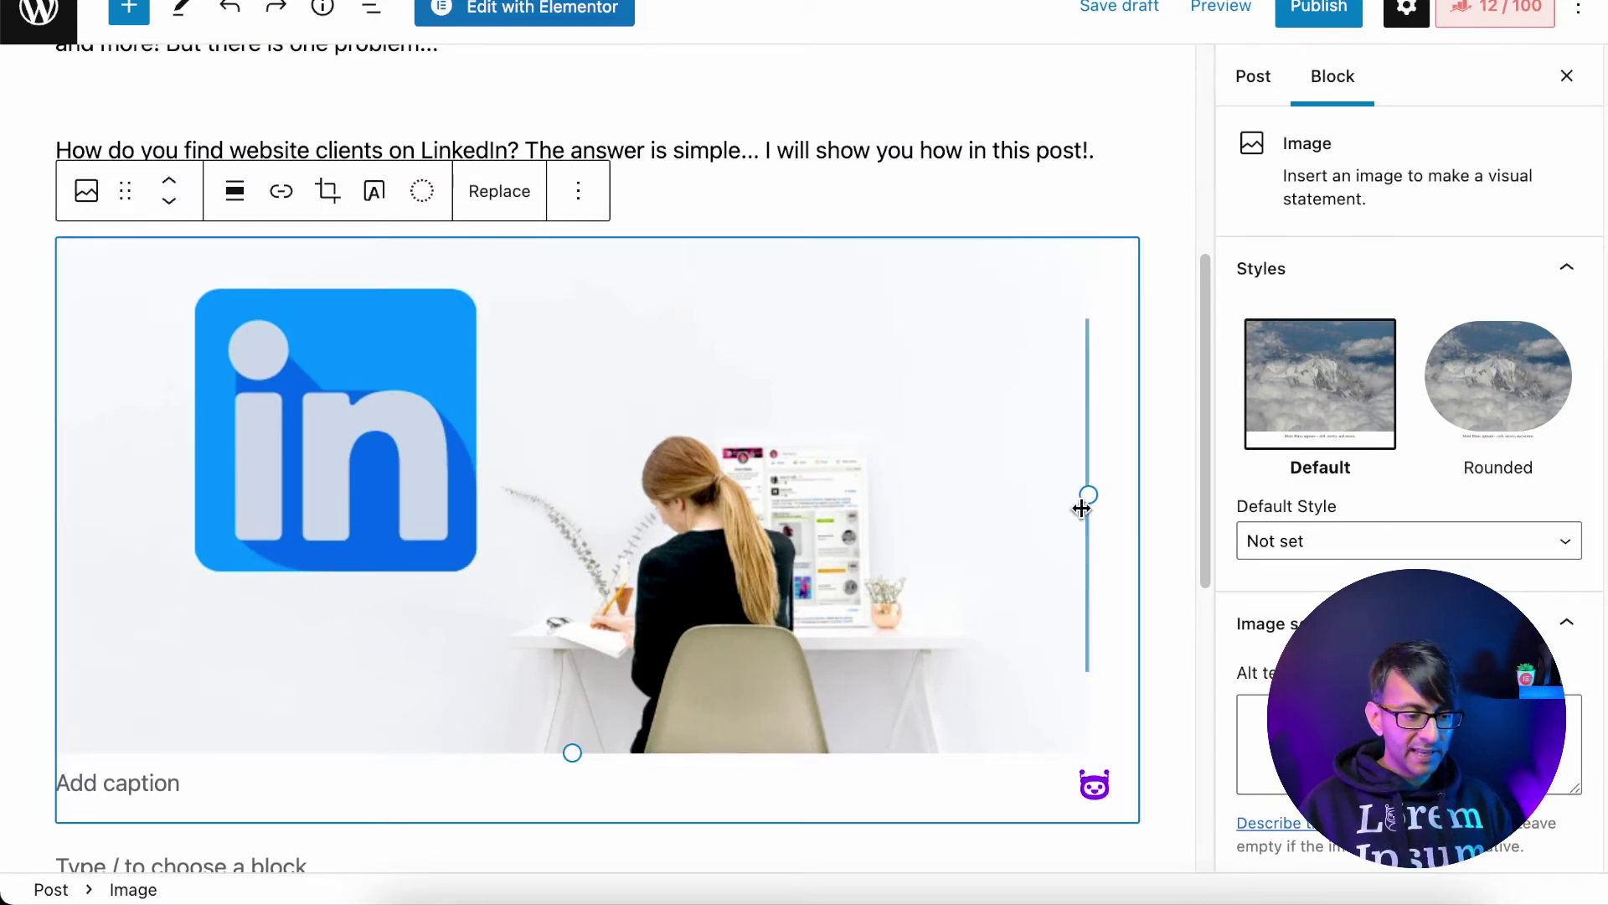
mouse_move(1089, 494)
mouse_down()
mouse_move(715, 469)
mouse_move(988, 470)
mouse_move(959, 470)
mouse_move(1072, 490)
mouse_up()
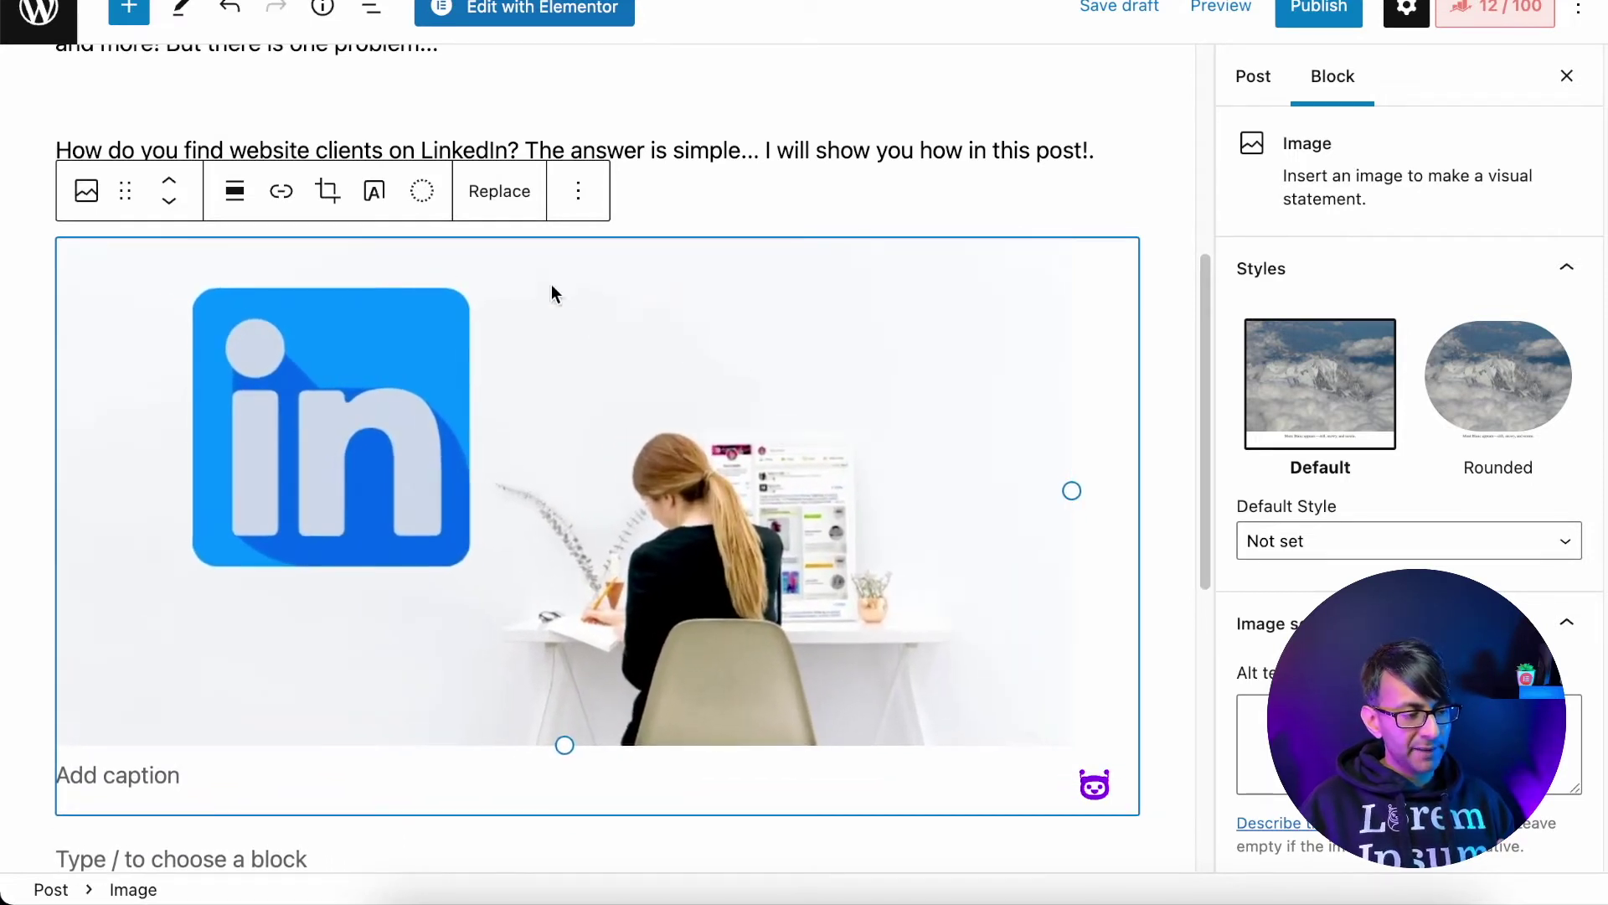
click(235, 191)
click(303, 362)
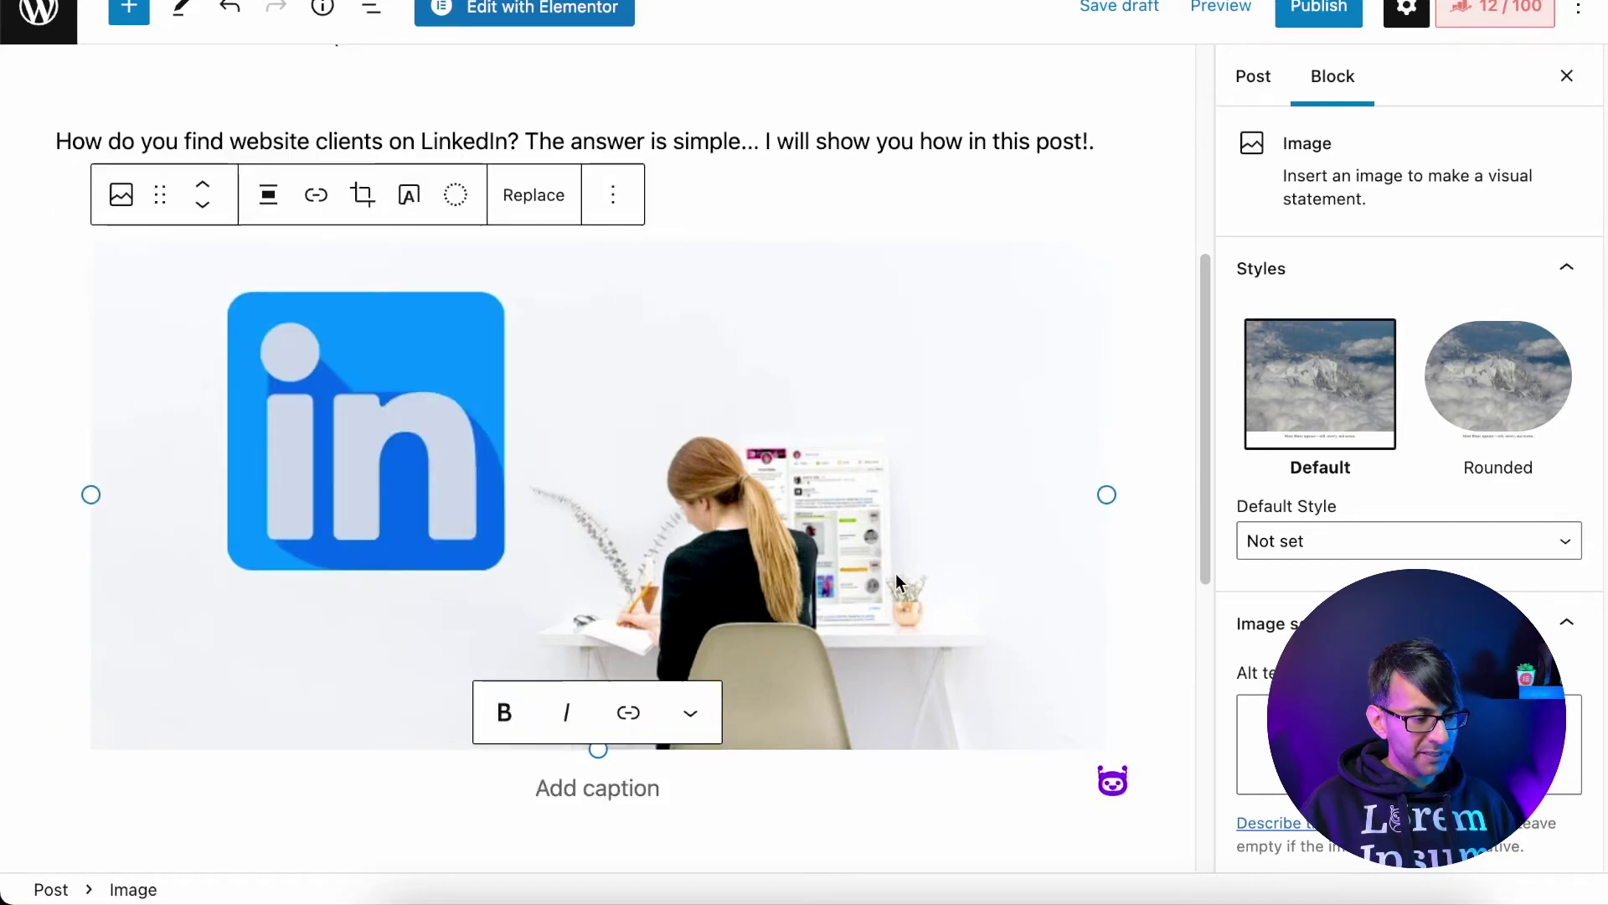
scroll(952, 525, up, 5)
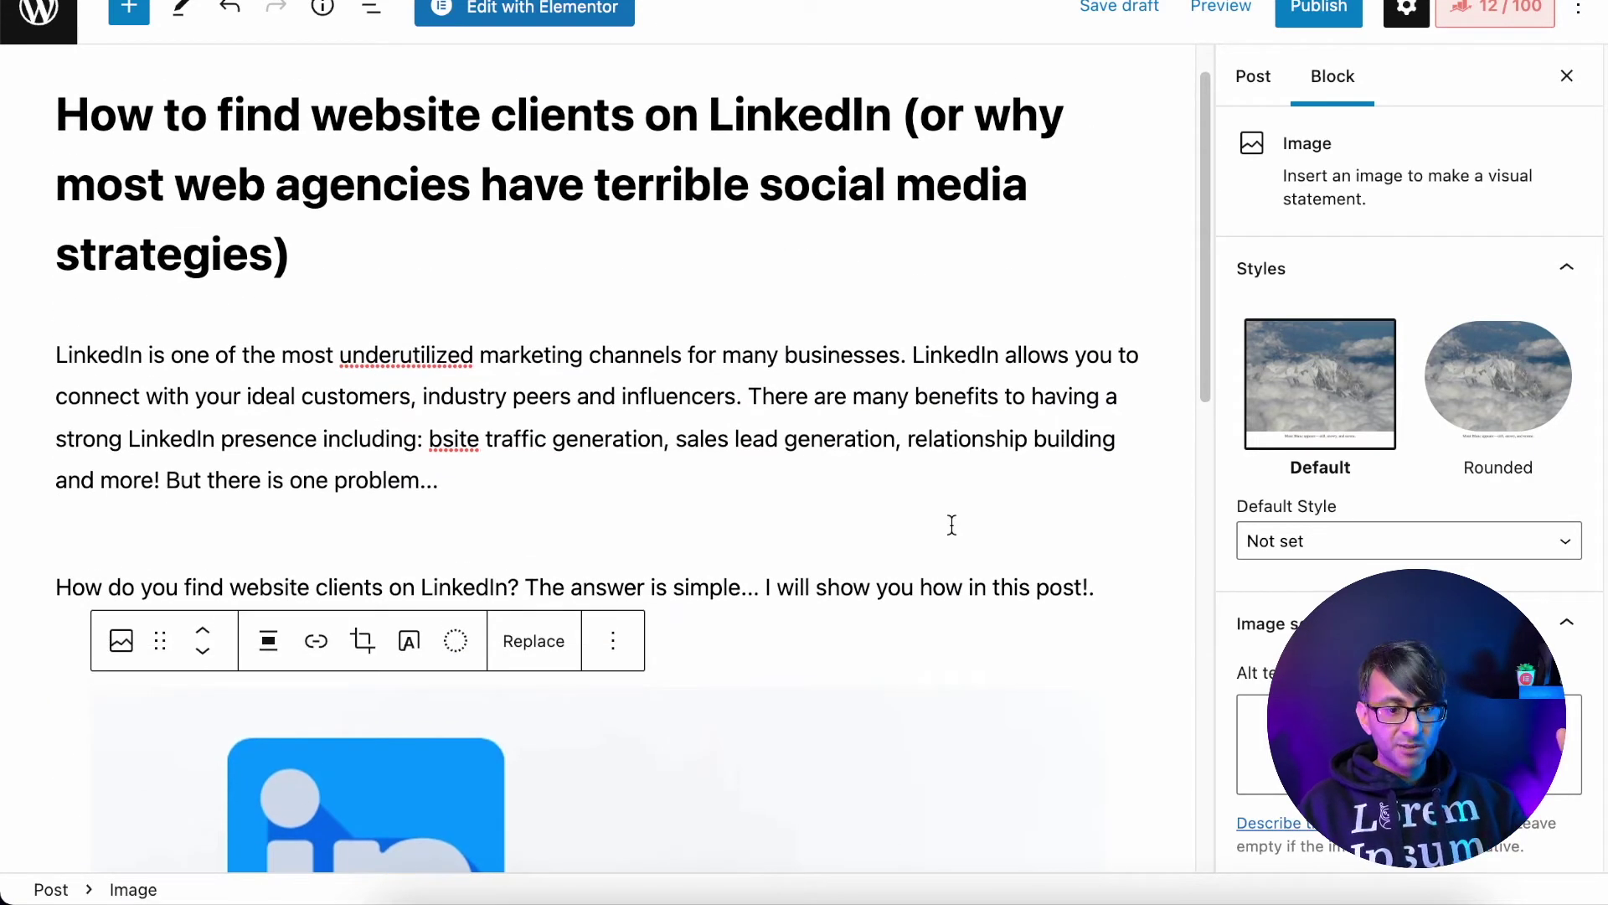
scroll(837, 625, down, 4)
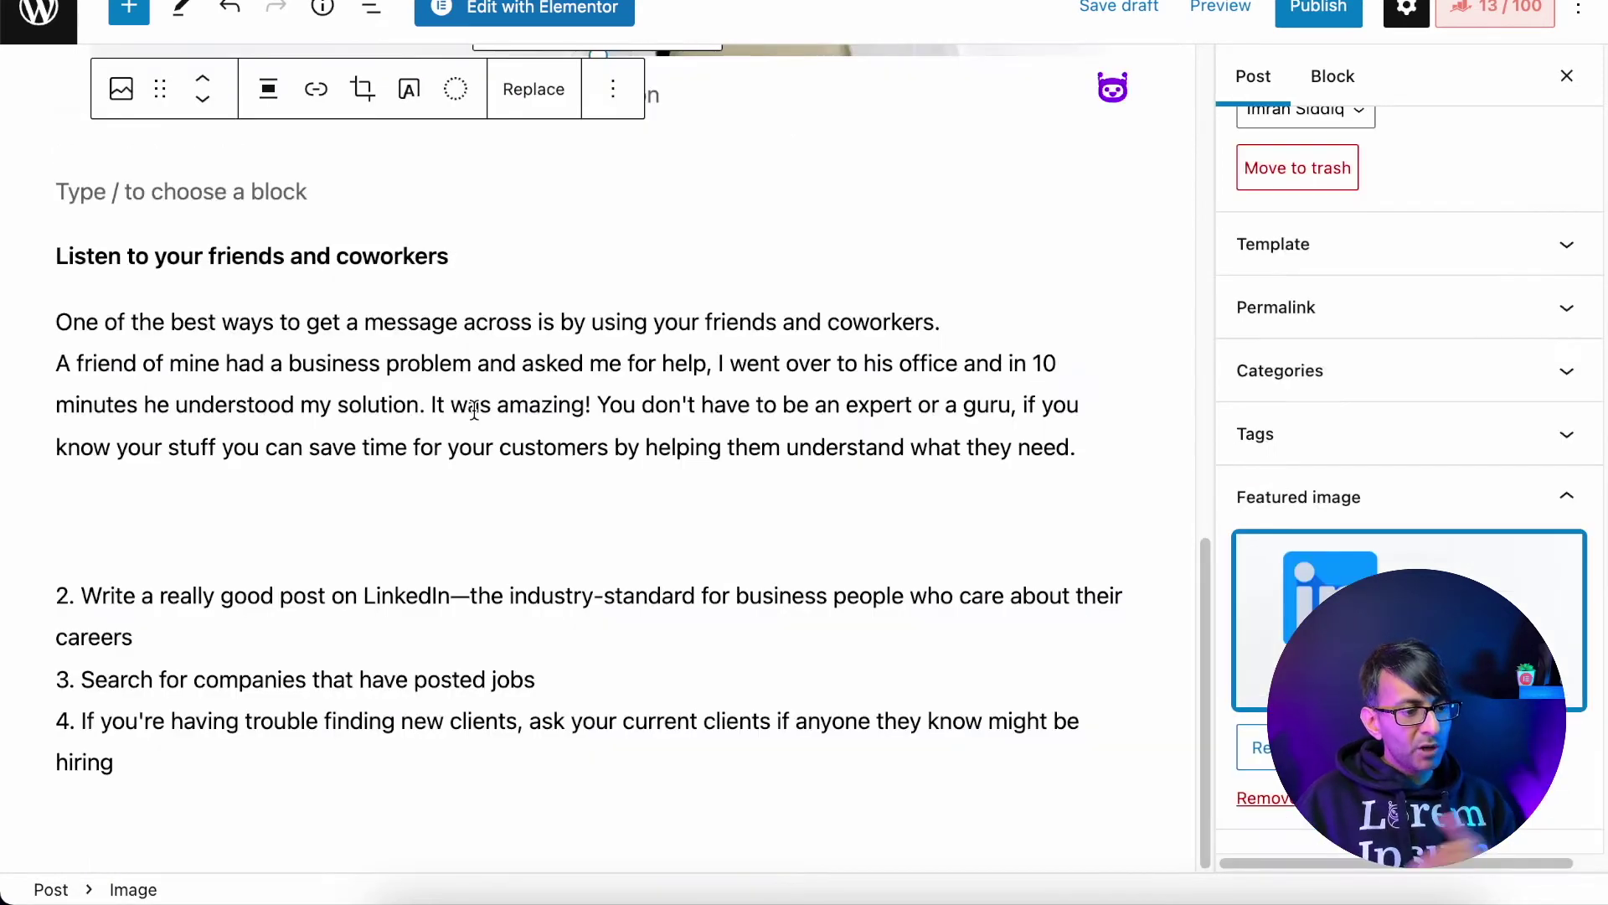
- Generate an intro paragraph from the friends-and-coworkers sentence and insert the audience-focused idea below it
click(1078, 448)
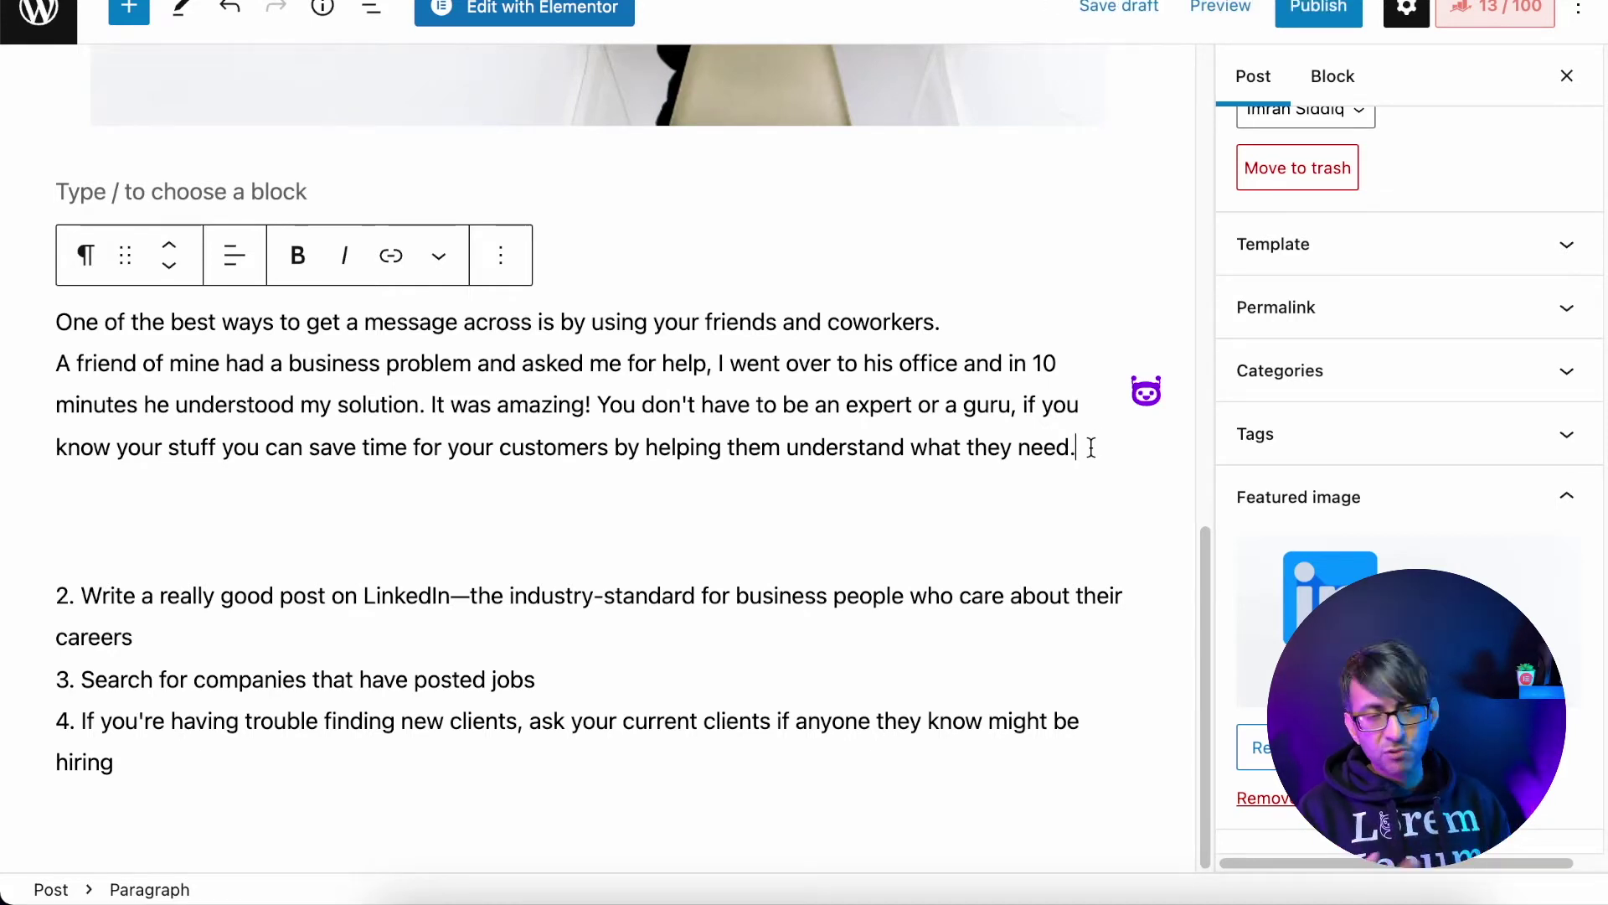
key(Return)
key(Return)
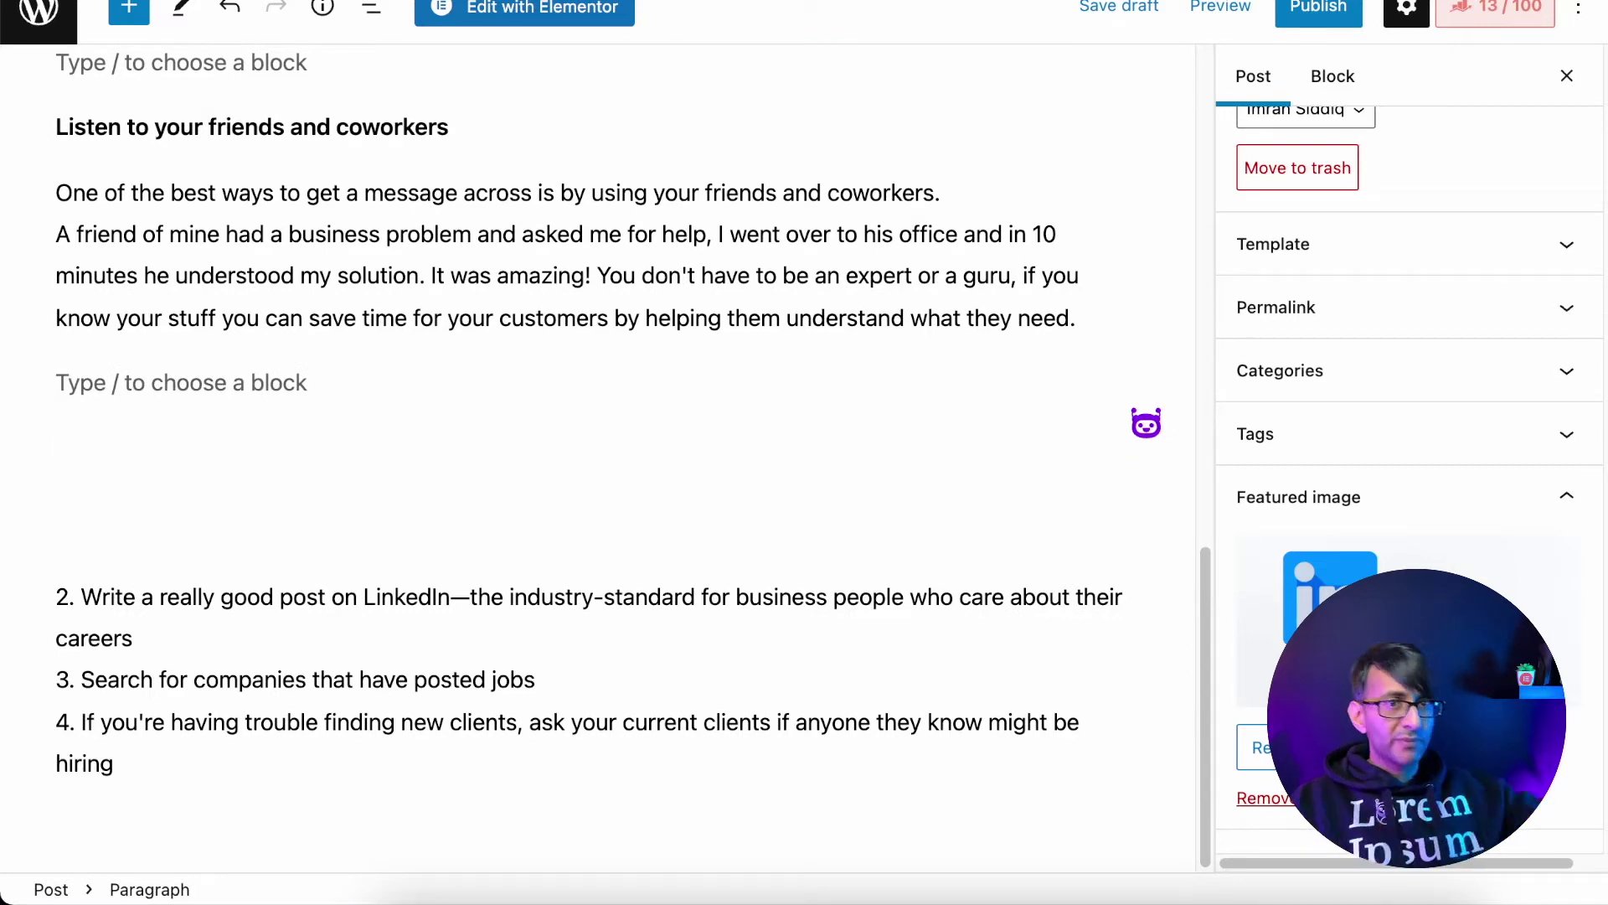
click(1146, 423)
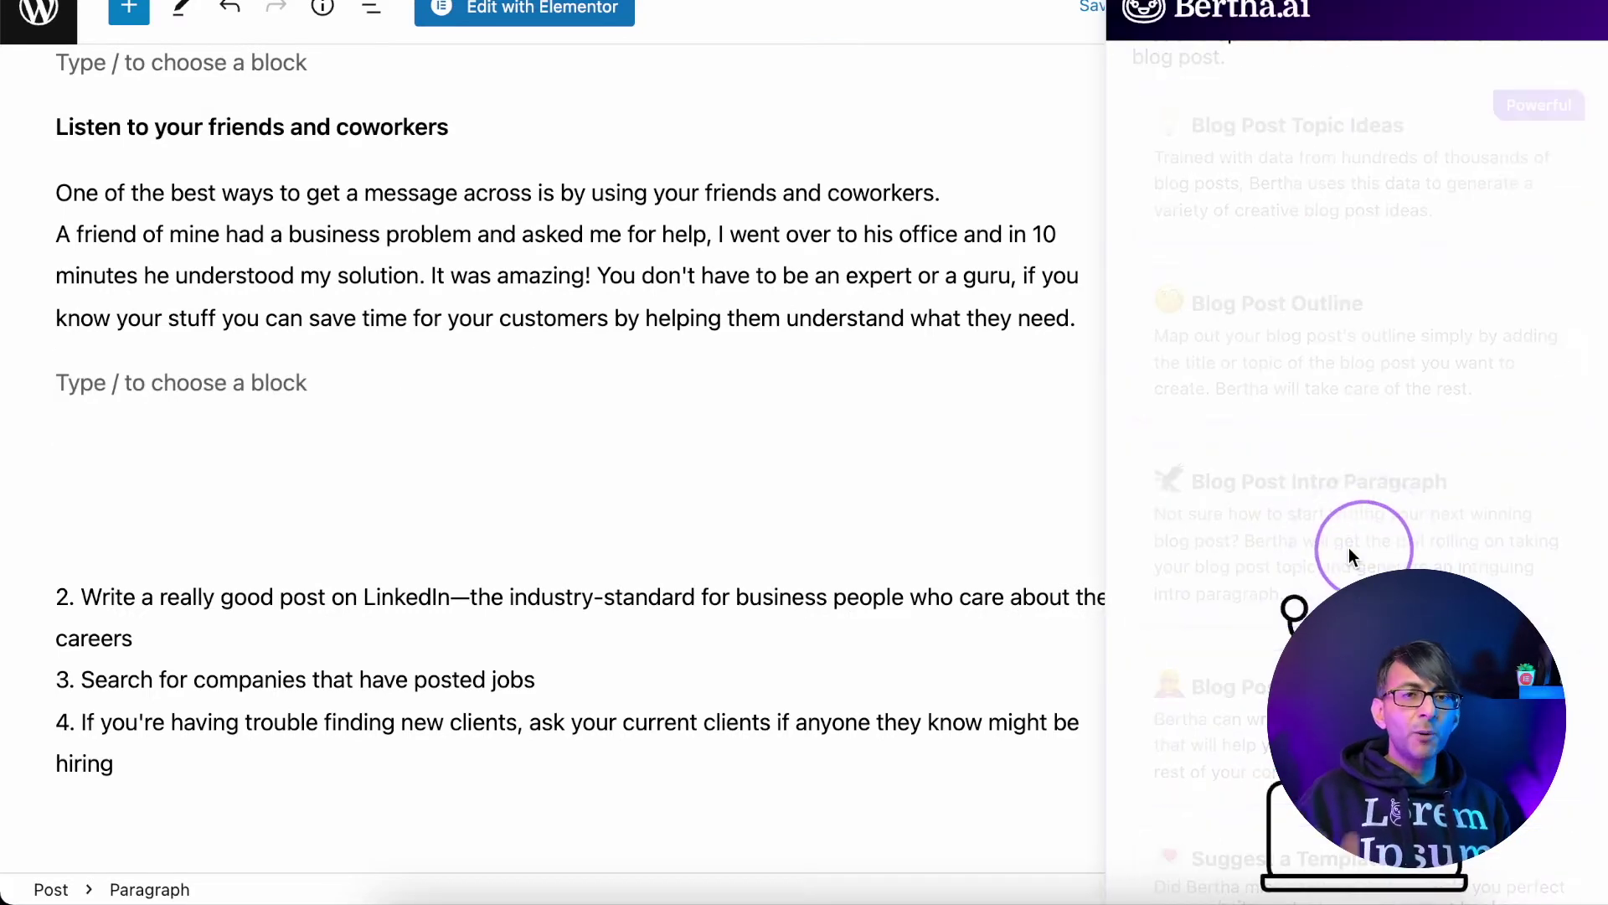
click(1349, 555)
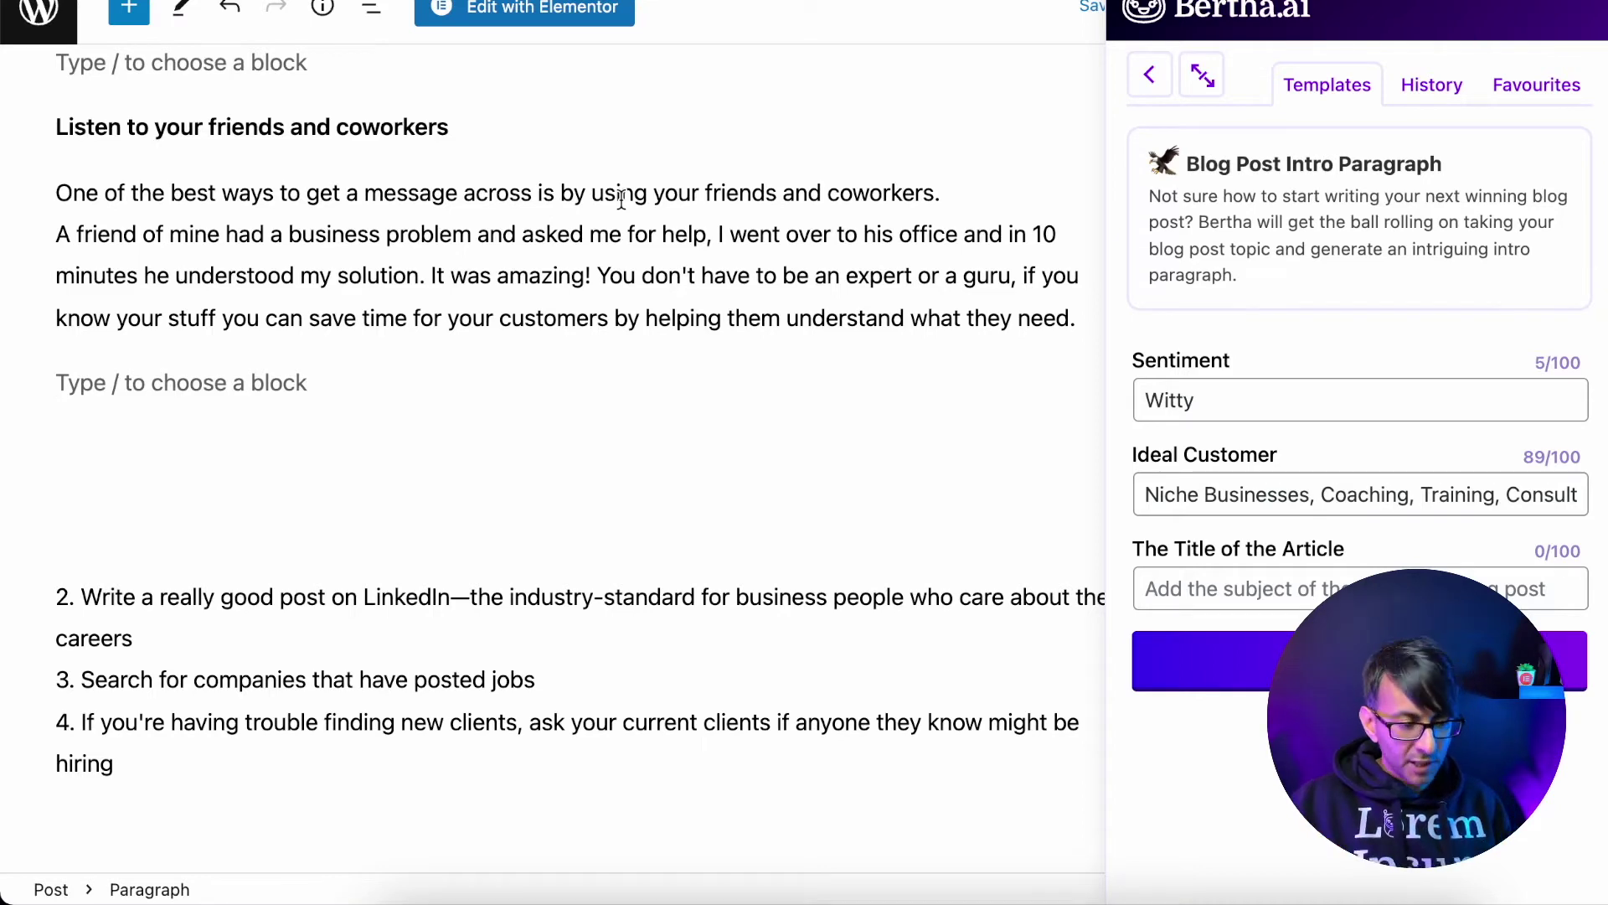
click(1308, 591)
text(One of the best ways to get a message across is by using your friends and coworkers.)
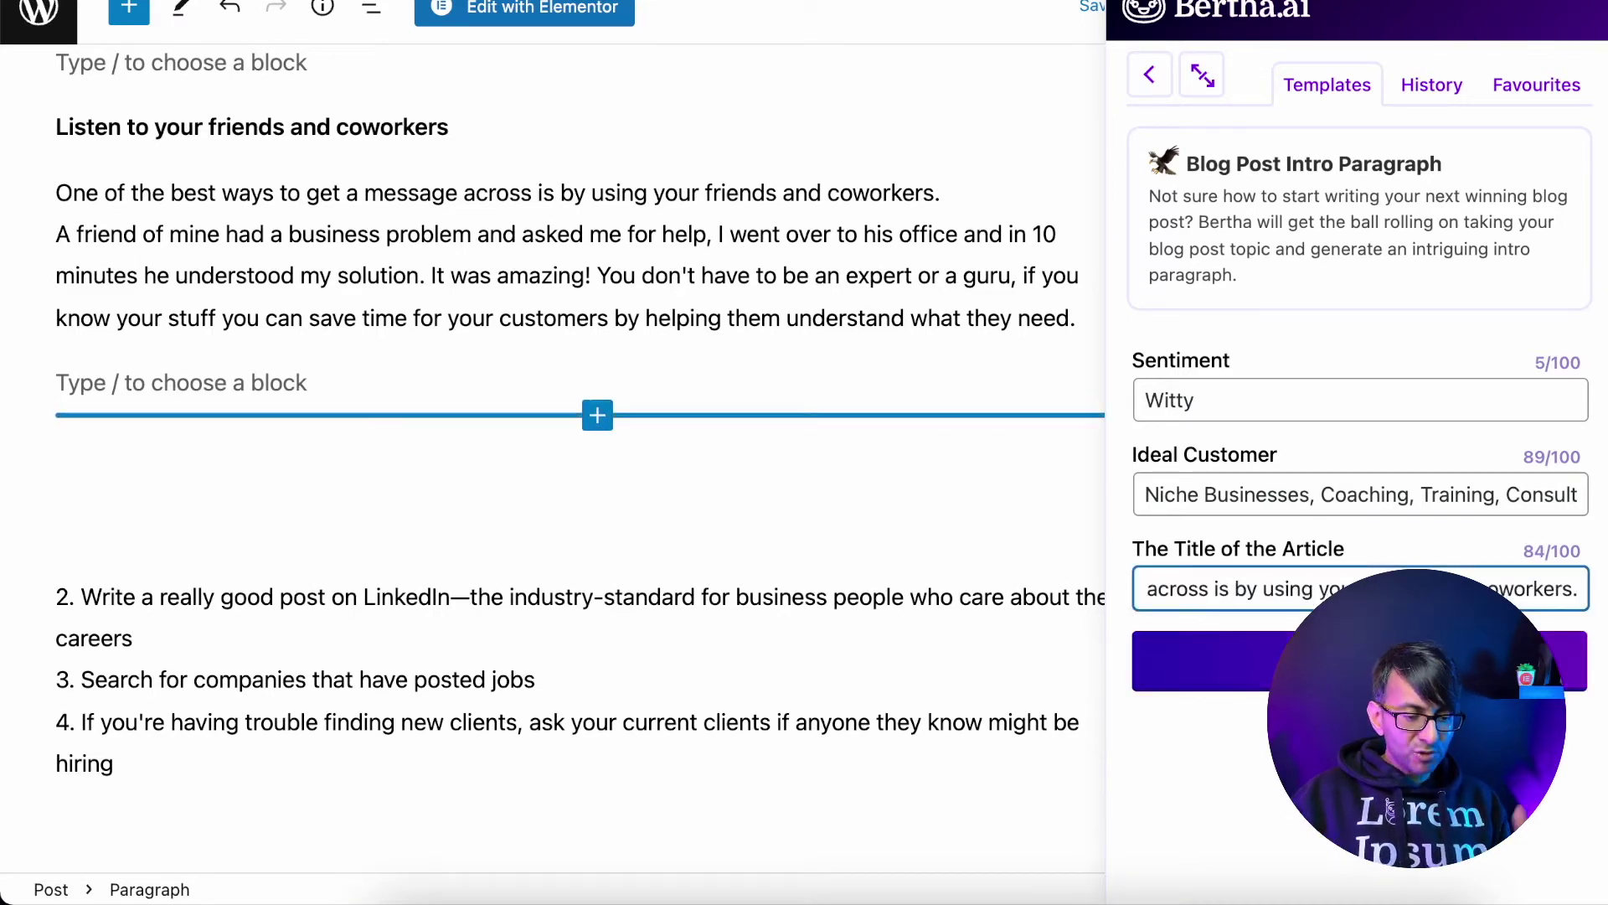
click(1357, 662)
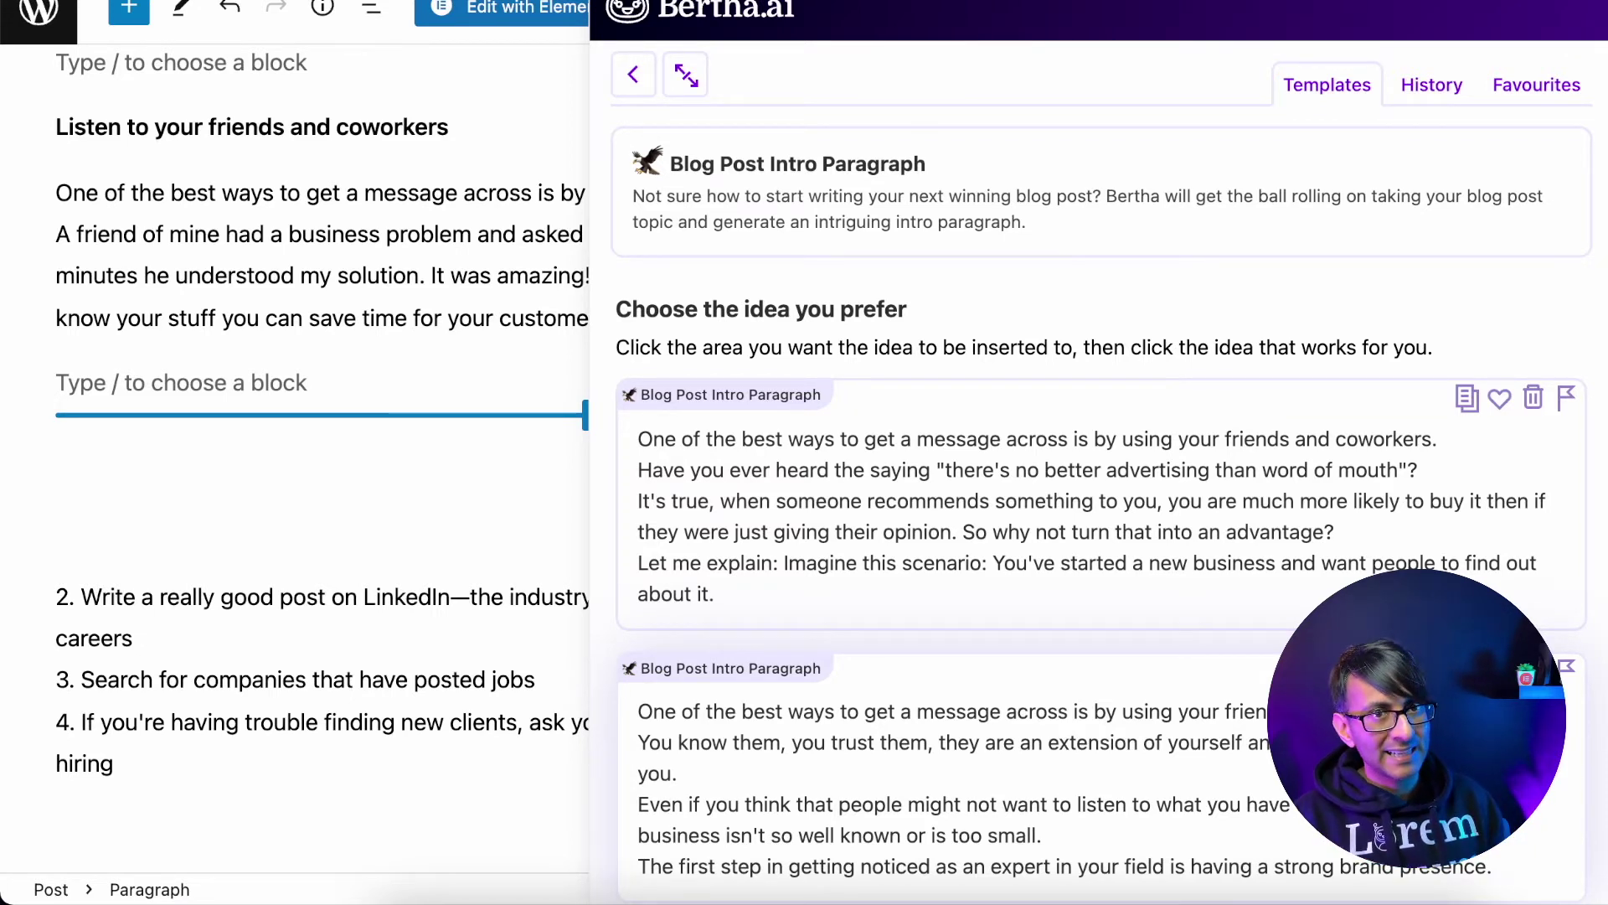
scroll(1010, 716, down, 5)
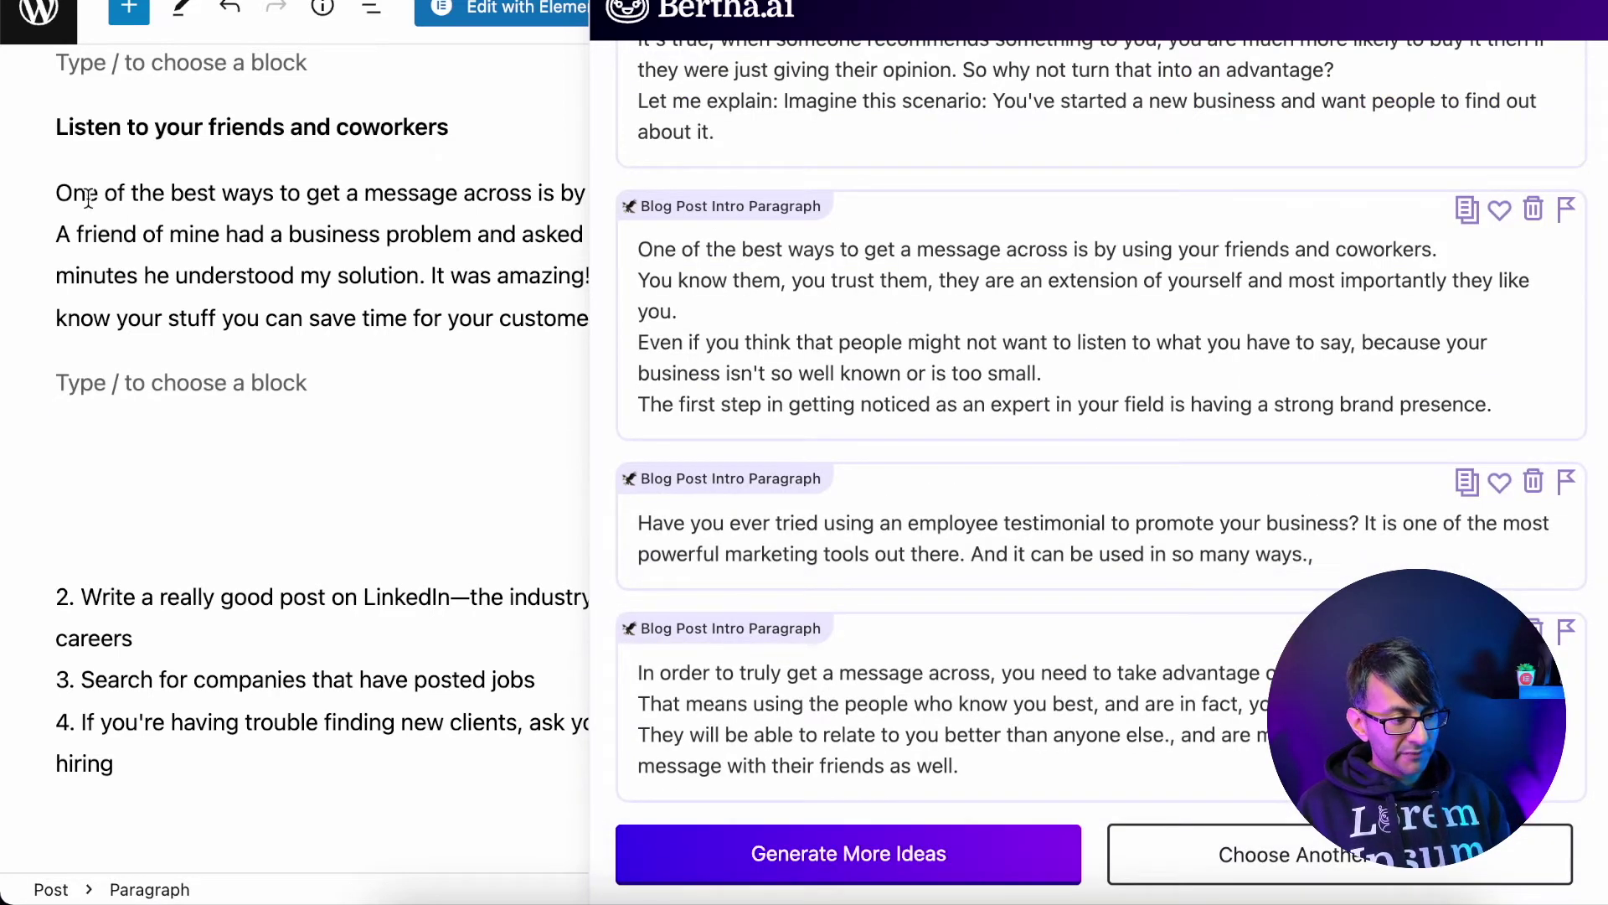
click(1053, 731)
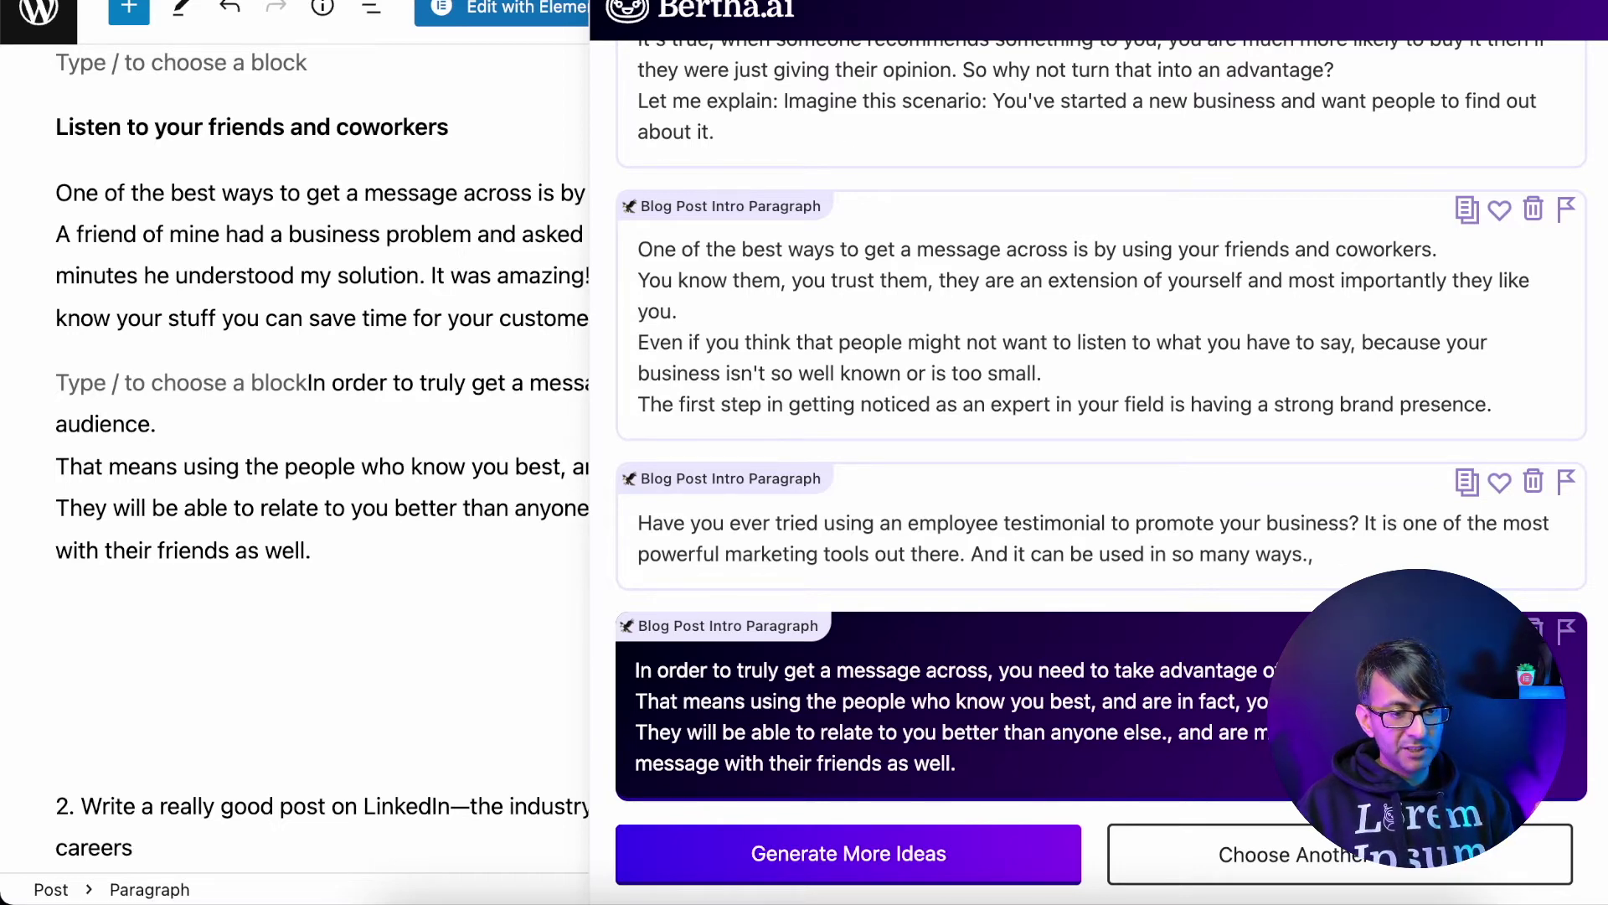
click(1596, 10)
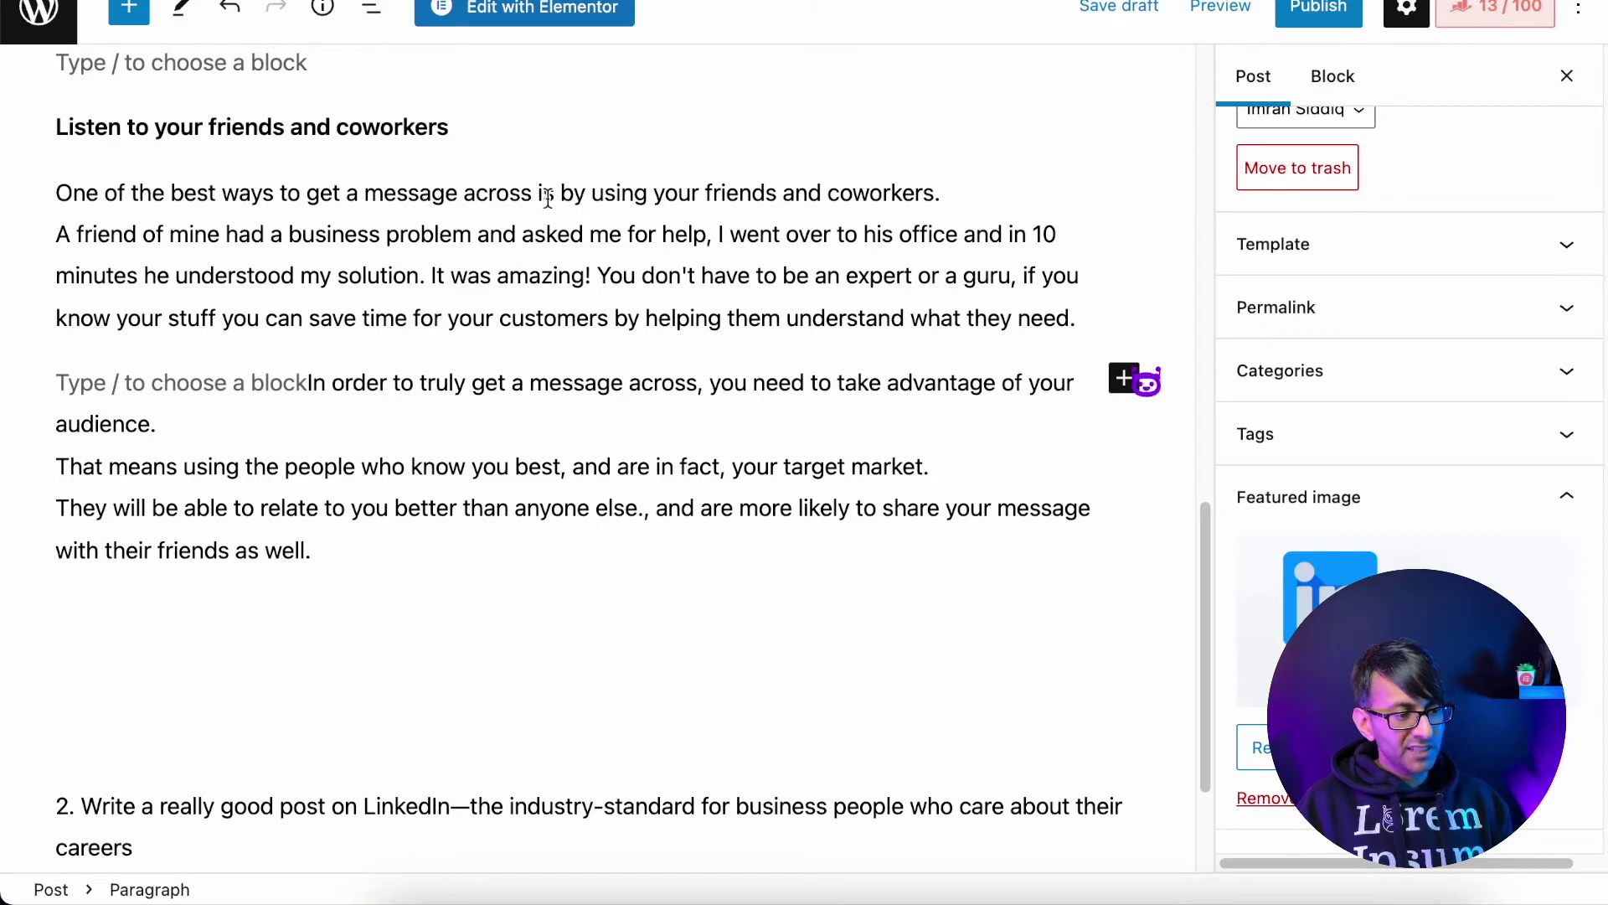
- Join the 'That means' and 'They will be able' lines into one paragraph and remove extra blank lines
drag(959, 194, 37, 209)
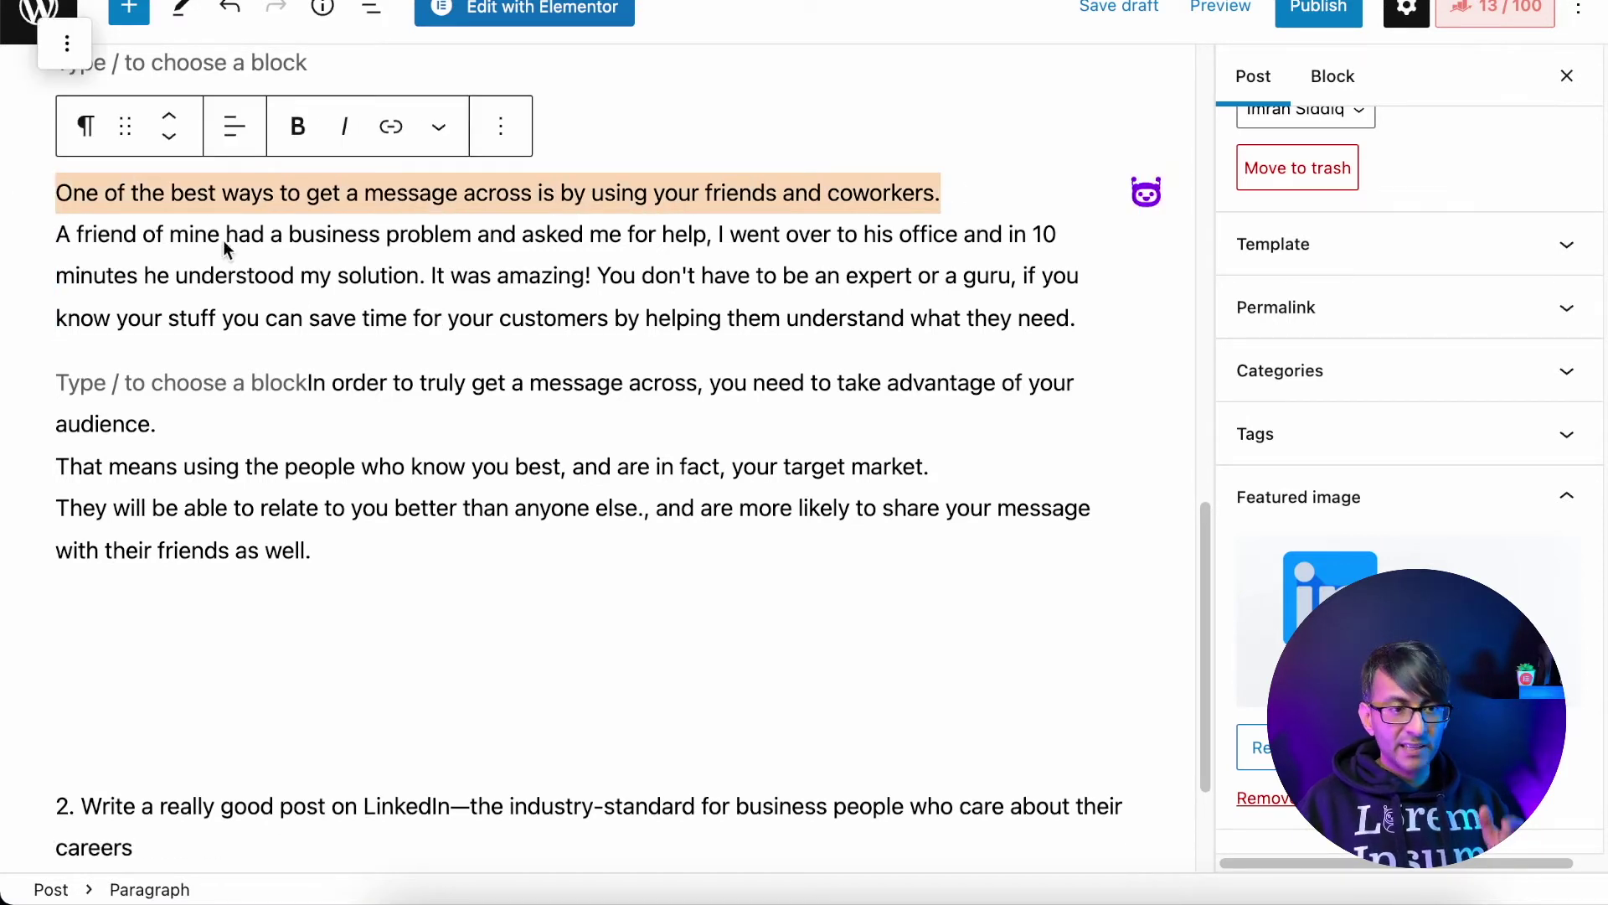
click(422, 554)
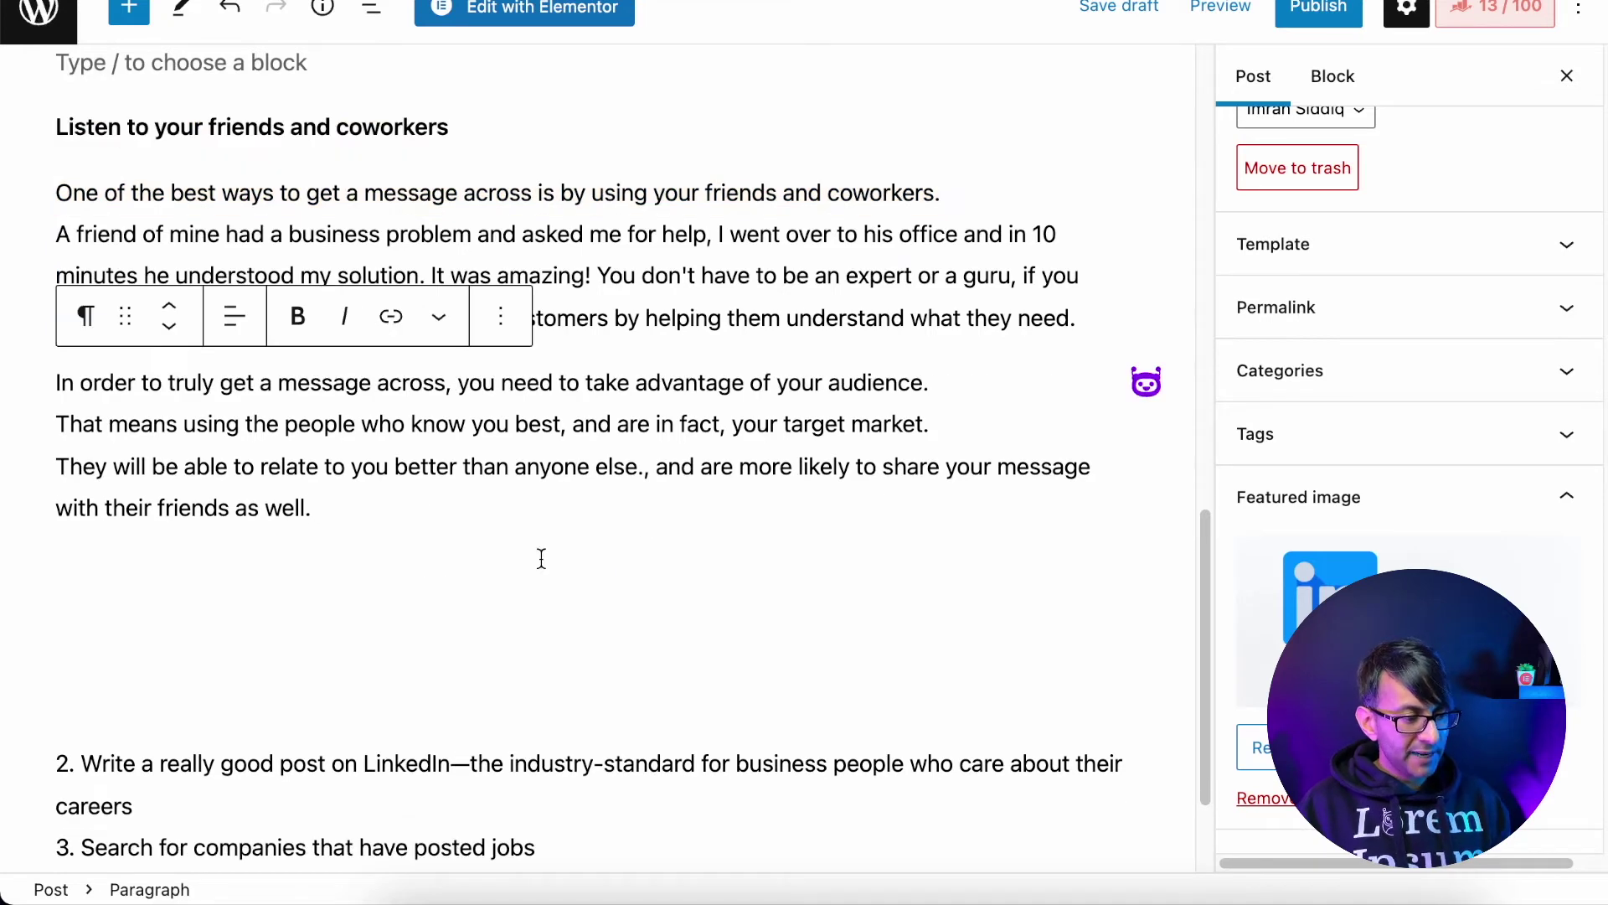
click(944, 384)
key(Delete)
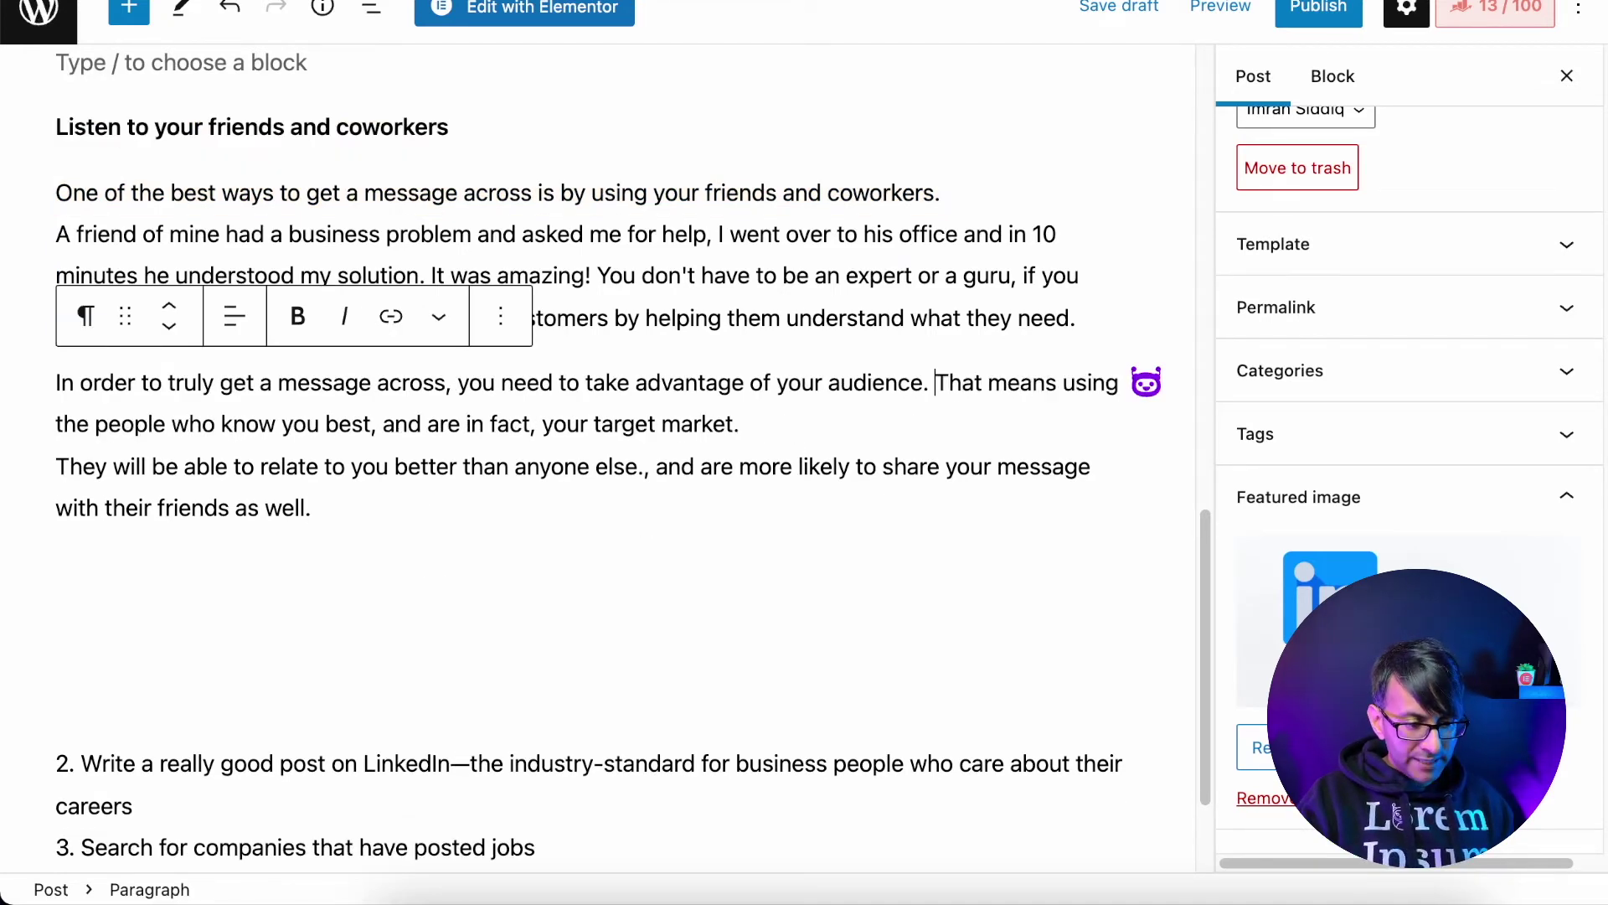
click(891, 421)
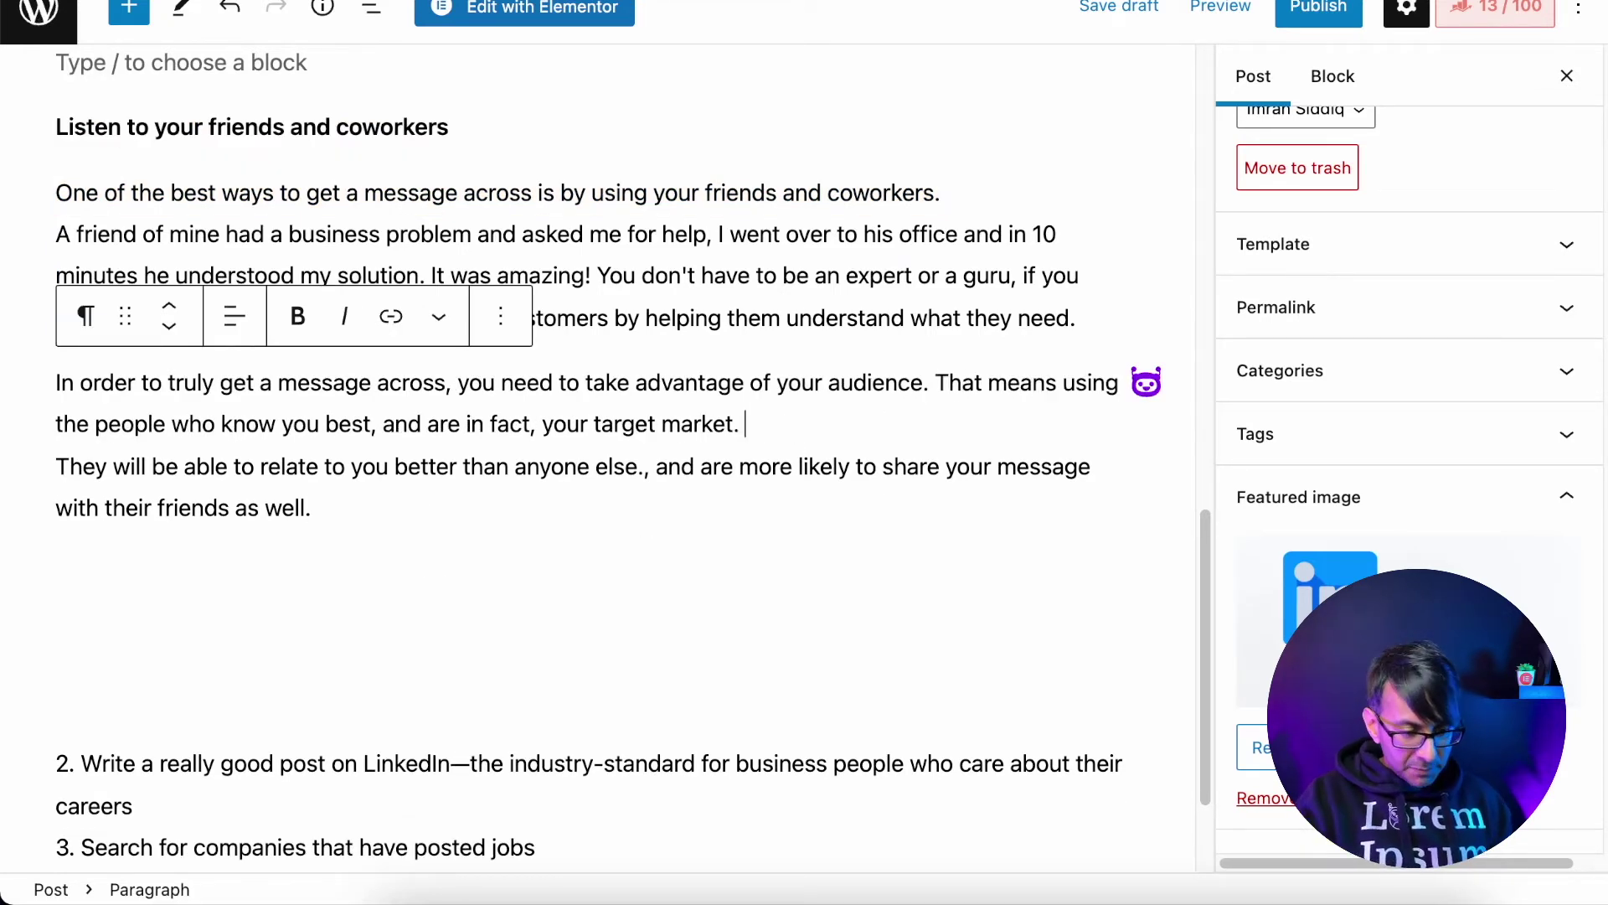
key(Delete)
click(831, 553)
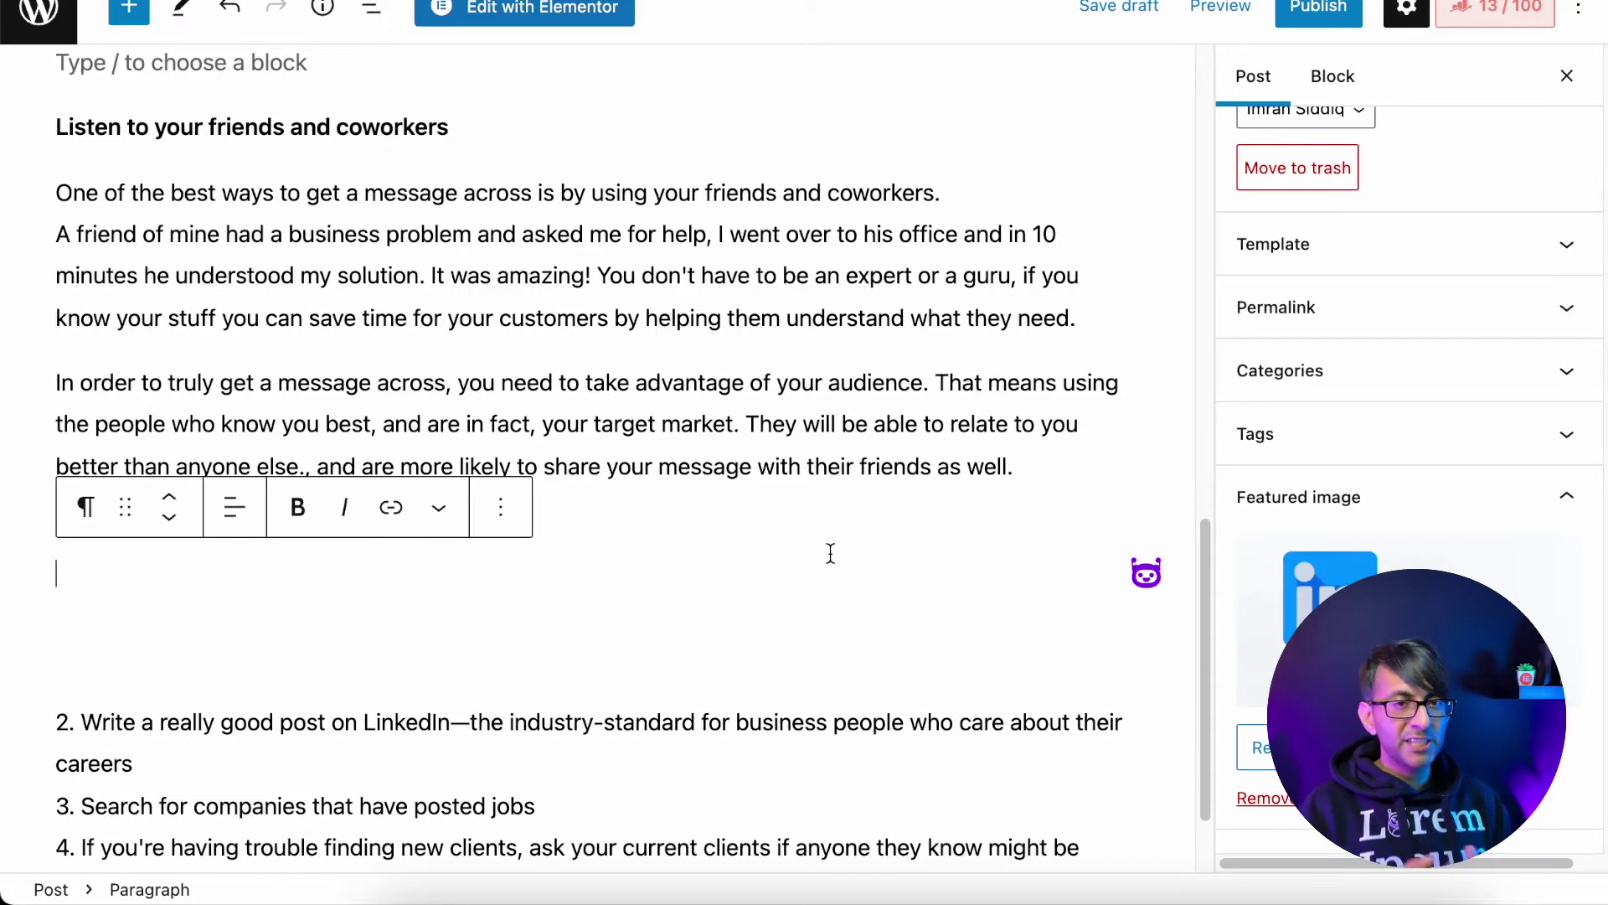
key(Delete)
key(Delete)
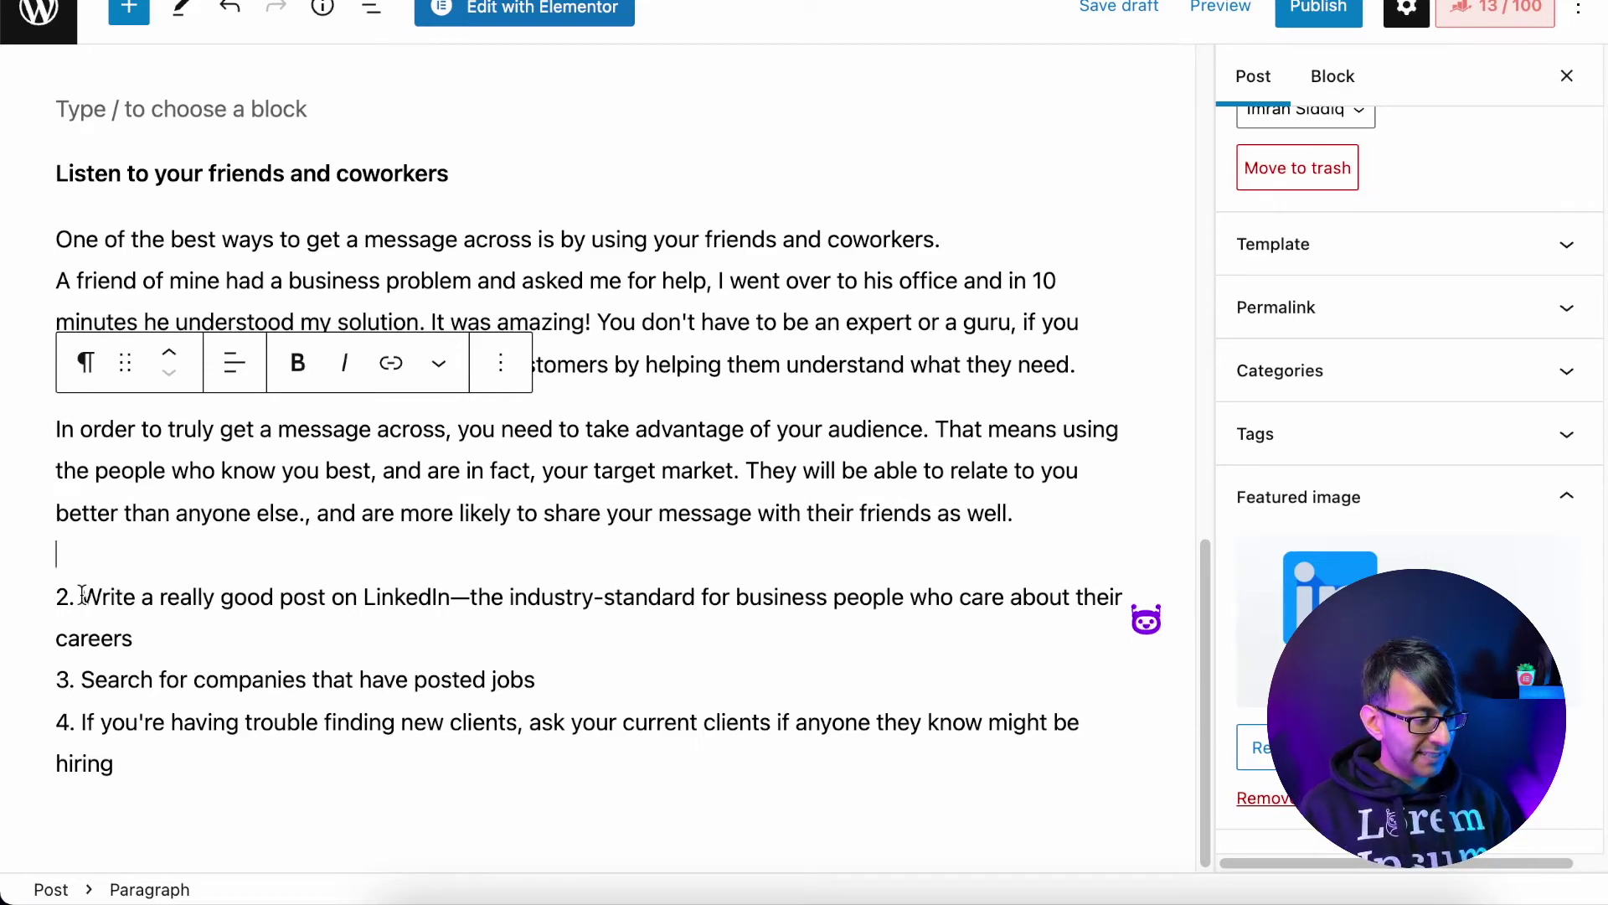
- Strip the '2.' numbering from 'Write a really good post on LinkedIn', leaving an empty paragraph below
key(ctrl+z)
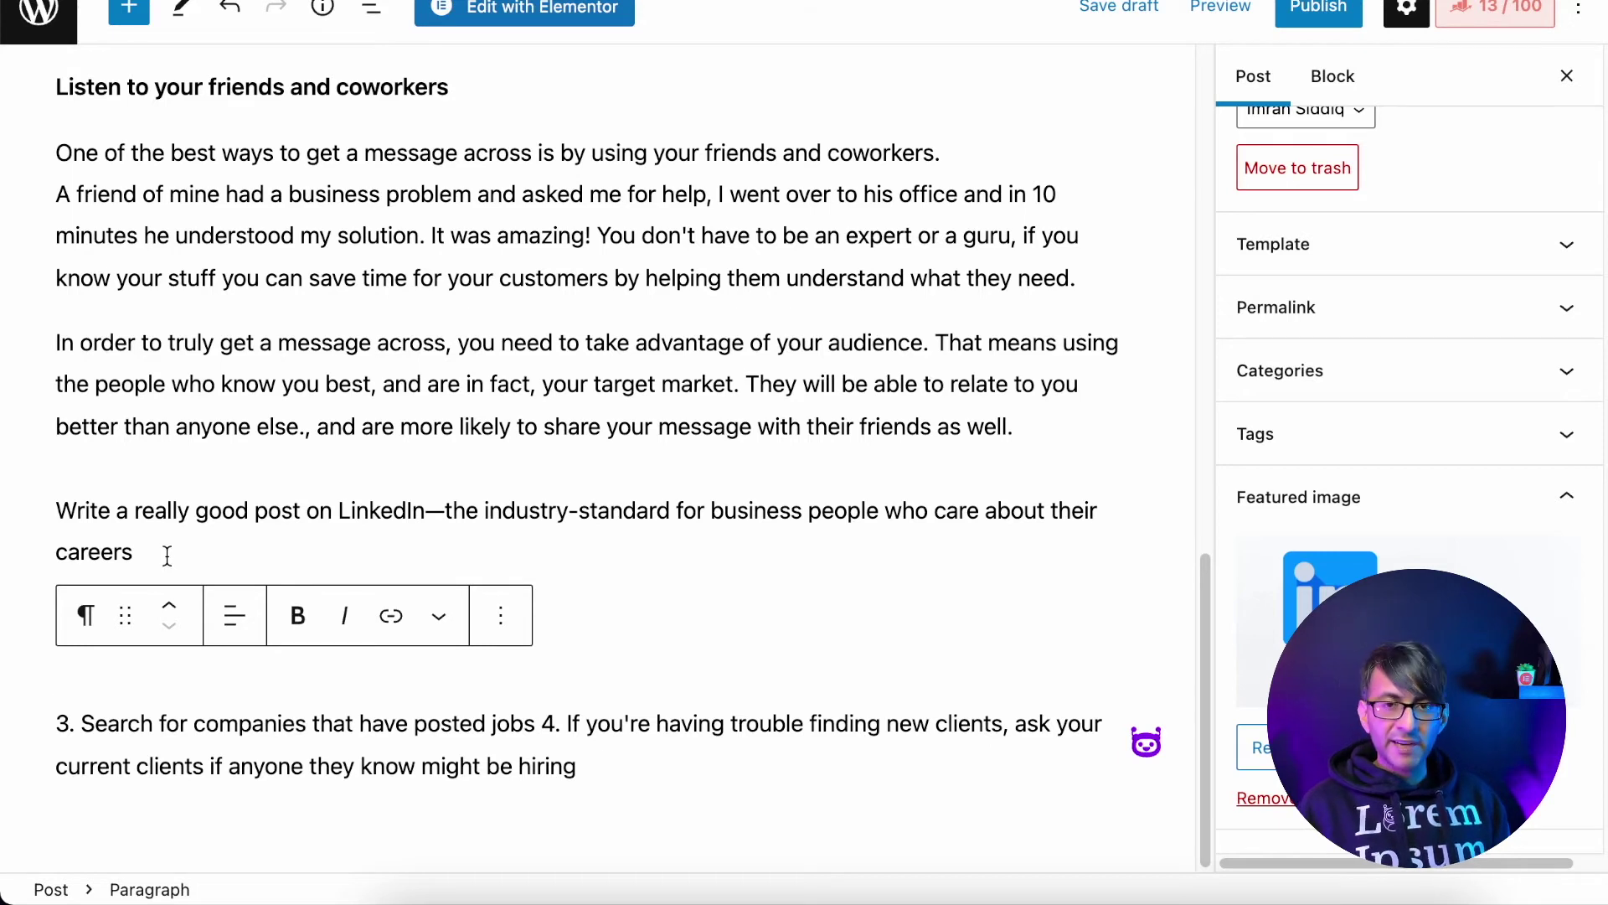
drag(424, 512, 62, 513)
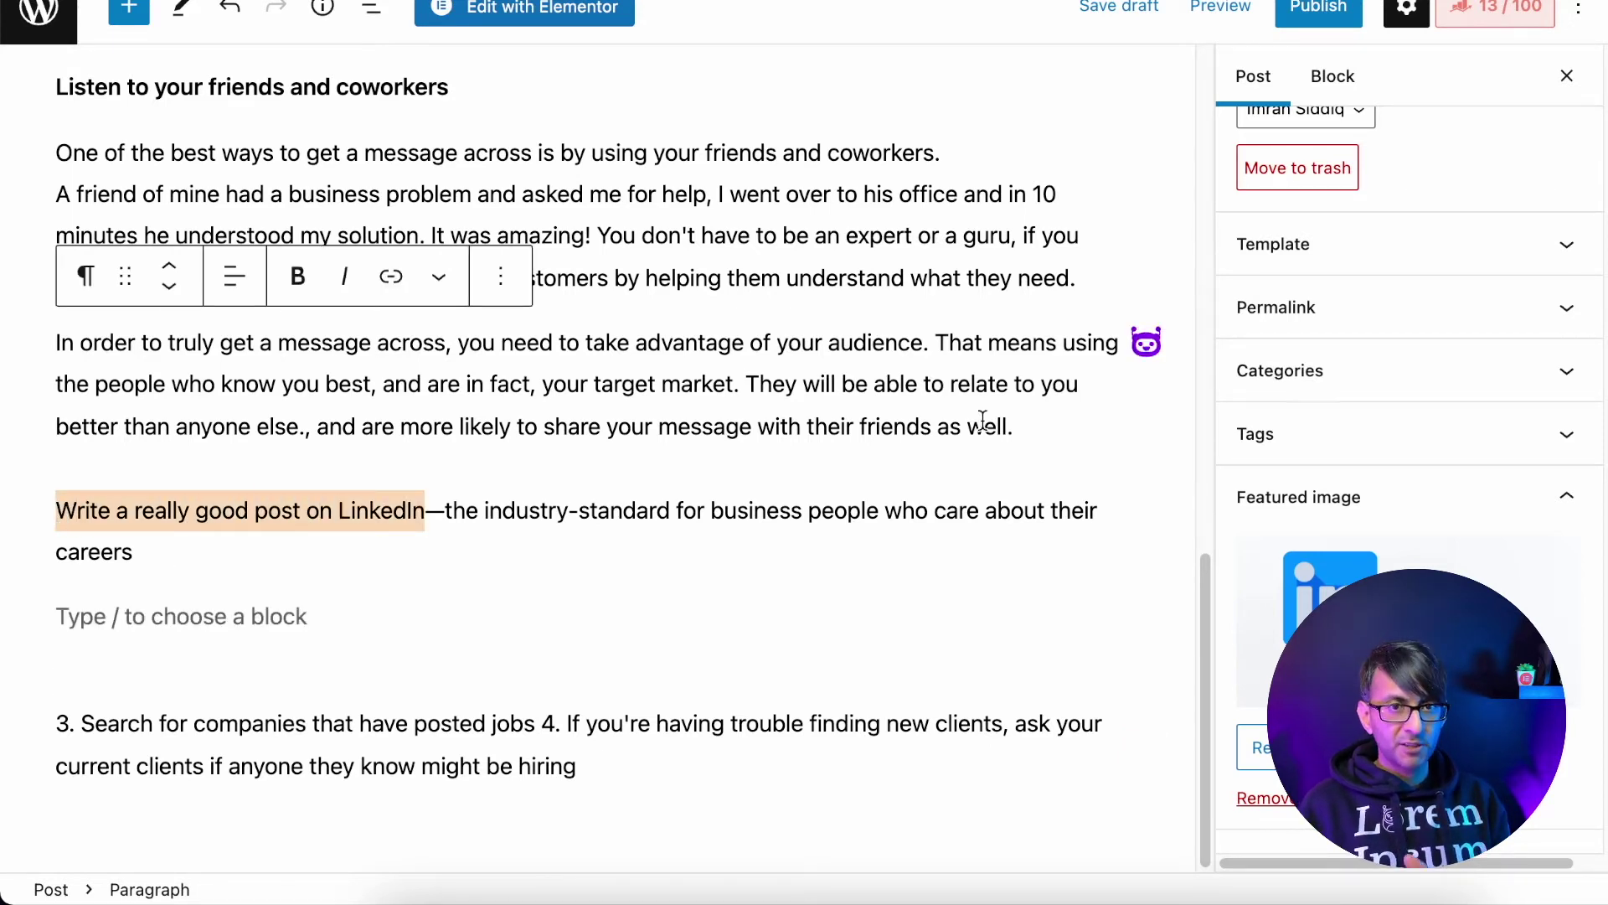
click(283, 616)
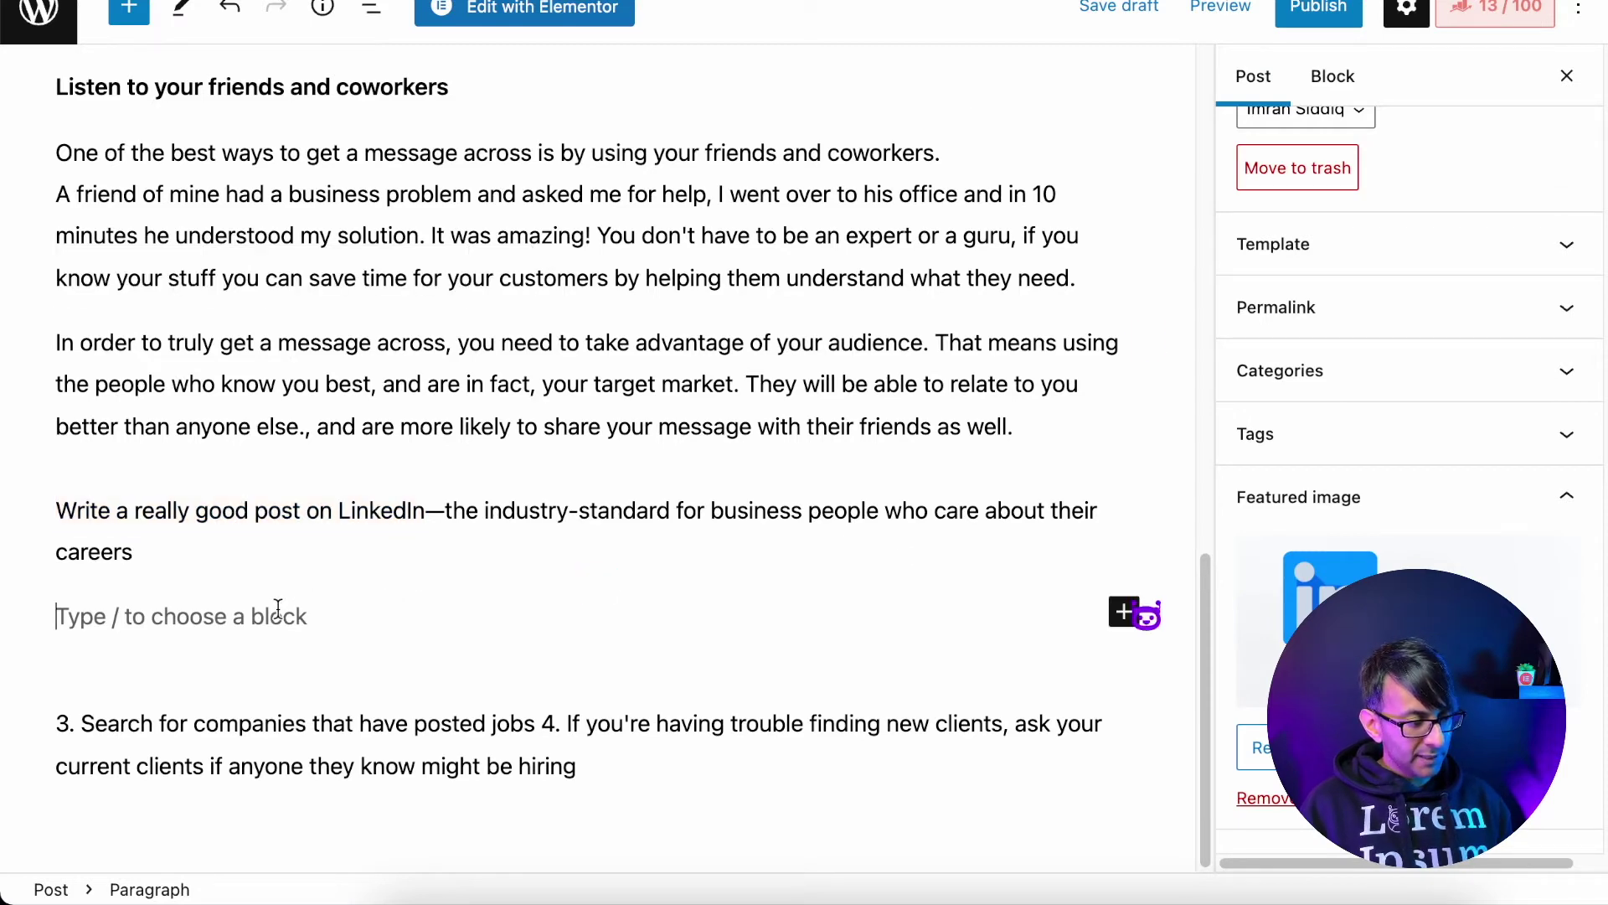
- Generate Bertha intro paragraphs for the pasted LinkedIn phrase and insert the second one
click(1146, 615)
scroll(783, 215, up, 6)
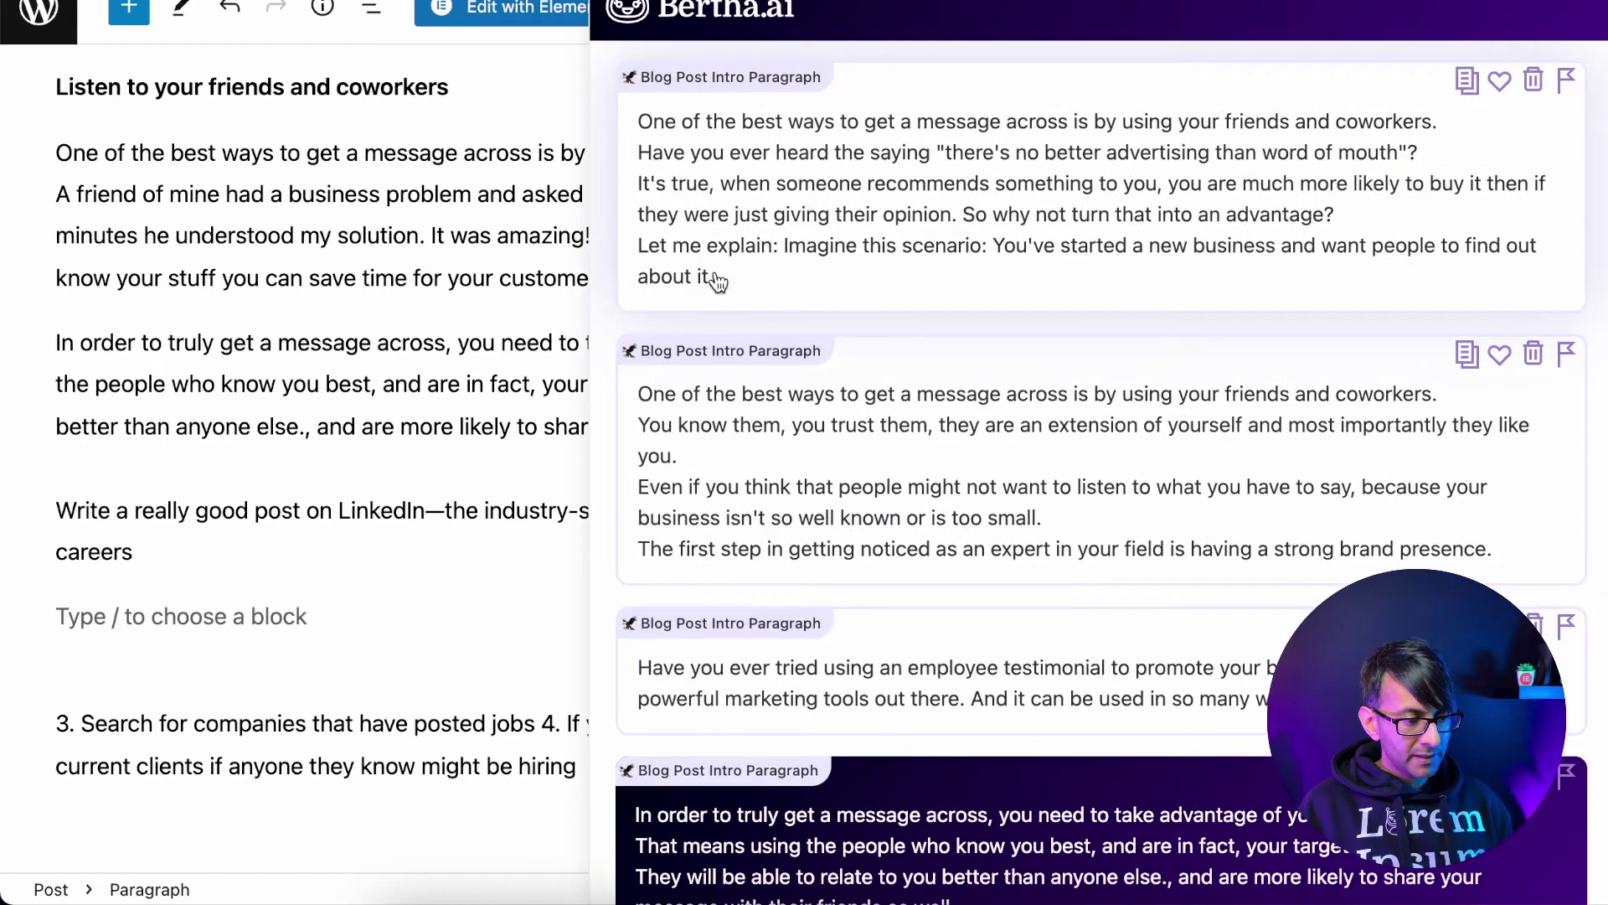
click(630, 84)
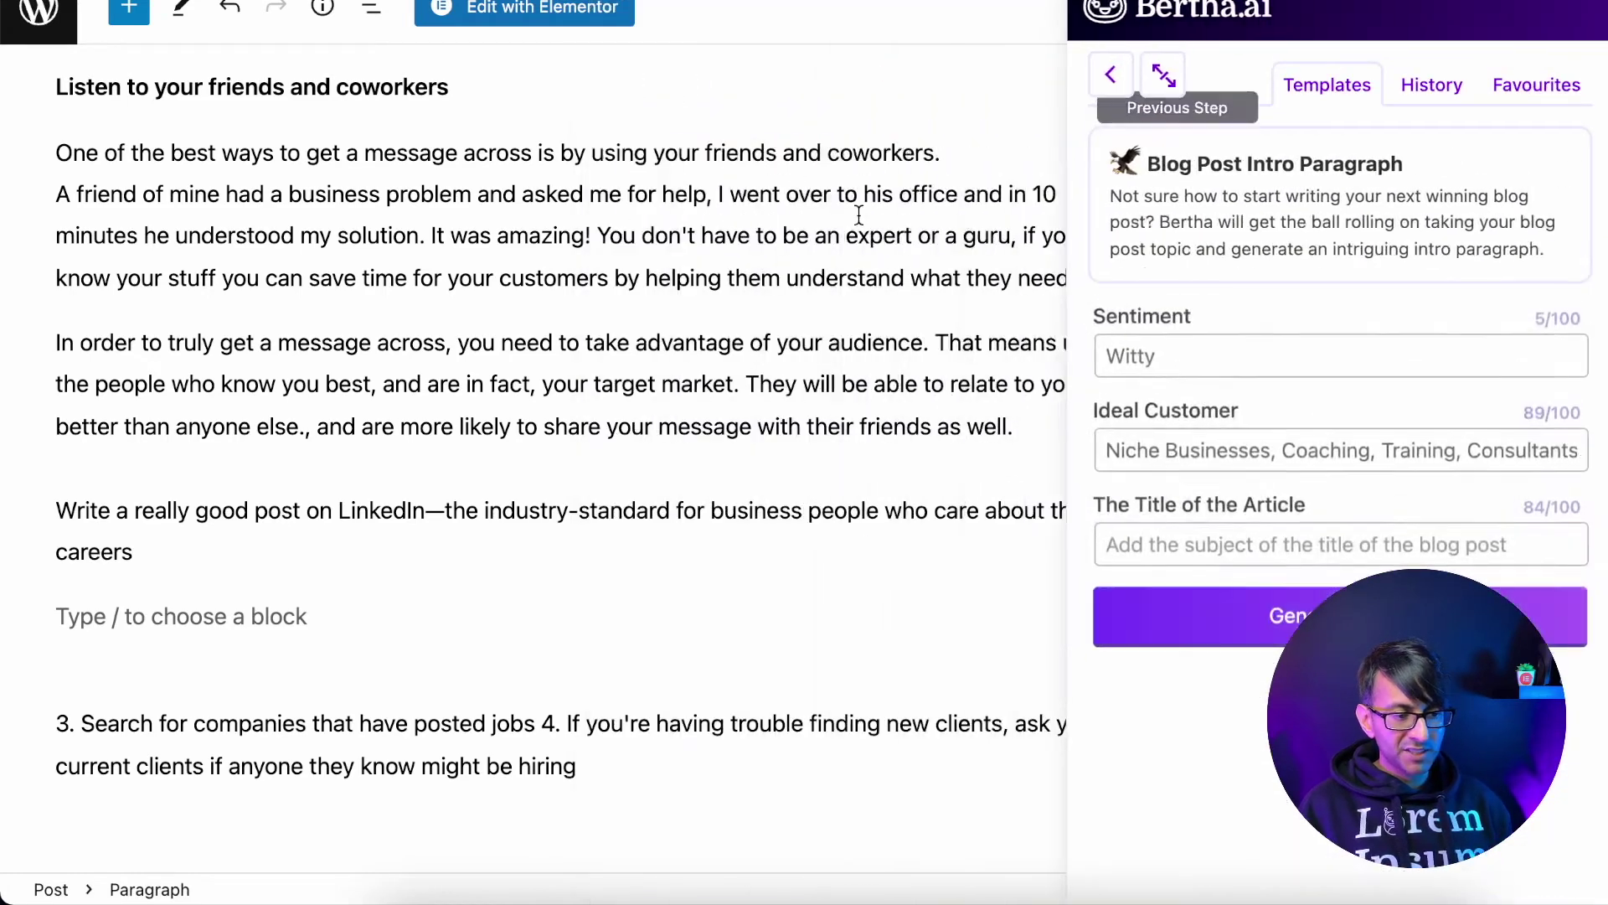
click(1336, 587)
key(ctrl+v)
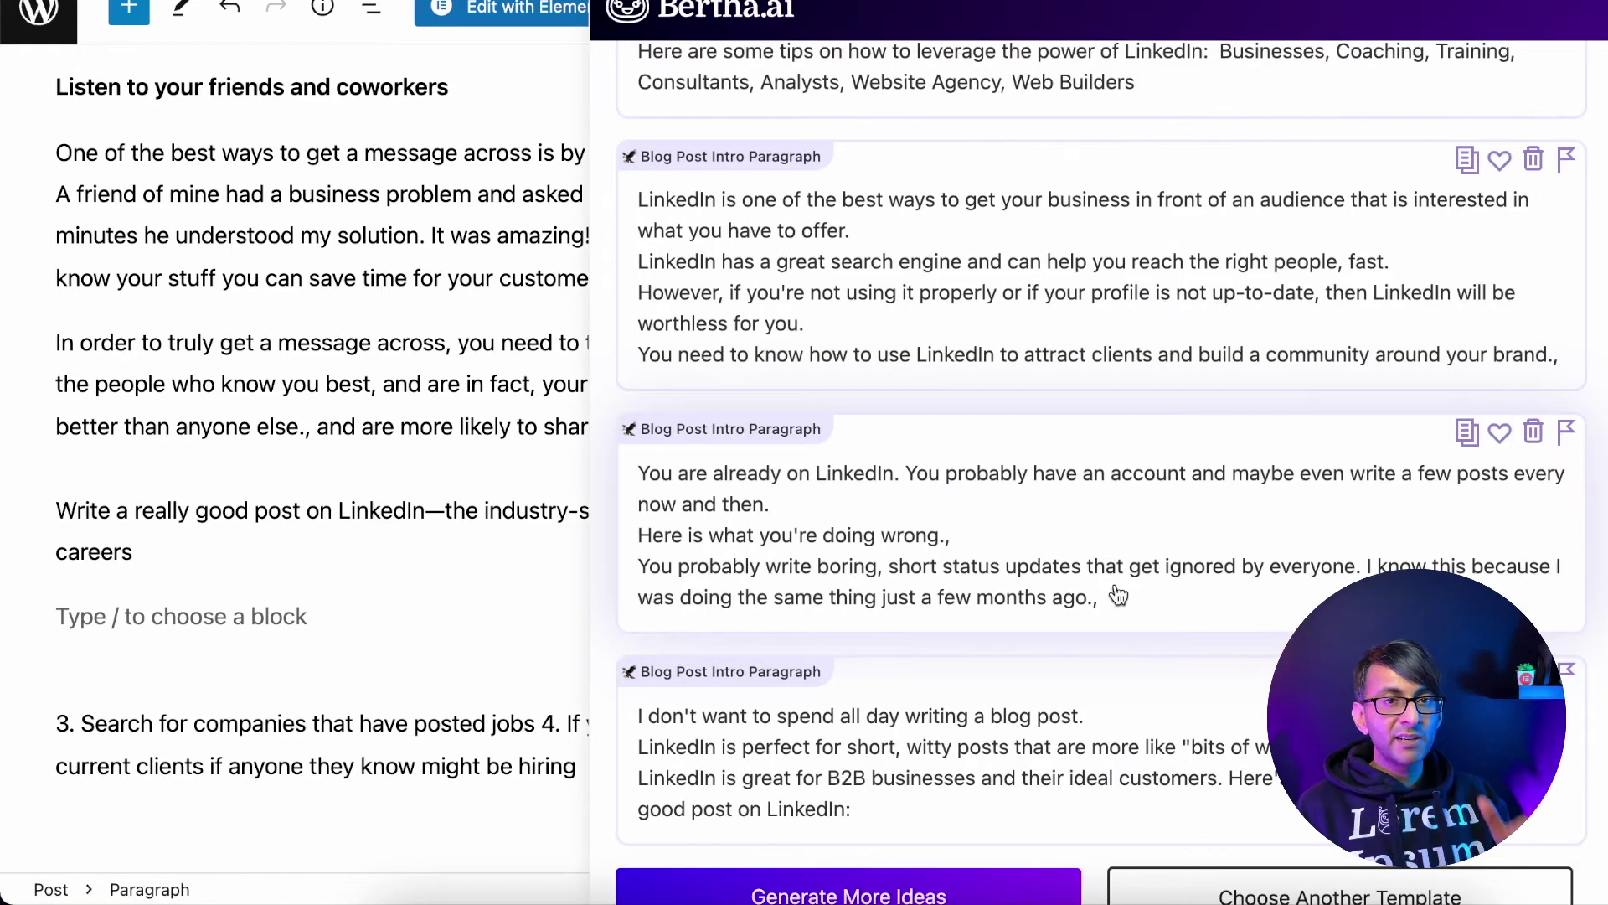
scroll(1119, 595, down, 1)
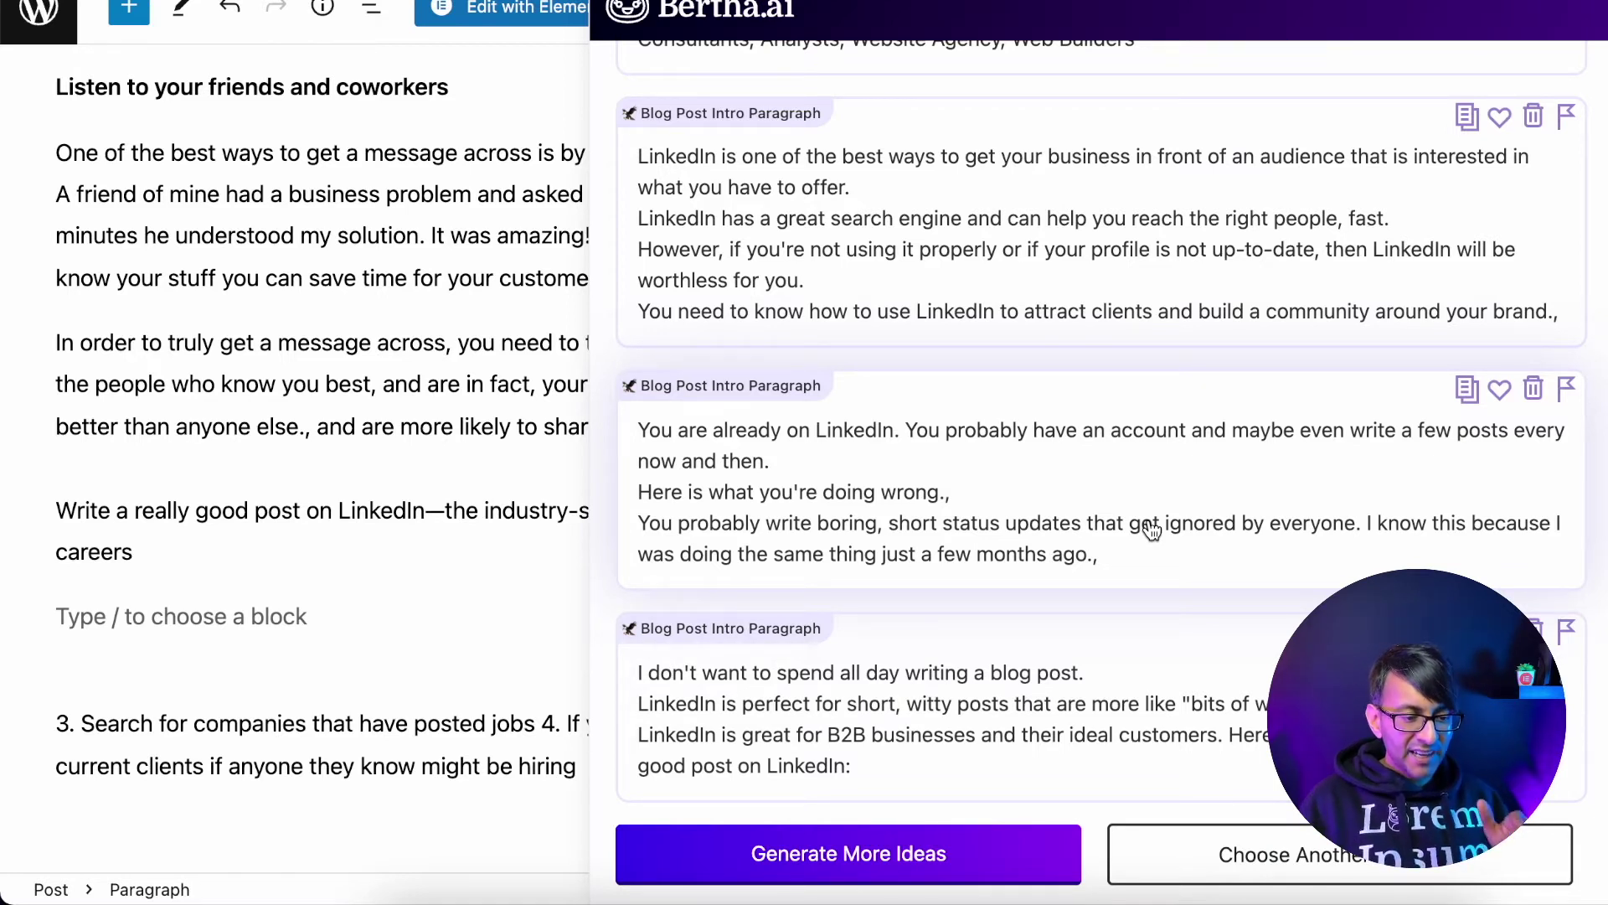
click(1123, 570)
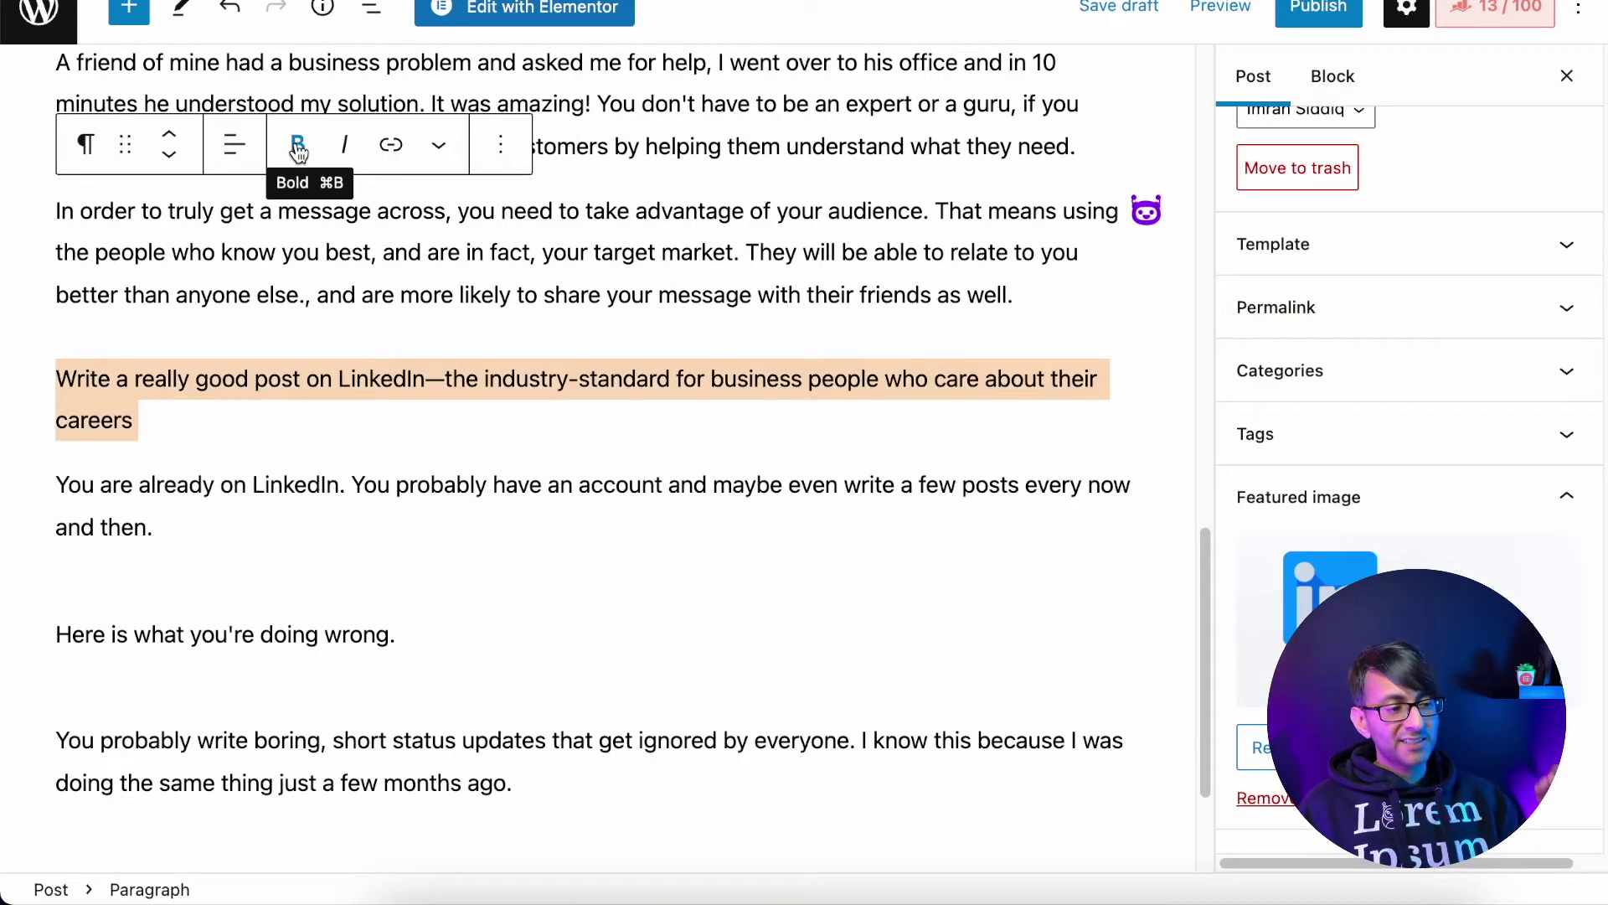
- Bold the LinkedIn line and select the empty paragraph below the boring status updates sentence
click(297, 149)
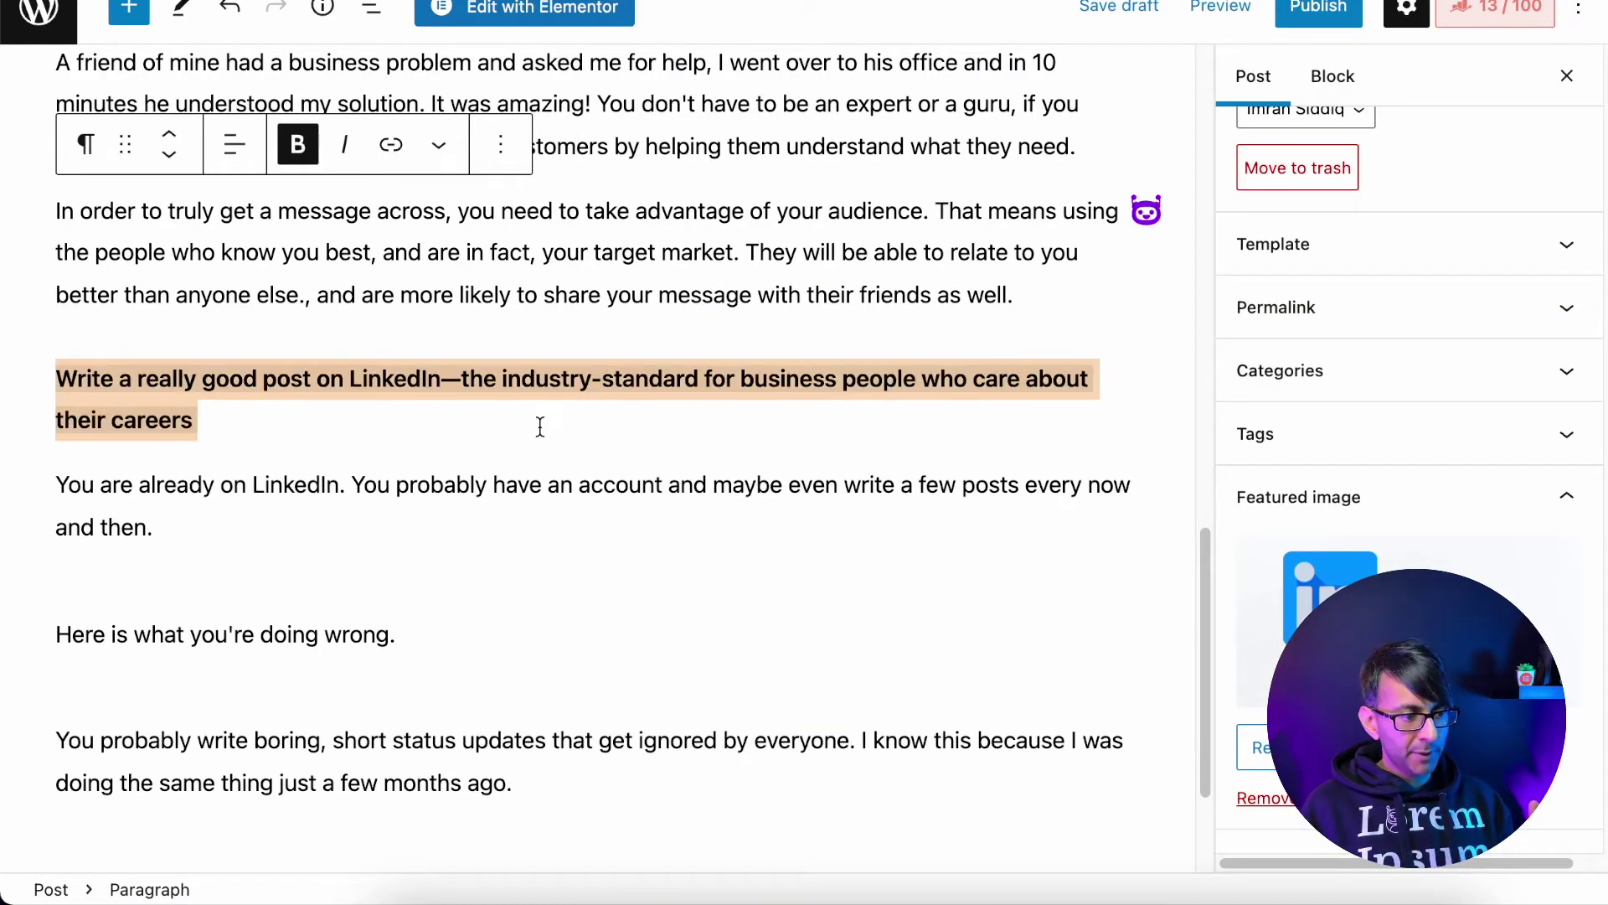
click(449, 423)
scroll(438, 586, down, 3)
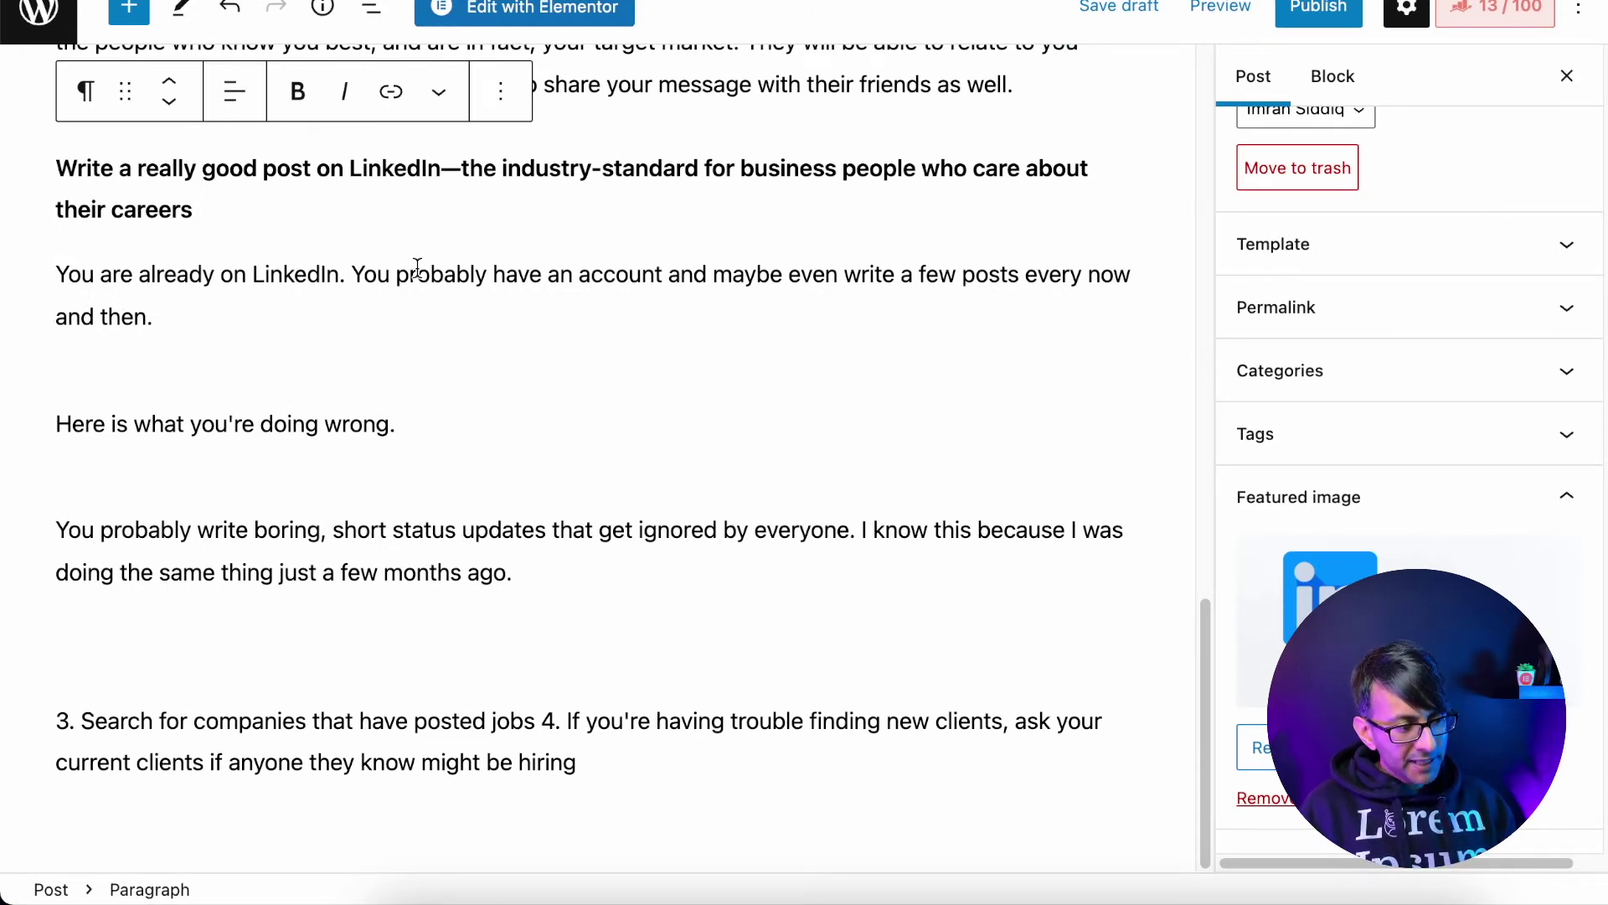
drag(57, 529, 851, 537)
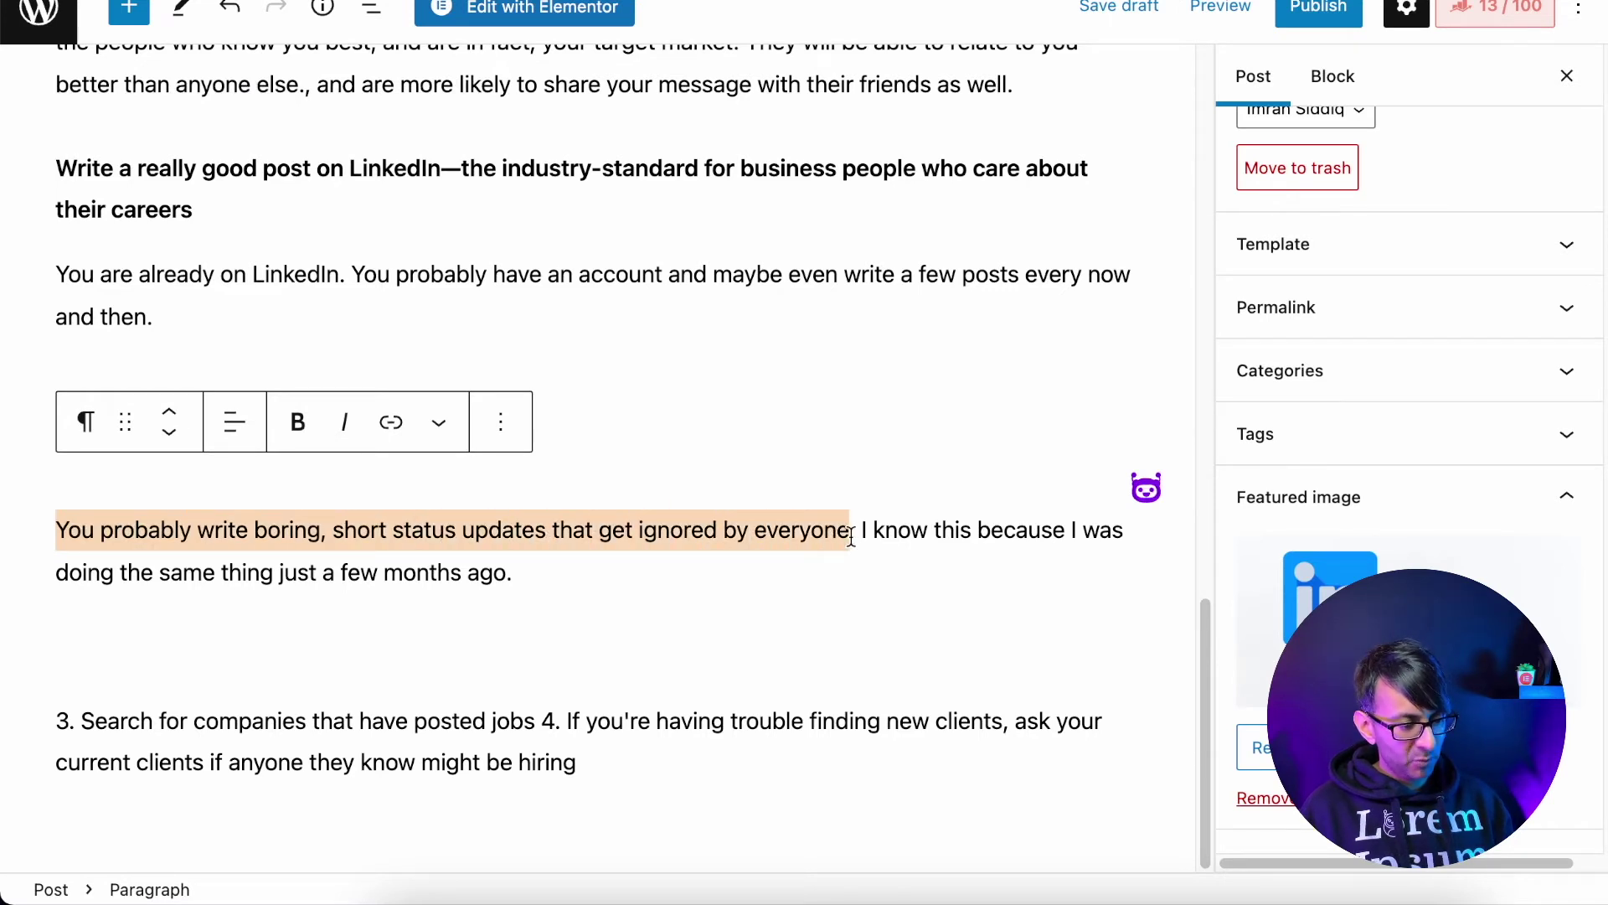
click(479, 624)
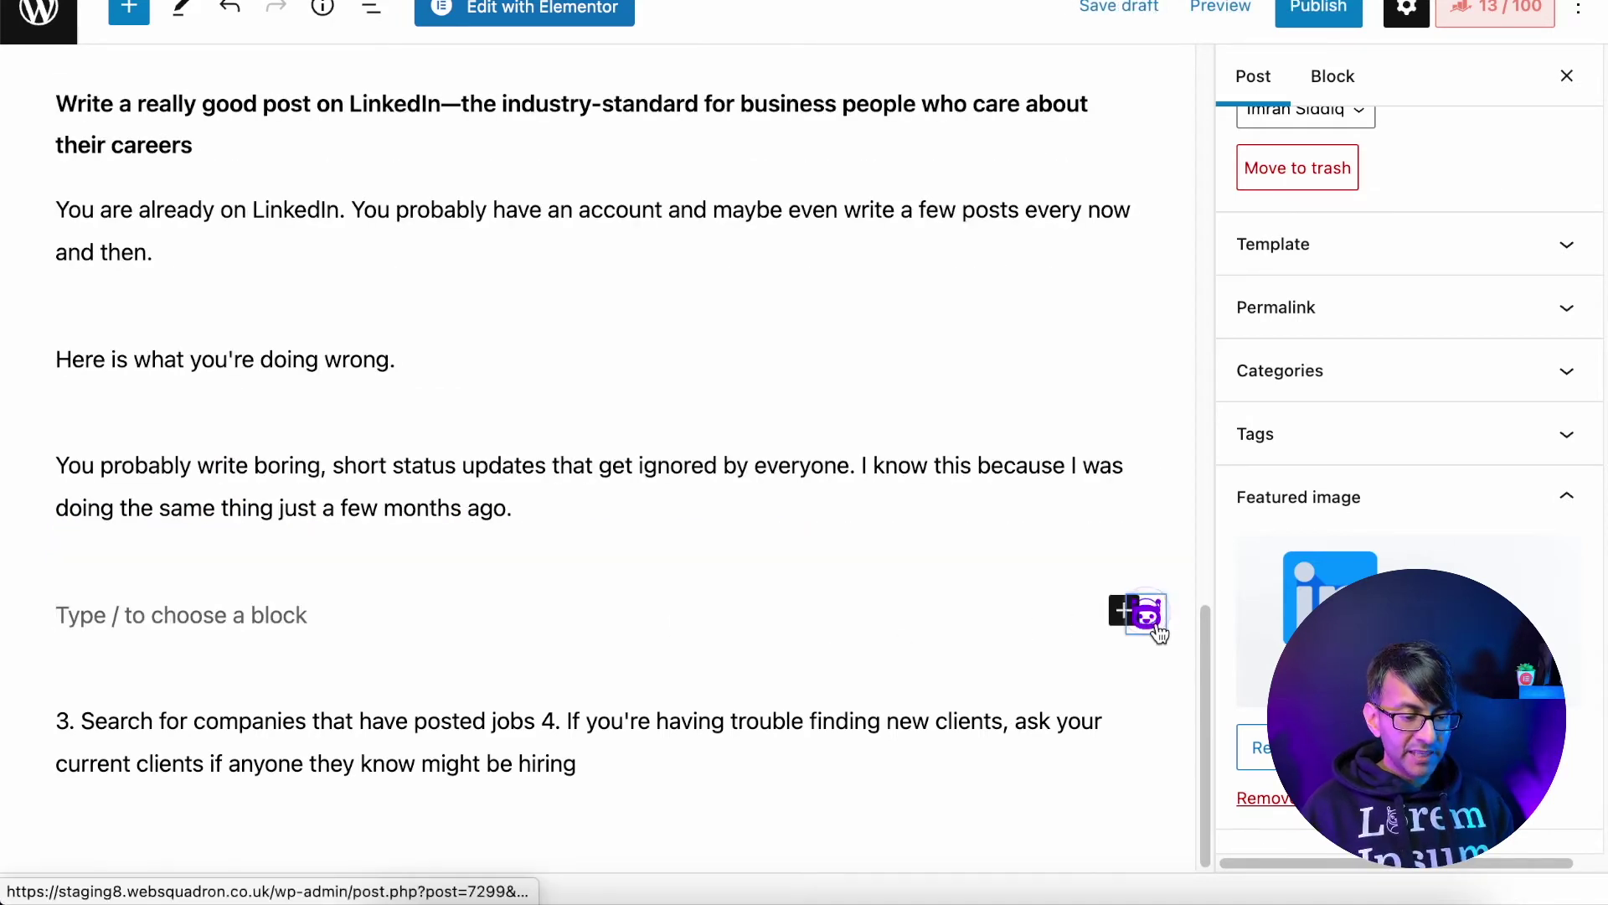
- Insert Bertha's 'People love a good status update' intro idea into the post
click(1146, 620)
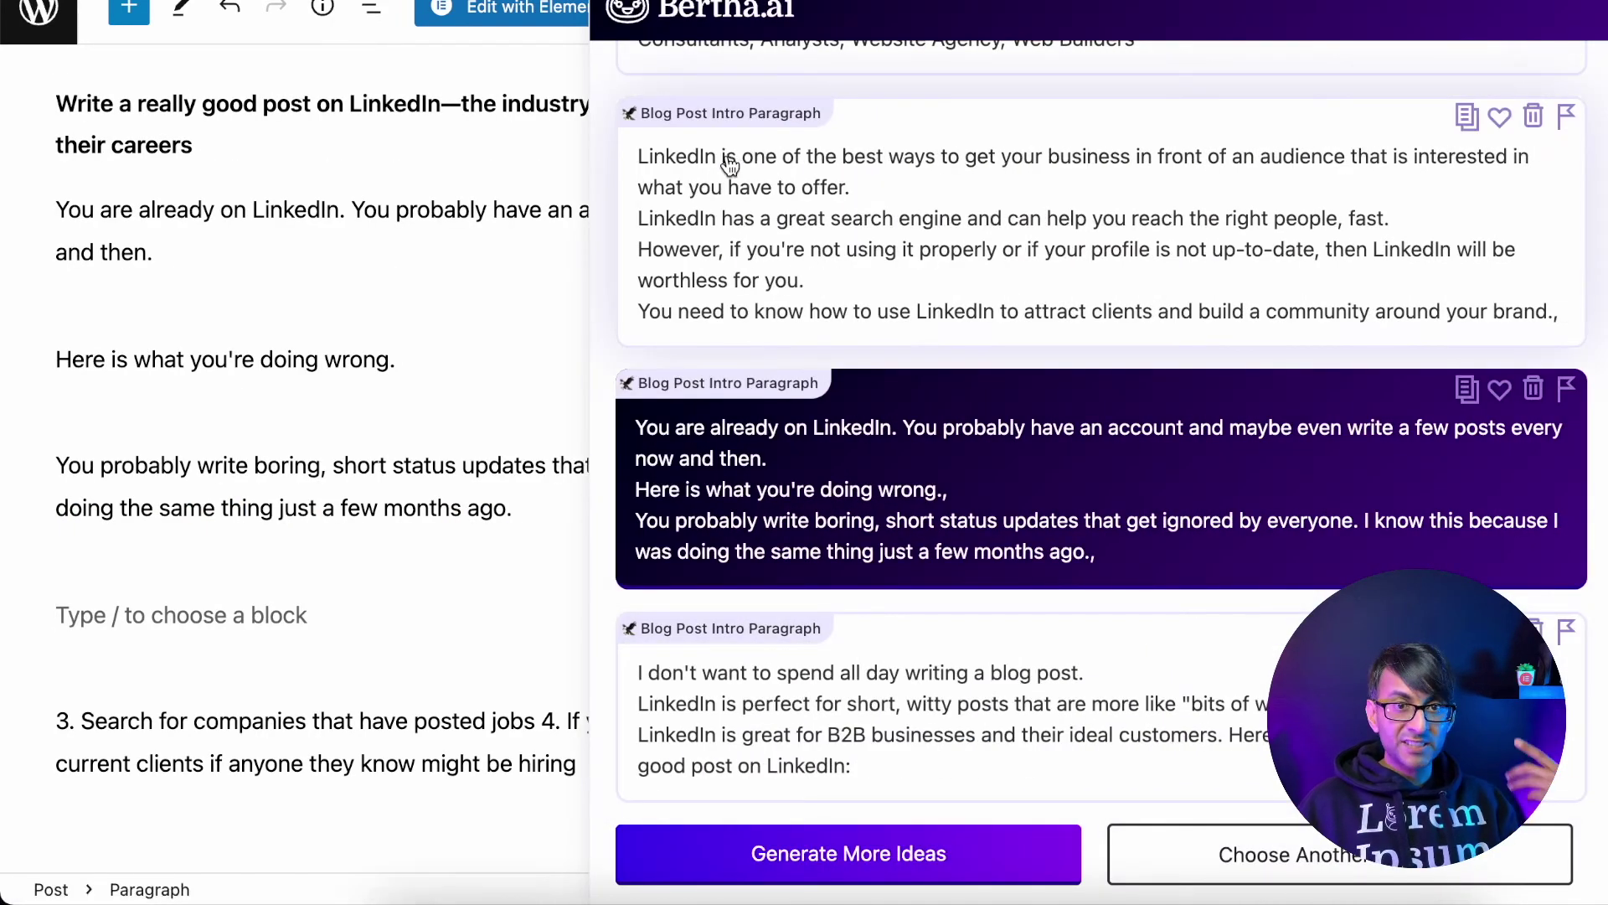
scroll(805, 276, up, 1)
scroll(804, 276, up, 6)
click(632, 72)
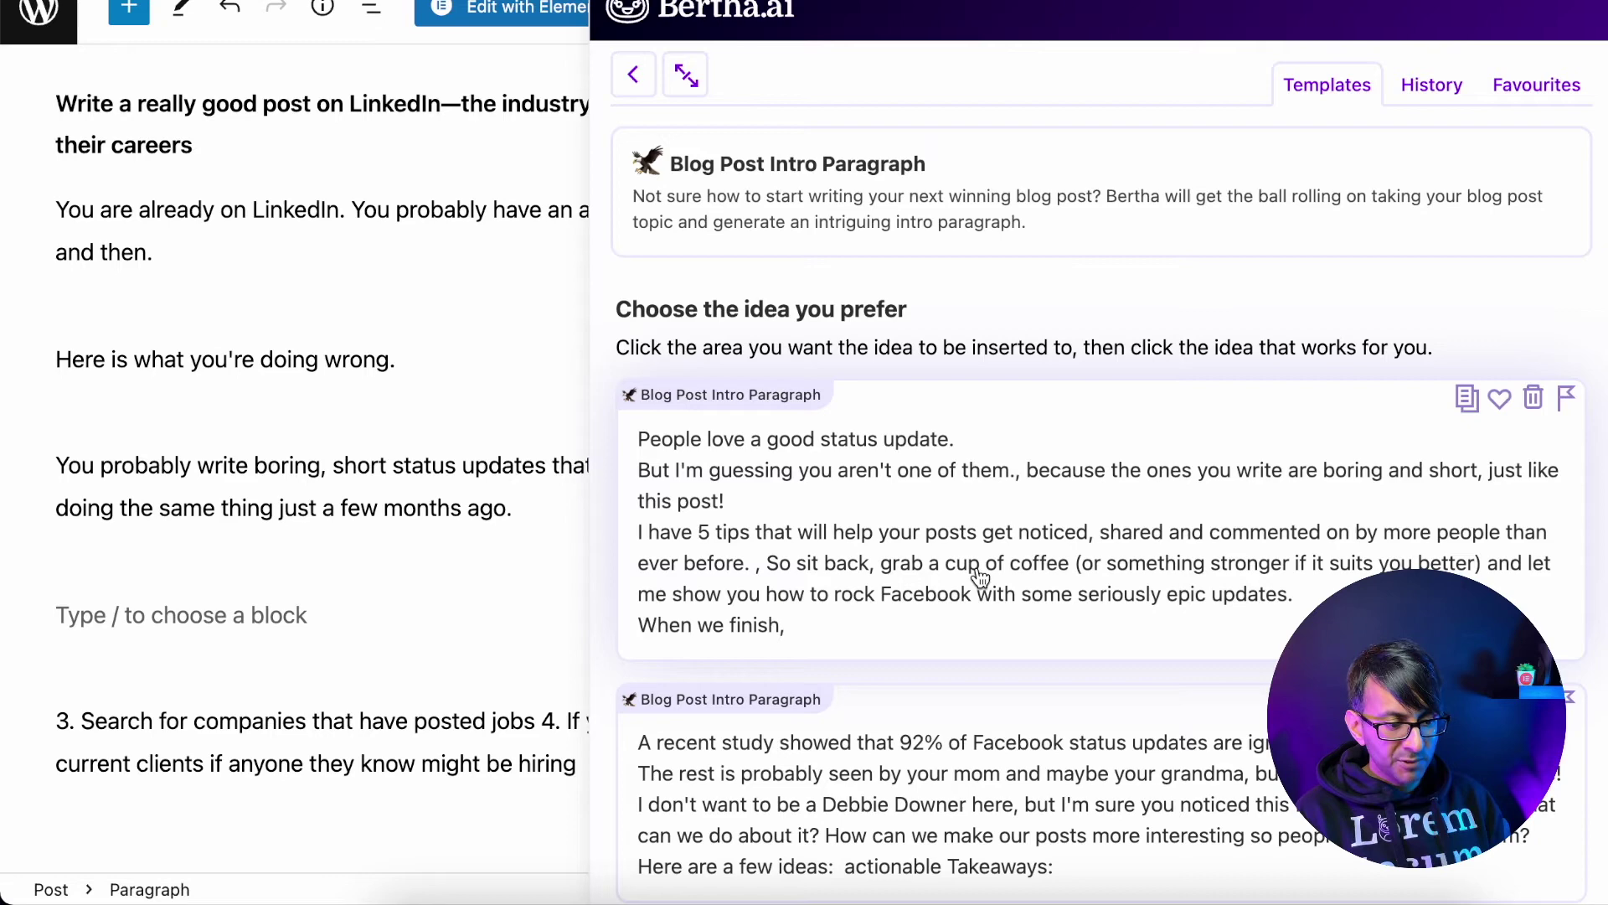
click(979, 576)
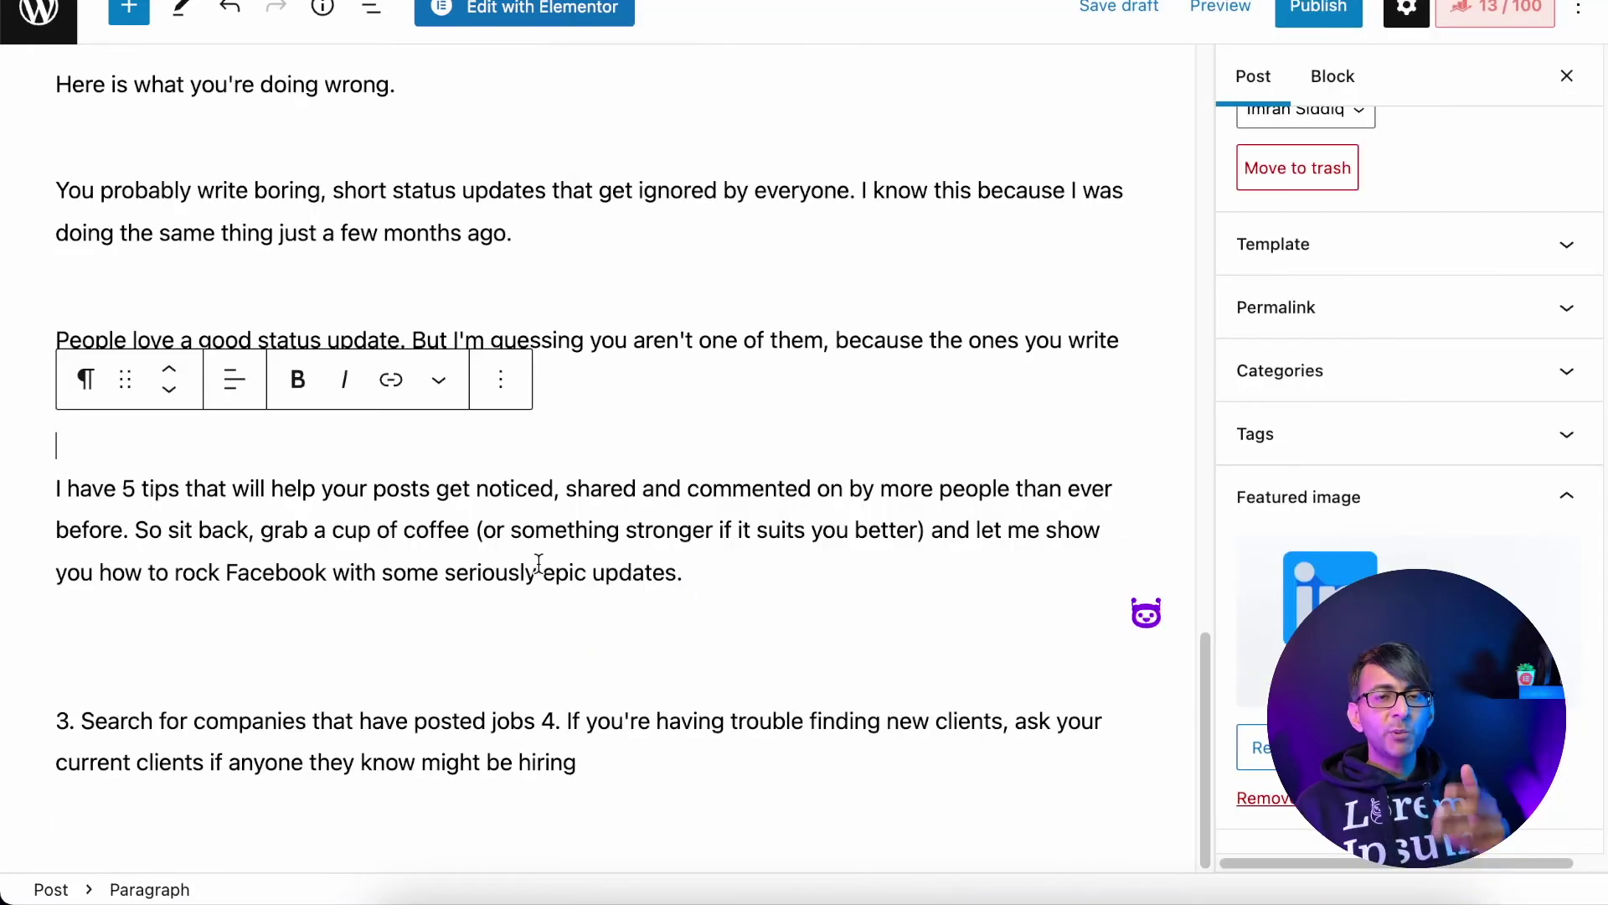
- Replace the word 'Facebook' with 'LinkedIn' in the inserted paragraph
double_click(262, 565)
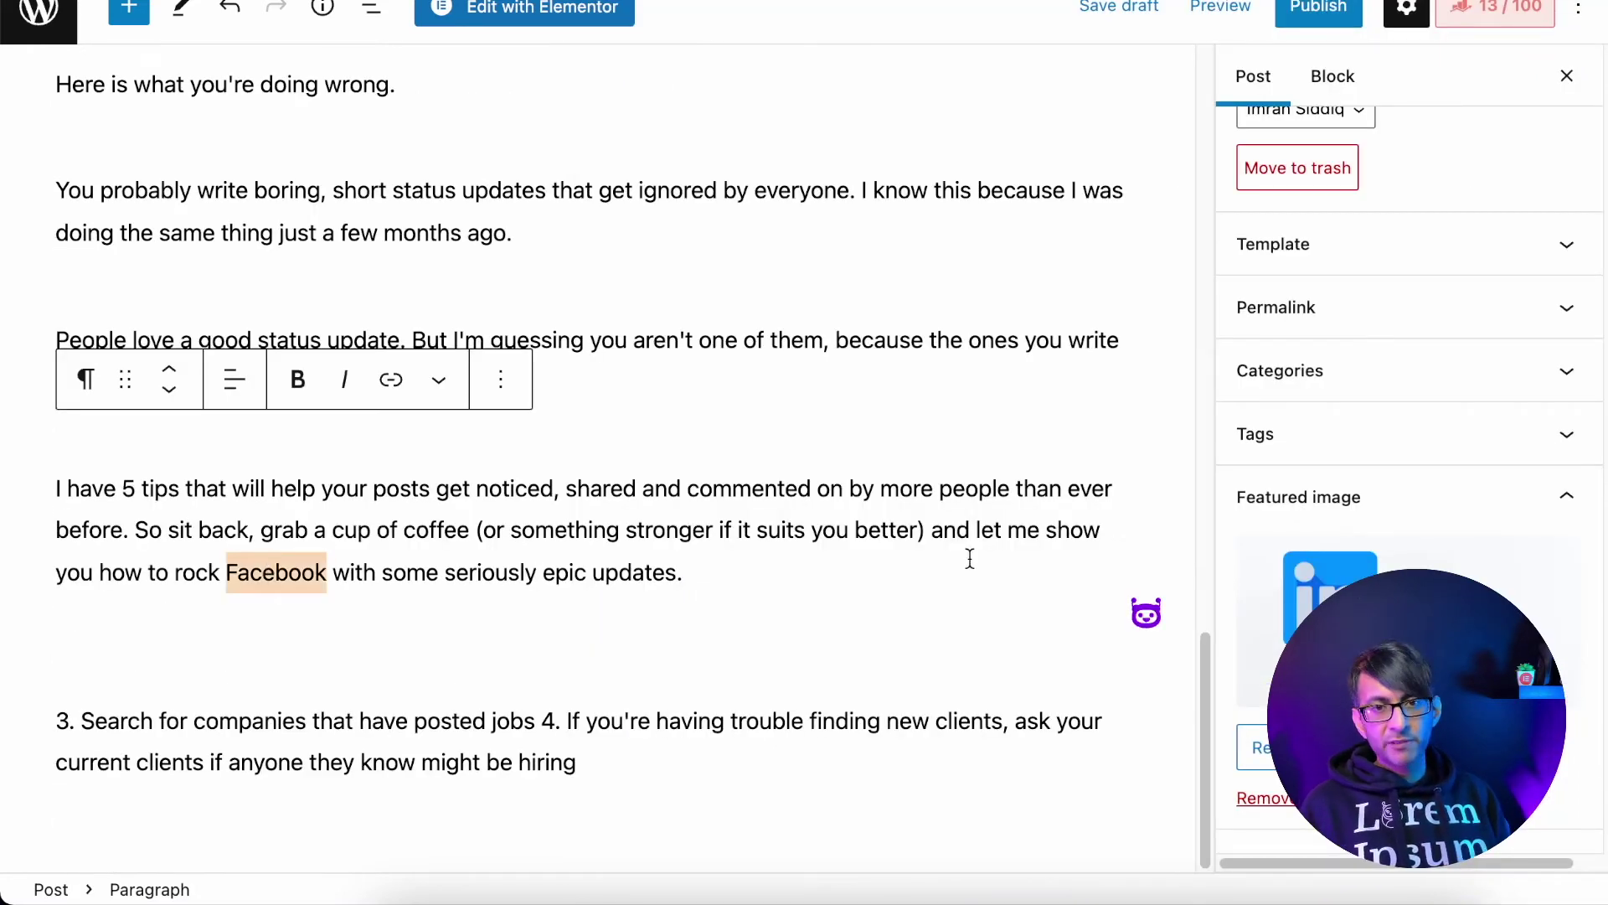
text(LinkedIN)
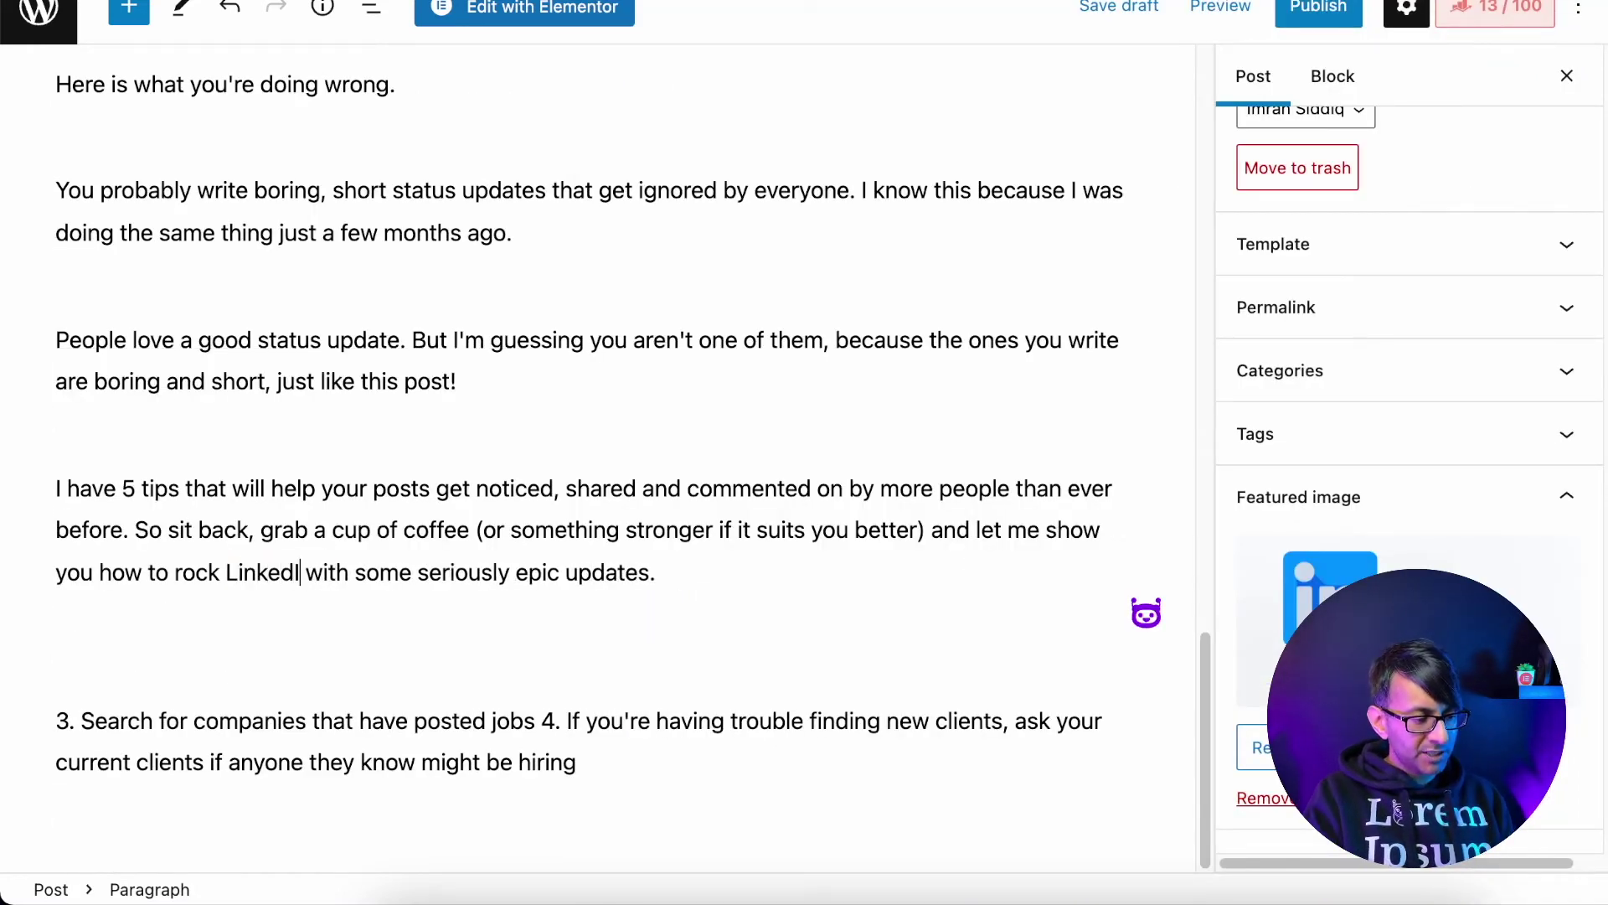
key(BackSpace)
text(n)
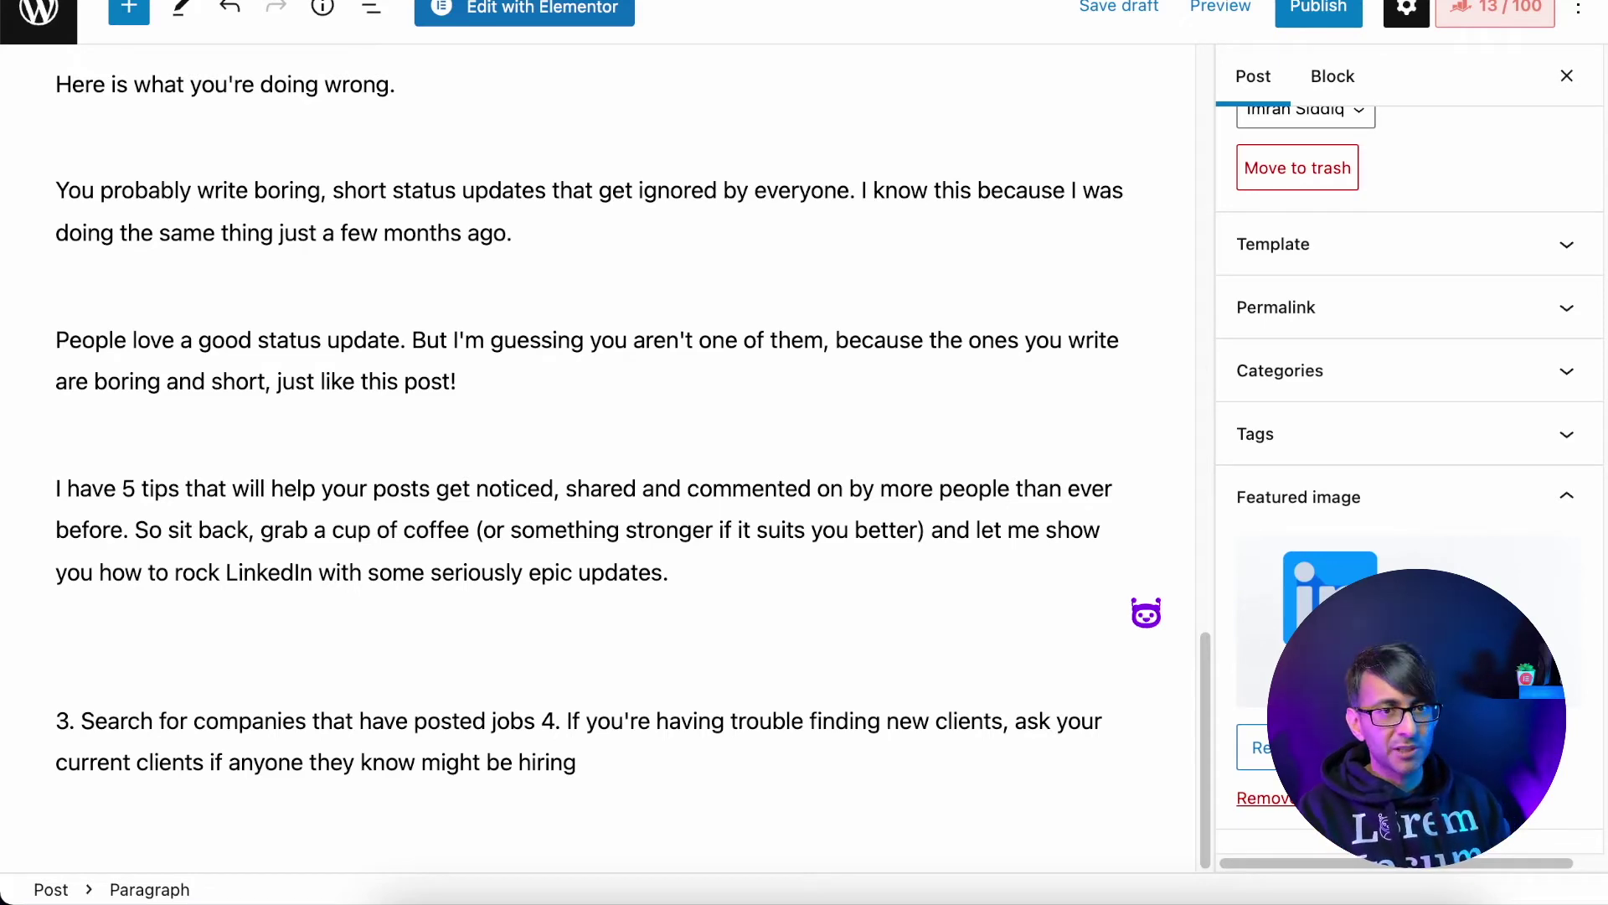
- Select the 5 tips phrase, then add an Image block below the paragraph
scroll(867, 461, up, 15)
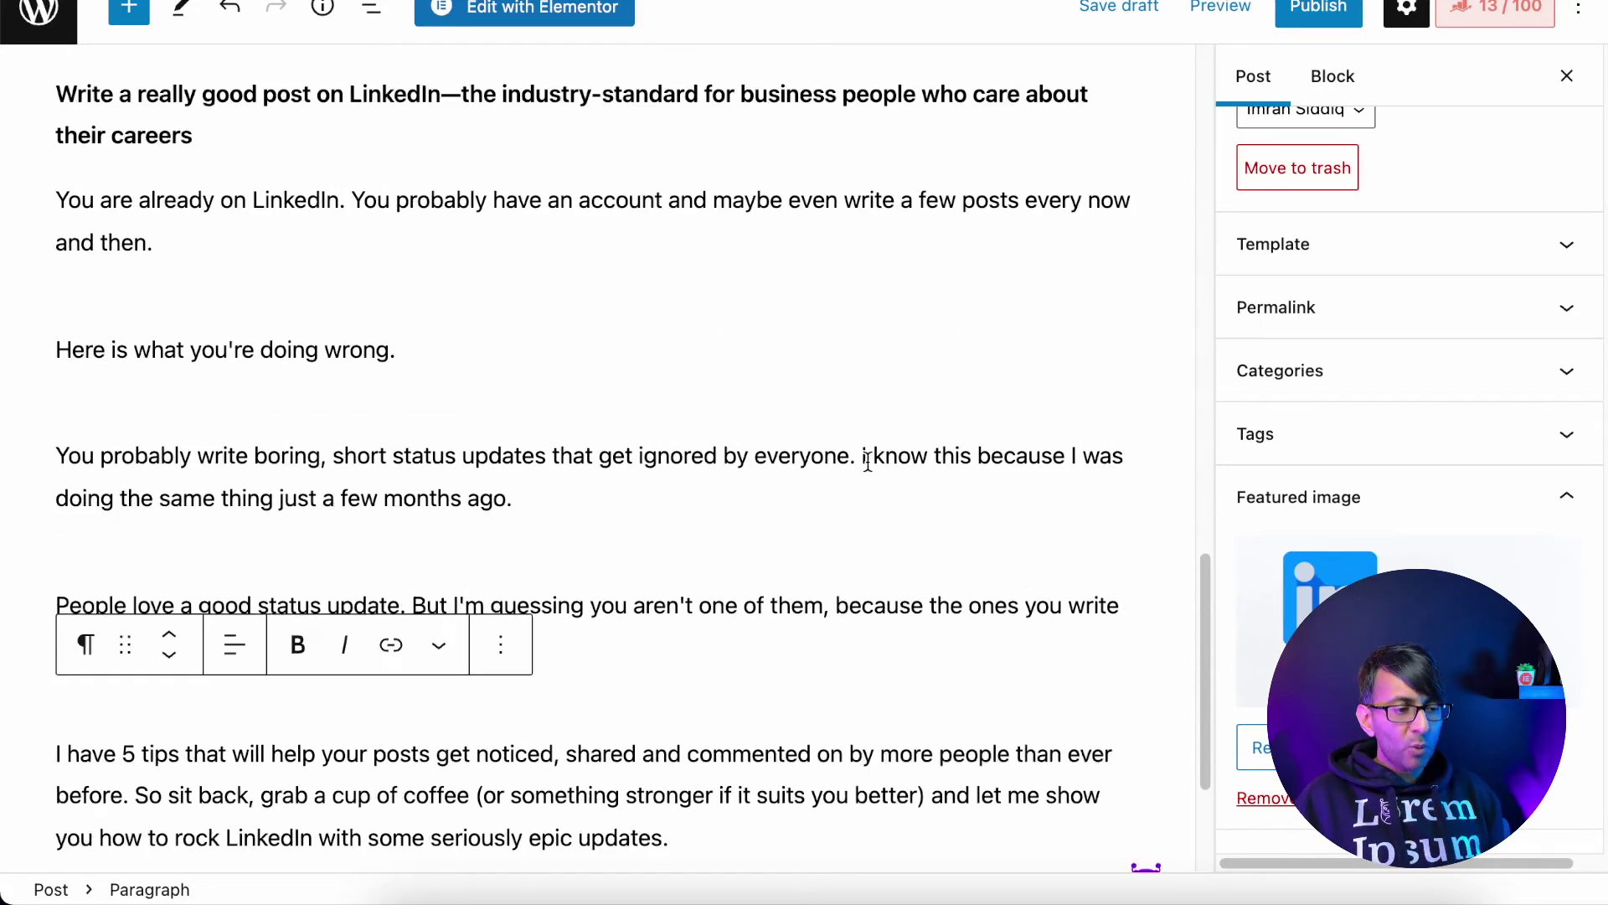
scroll(867, 461, down, 9)
scroll(868, 470, down, 6)
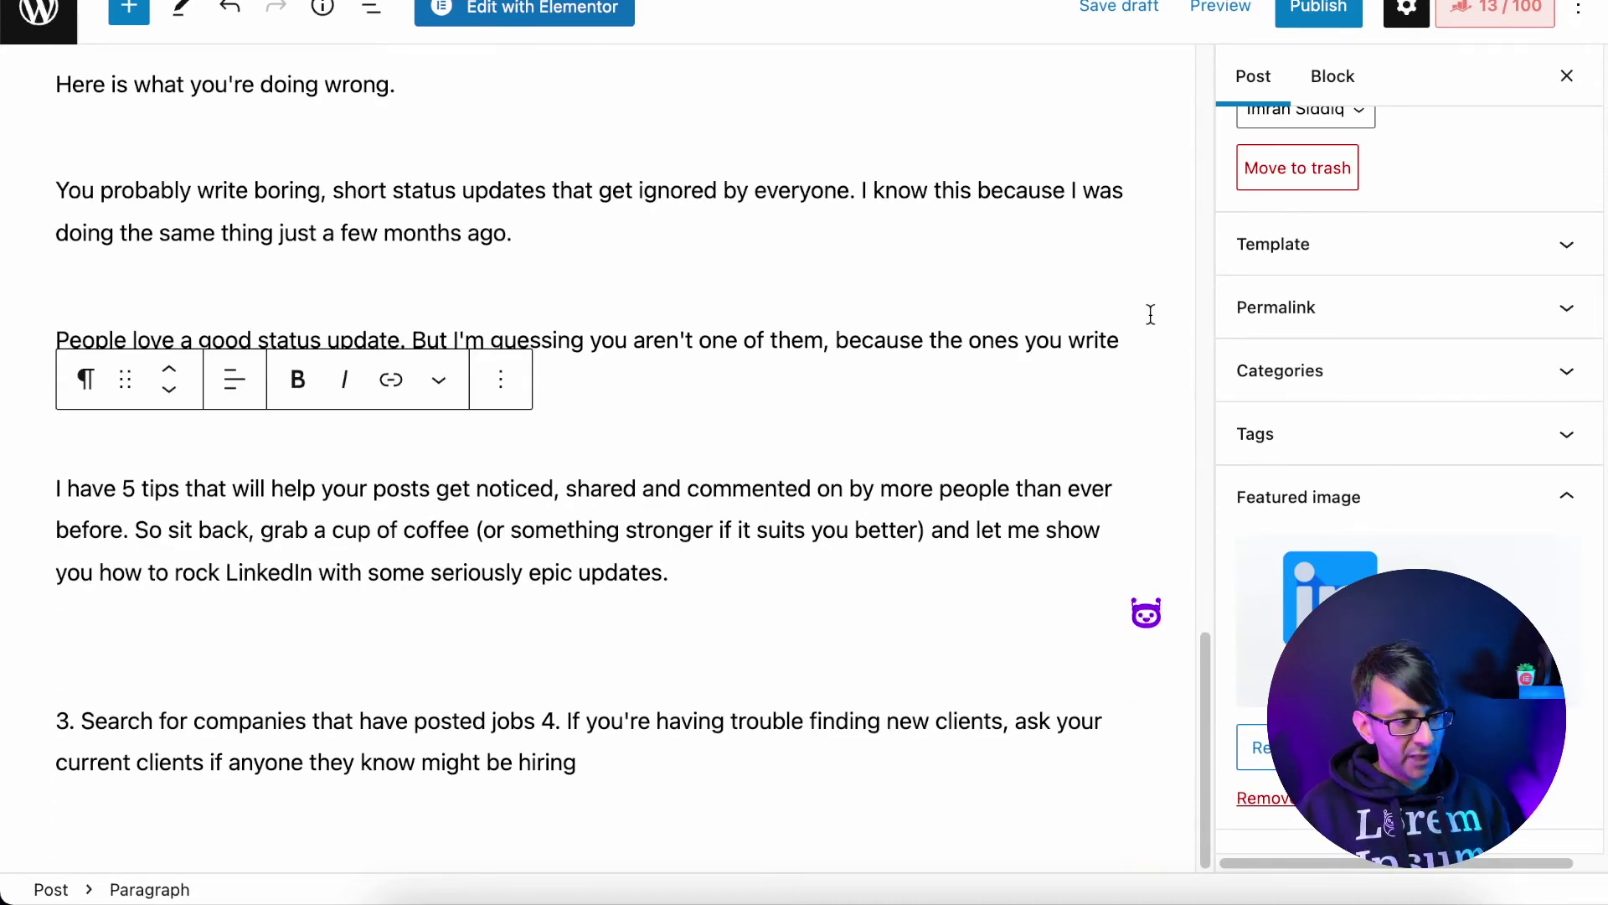
drag(122, 487, 553, 492)
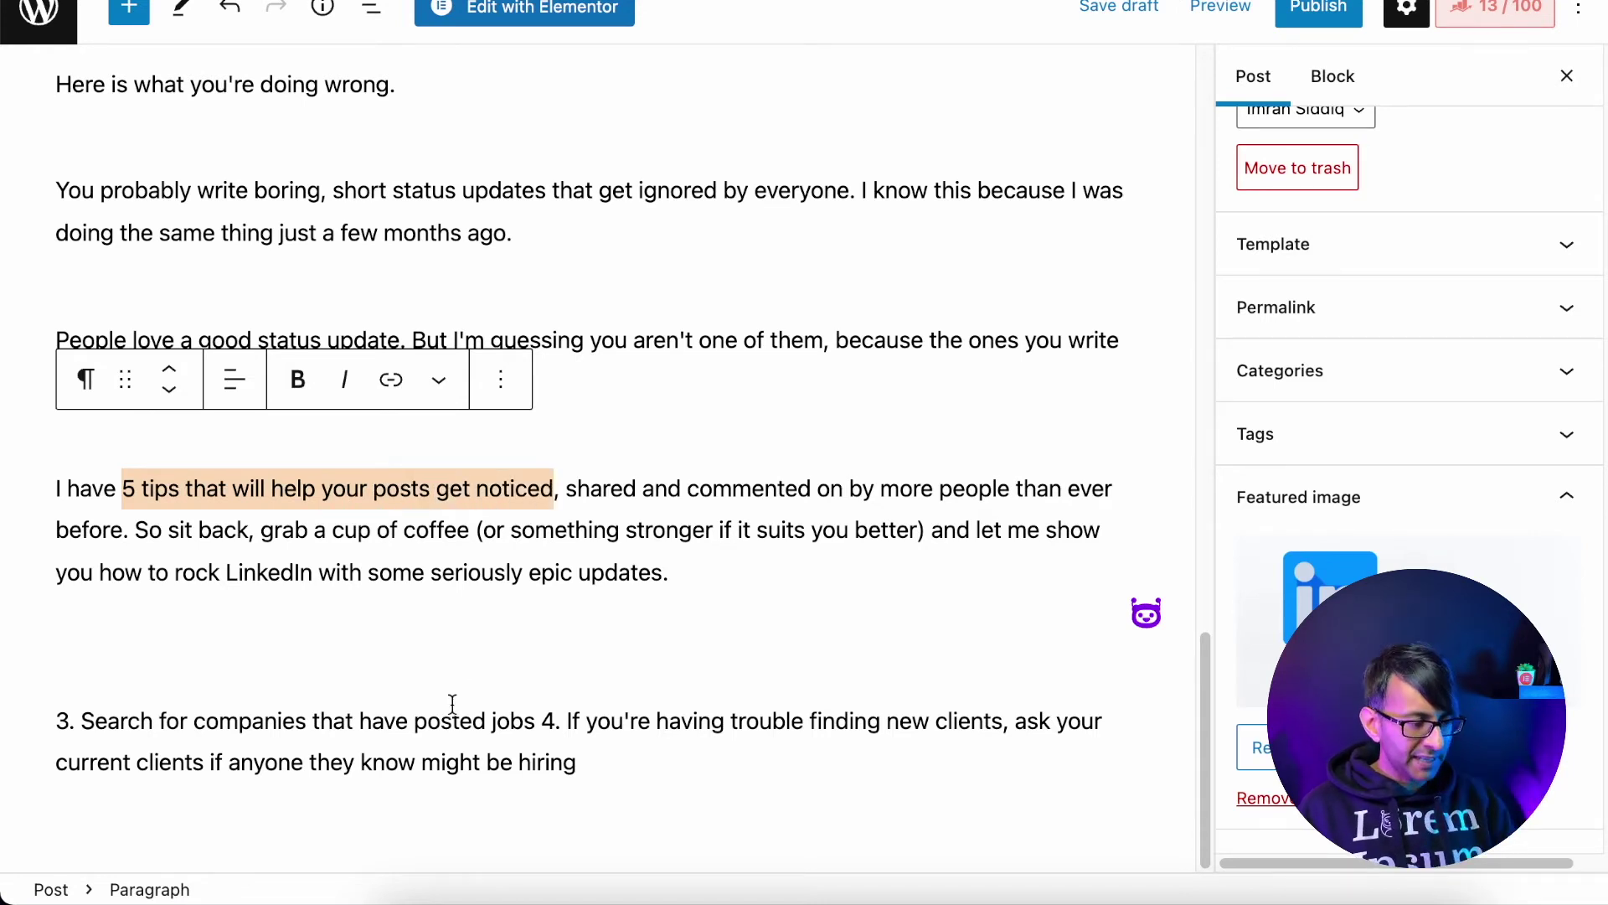
click(454, 644)
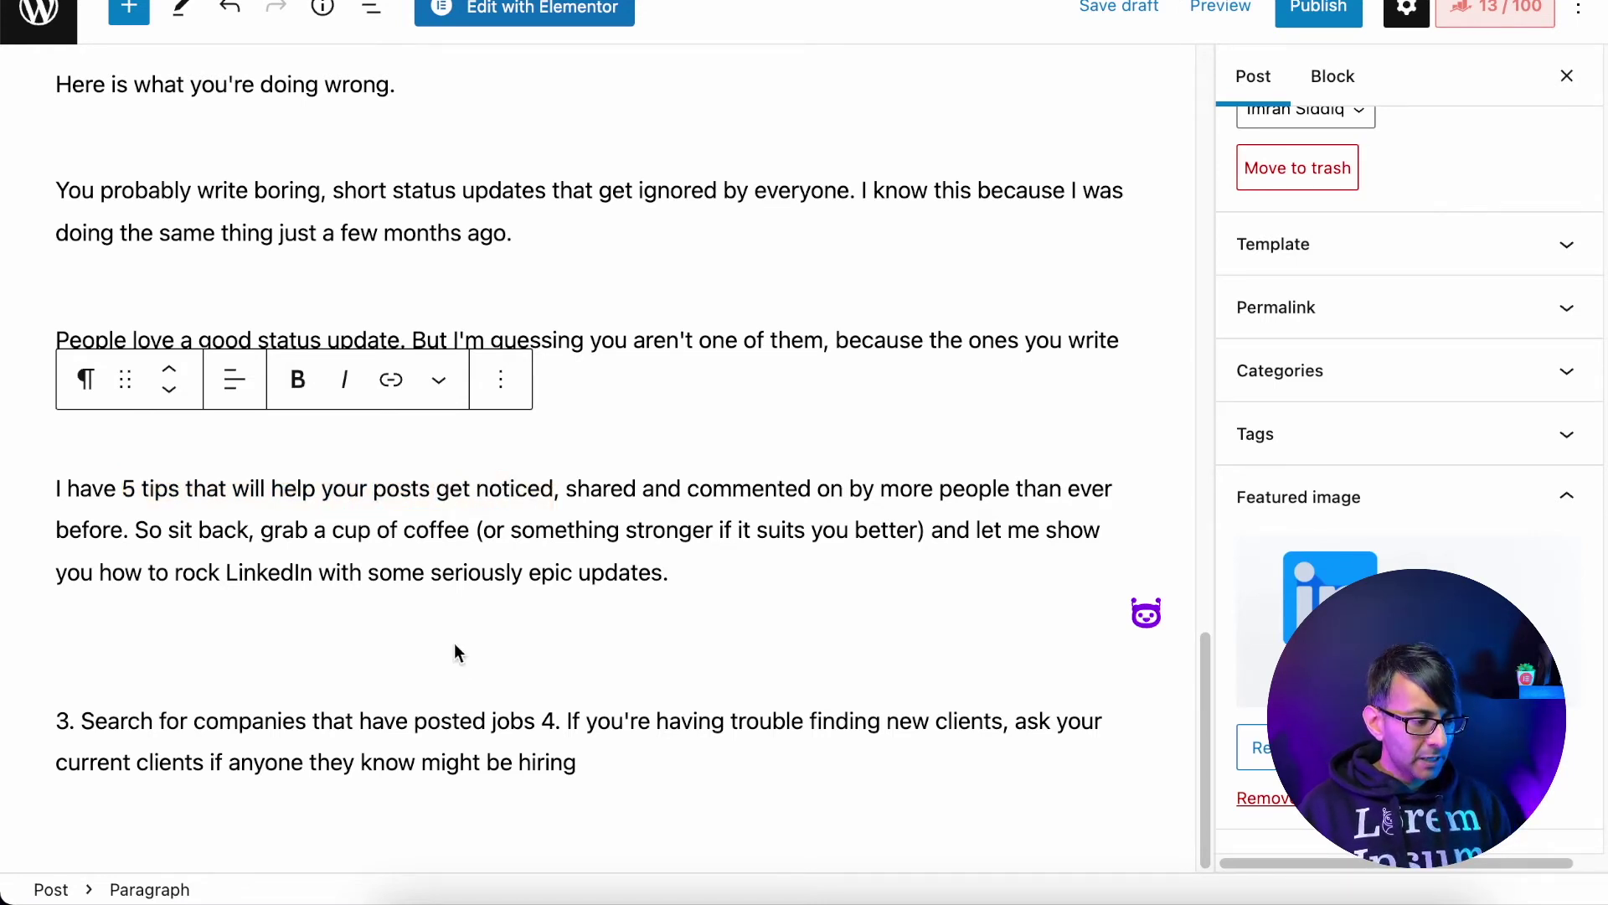
click(605, 641)
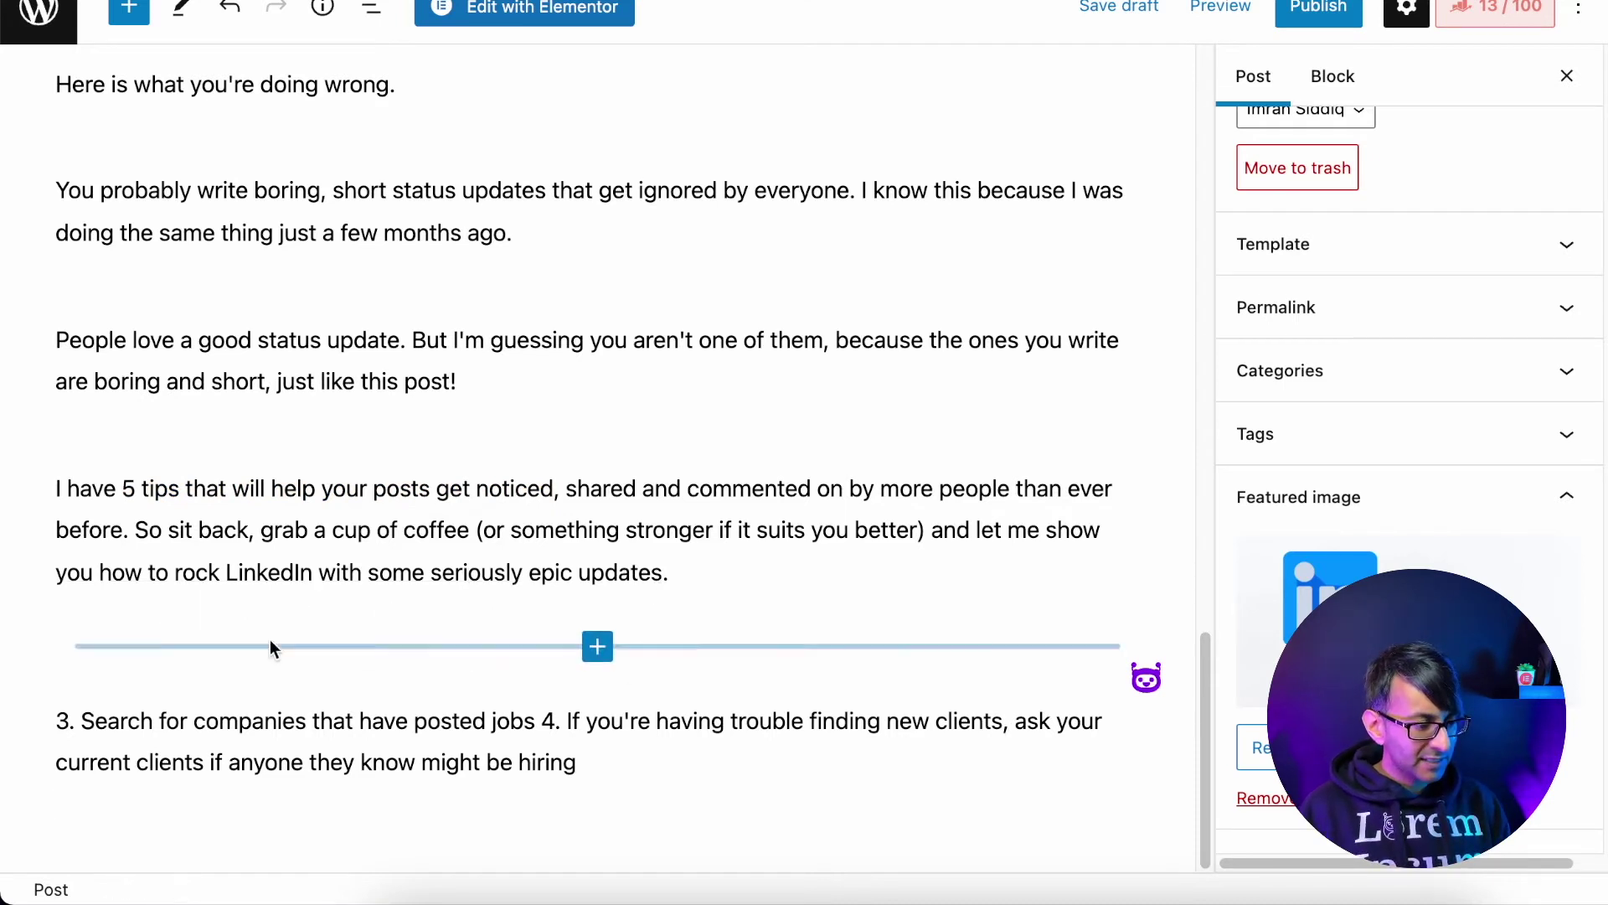
click(601, 650)
click(610, 360)
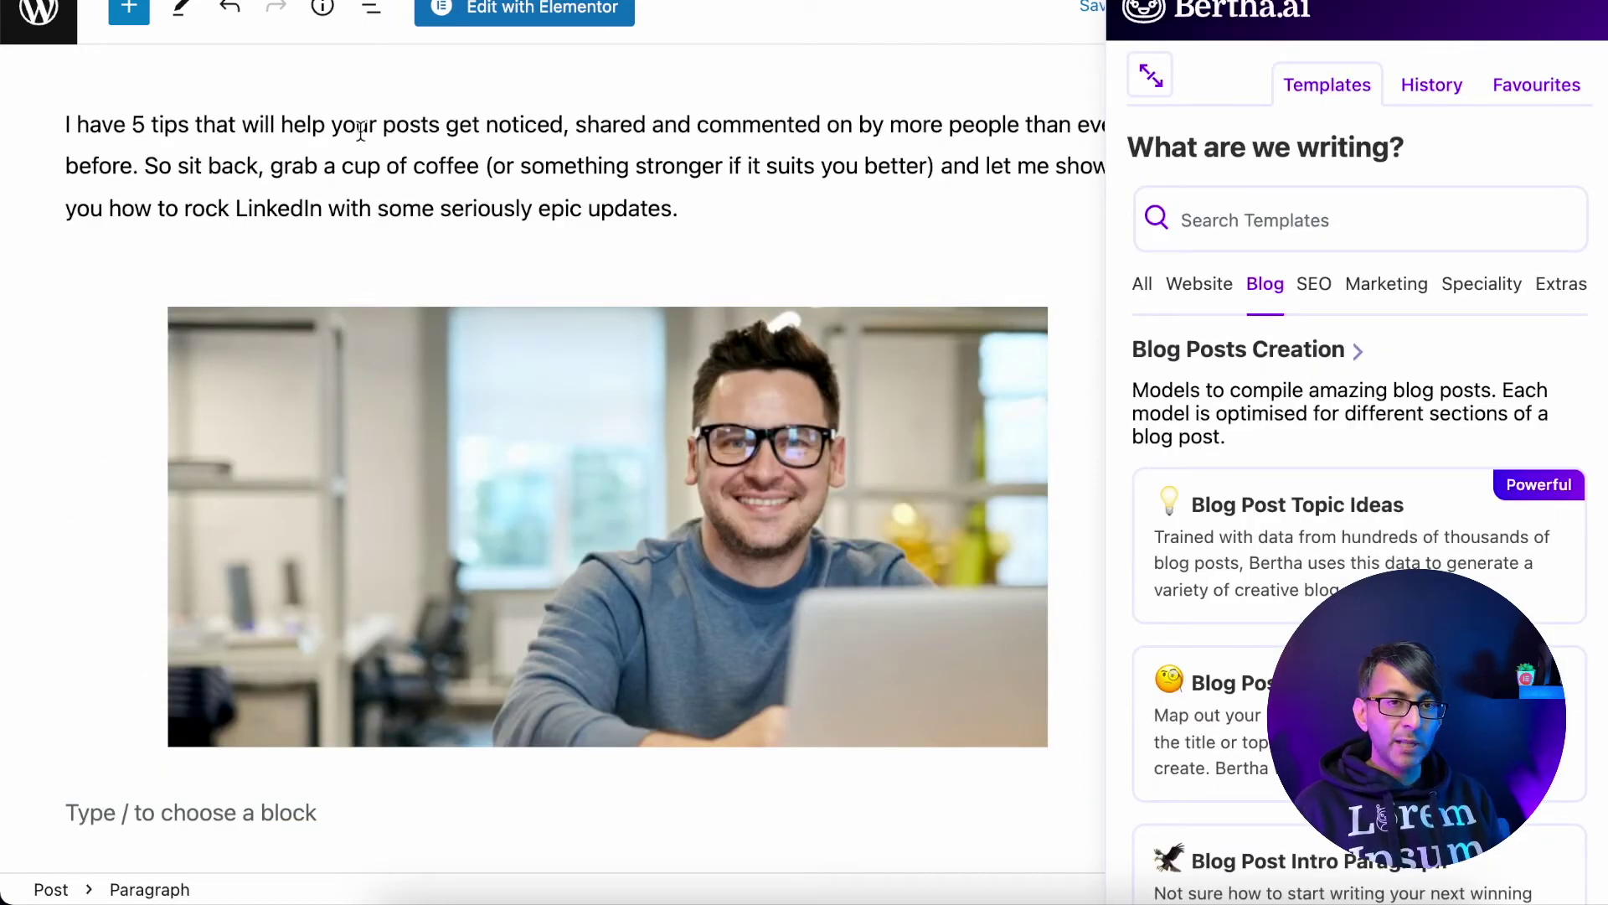
- Open Bertha's Blog Post Outline template from the template list
scroll(626, 549, down, 2)
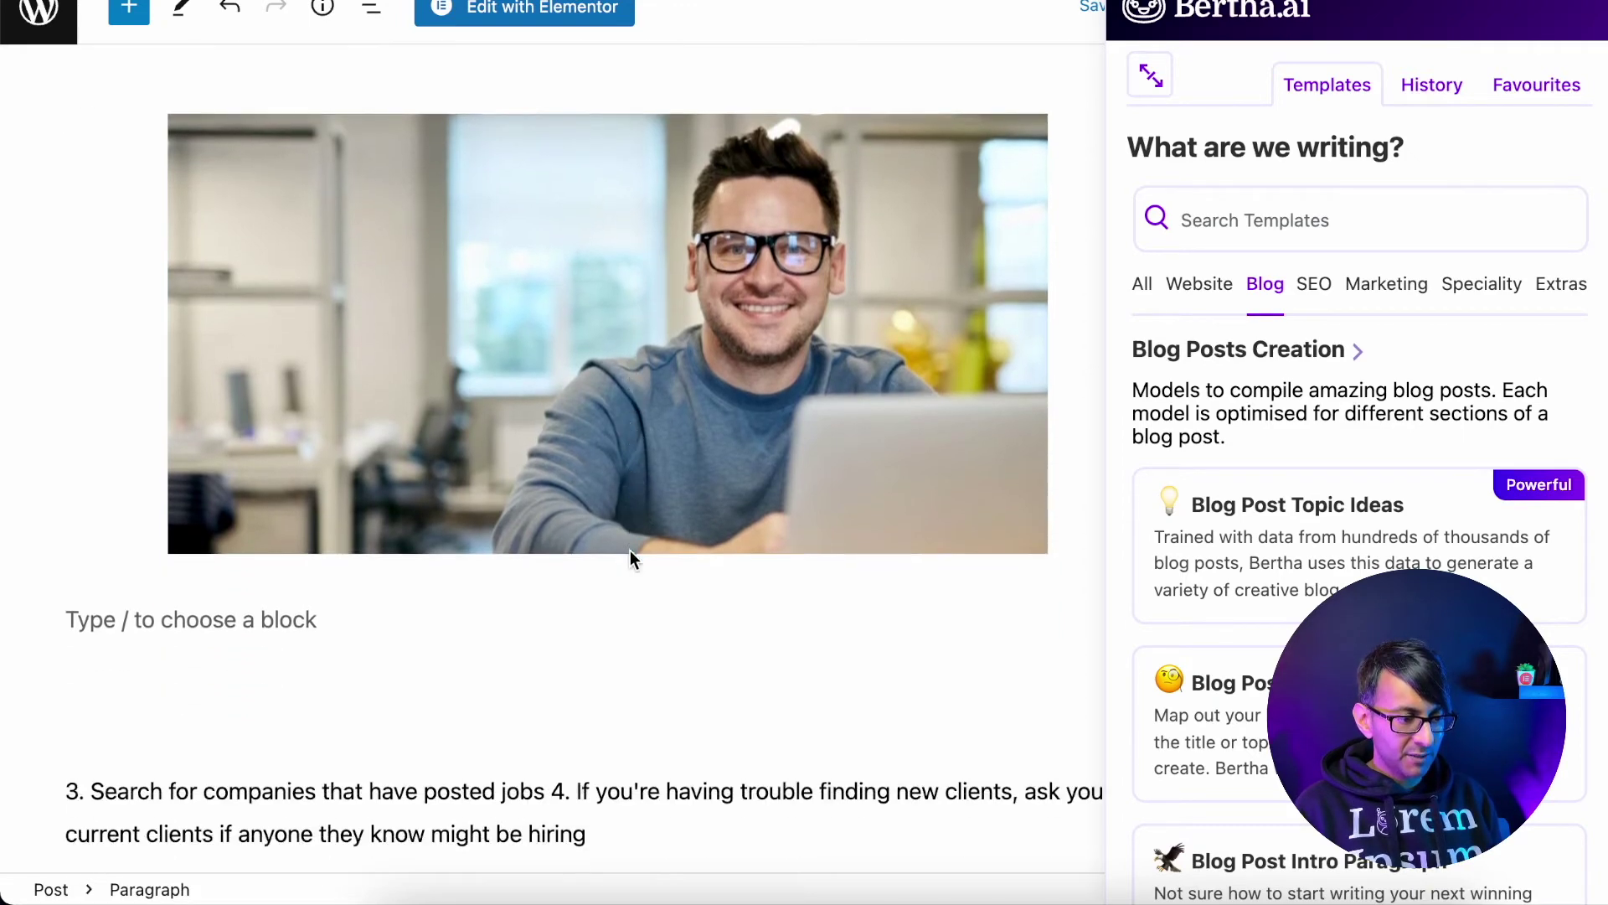
scroll(630, 553, down, 1)
scroll(1357, 636, down, 1)
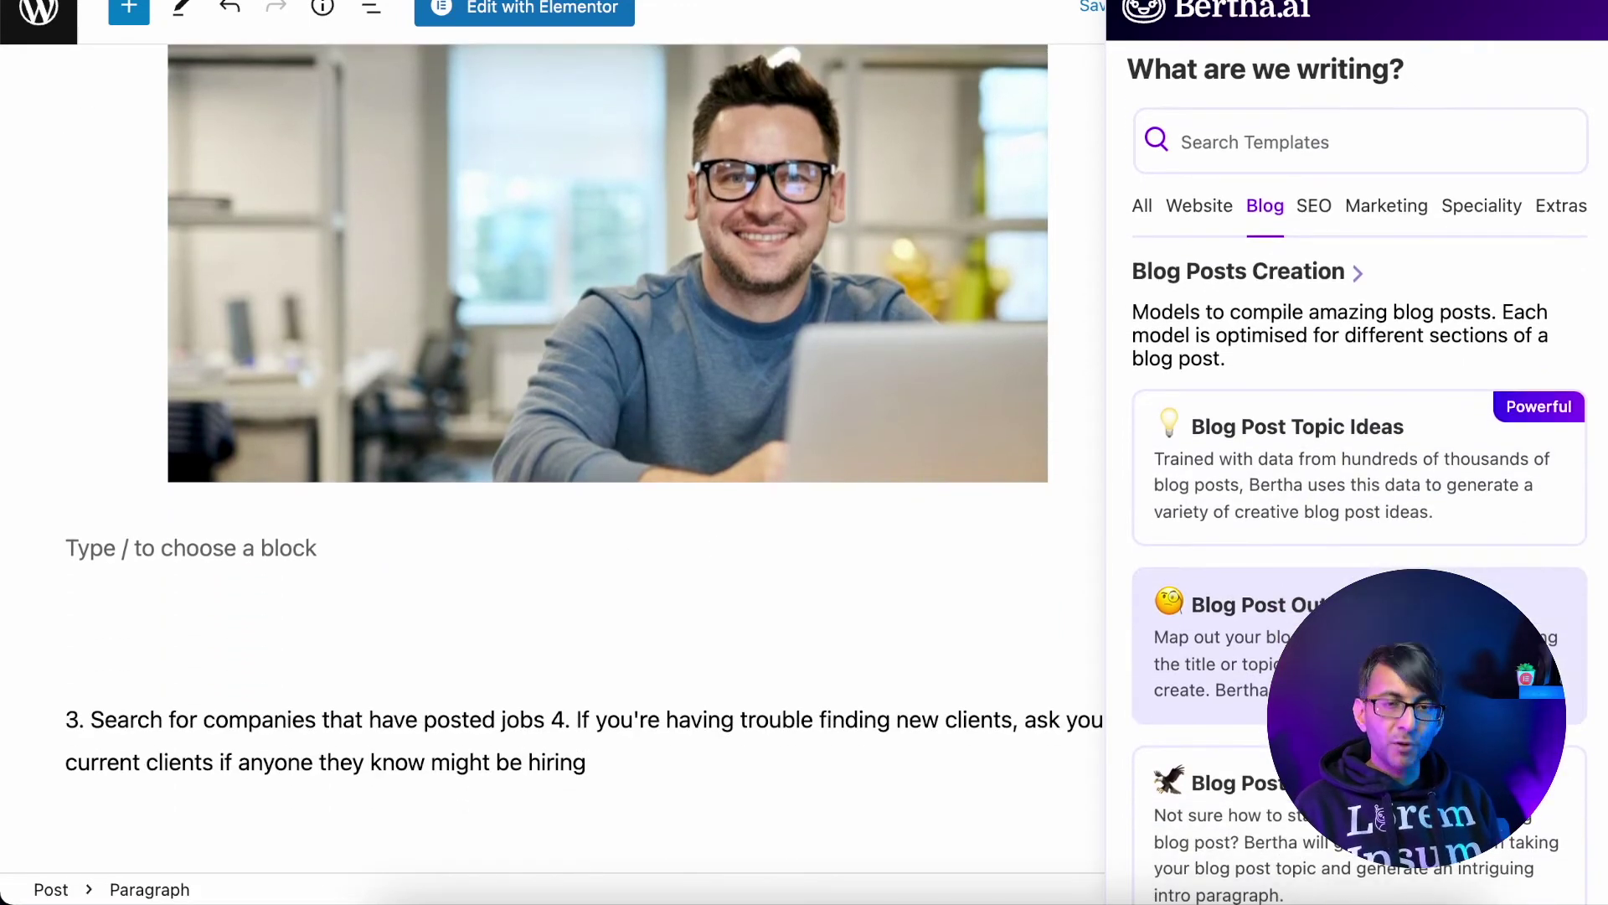
click(1361, 578)
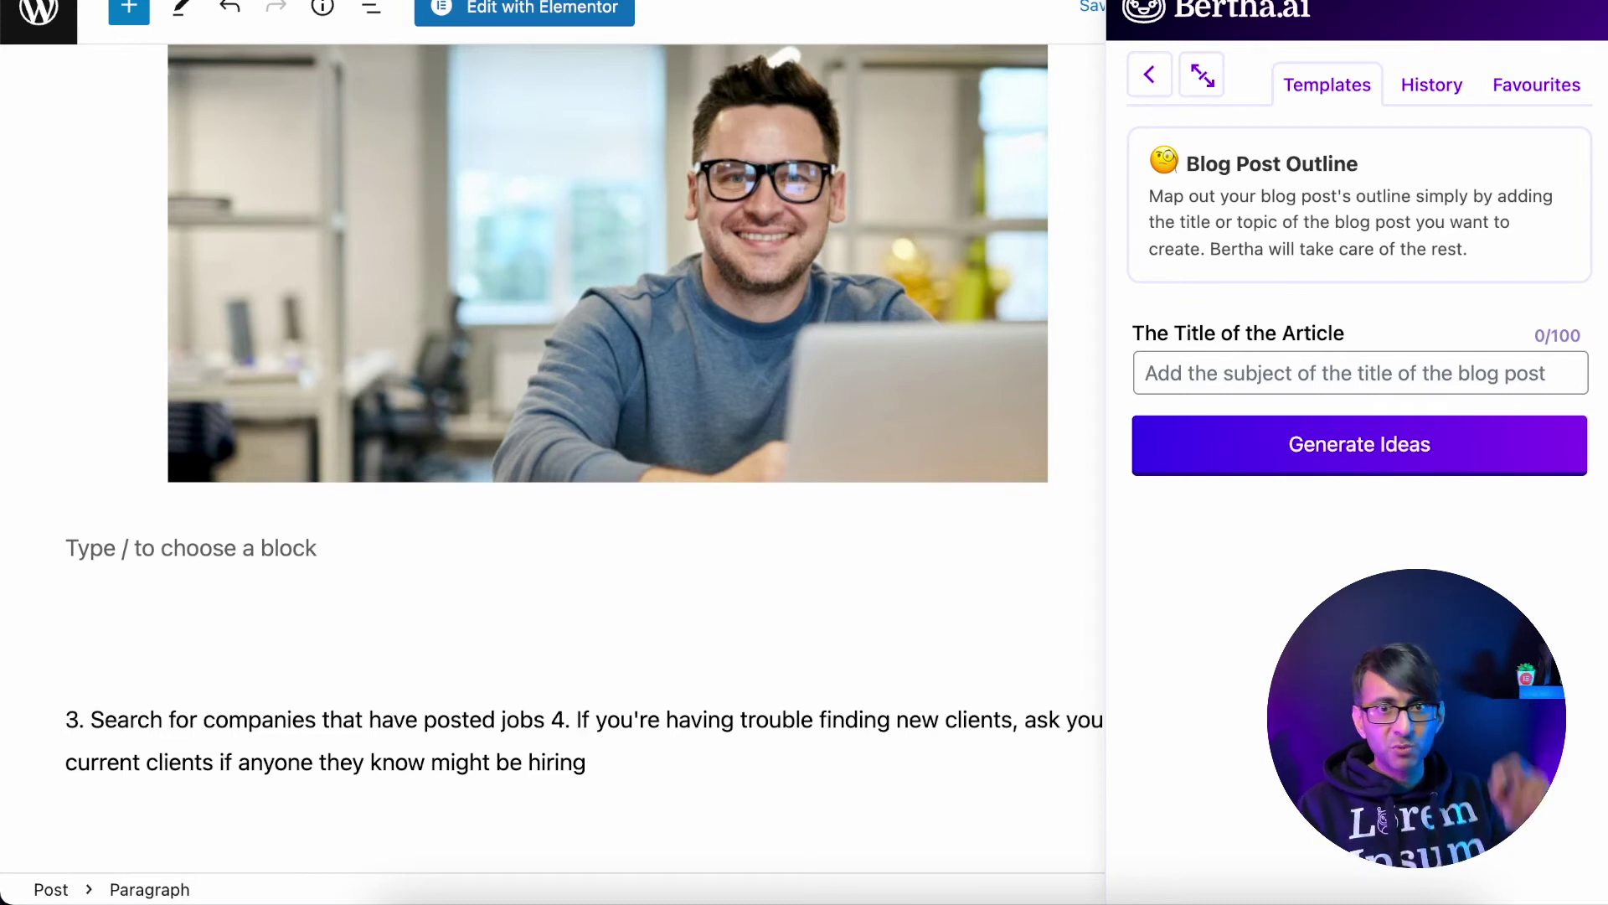
- Generate outlines for the pasted 5 tips title and insert the second outline into the post
click(1325, 371)
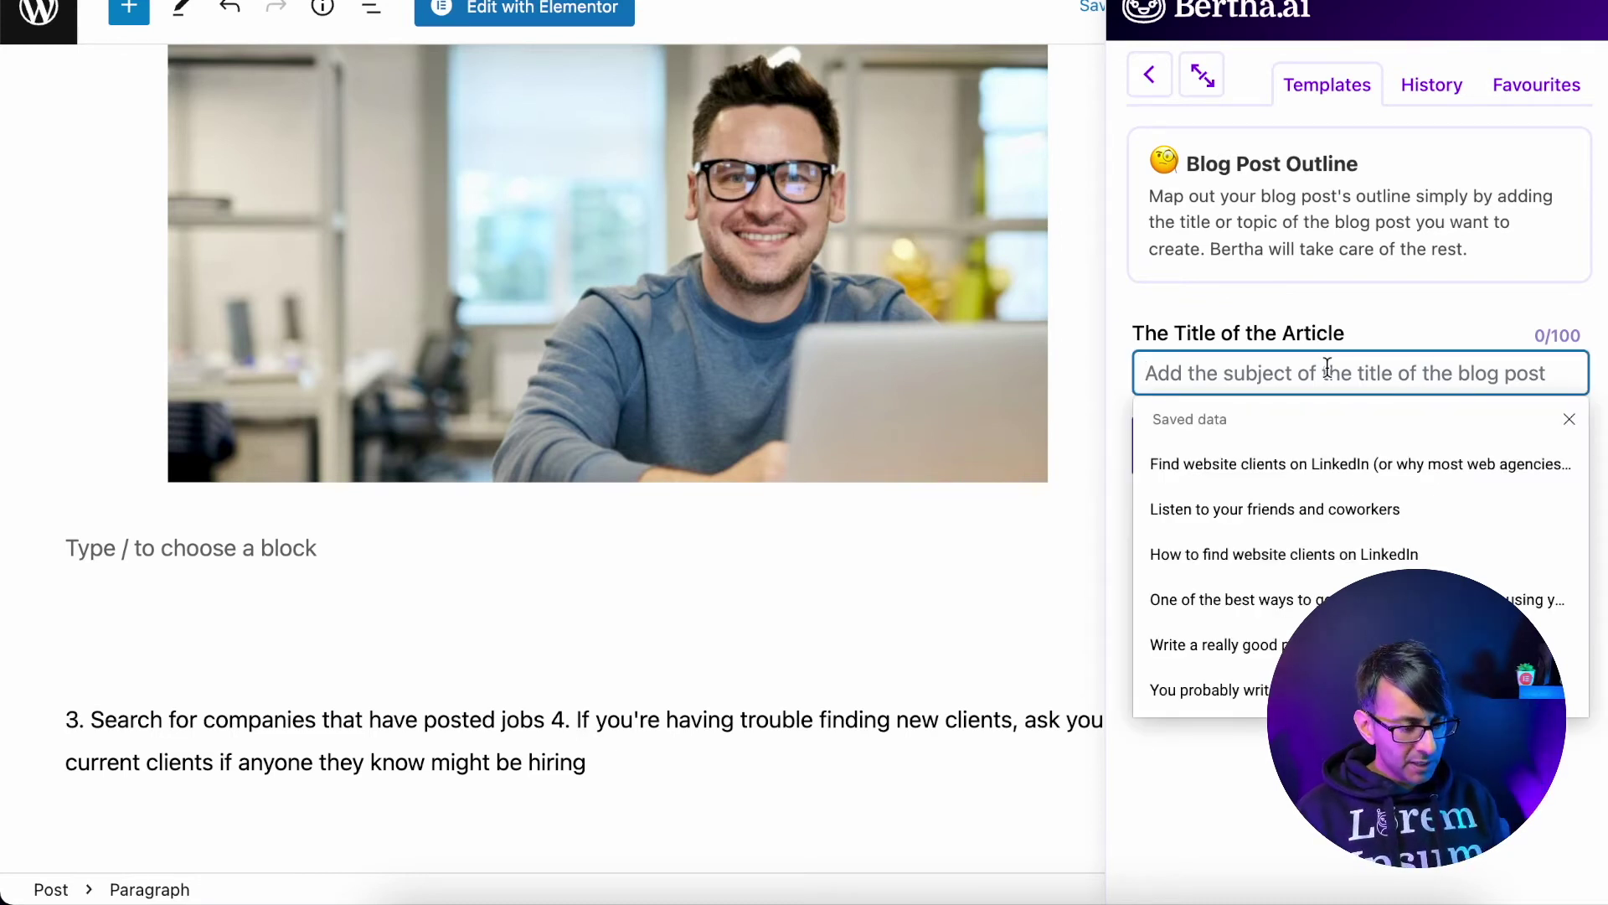
text(5 tips that will help your posts get noticed)
click(1375, 444)
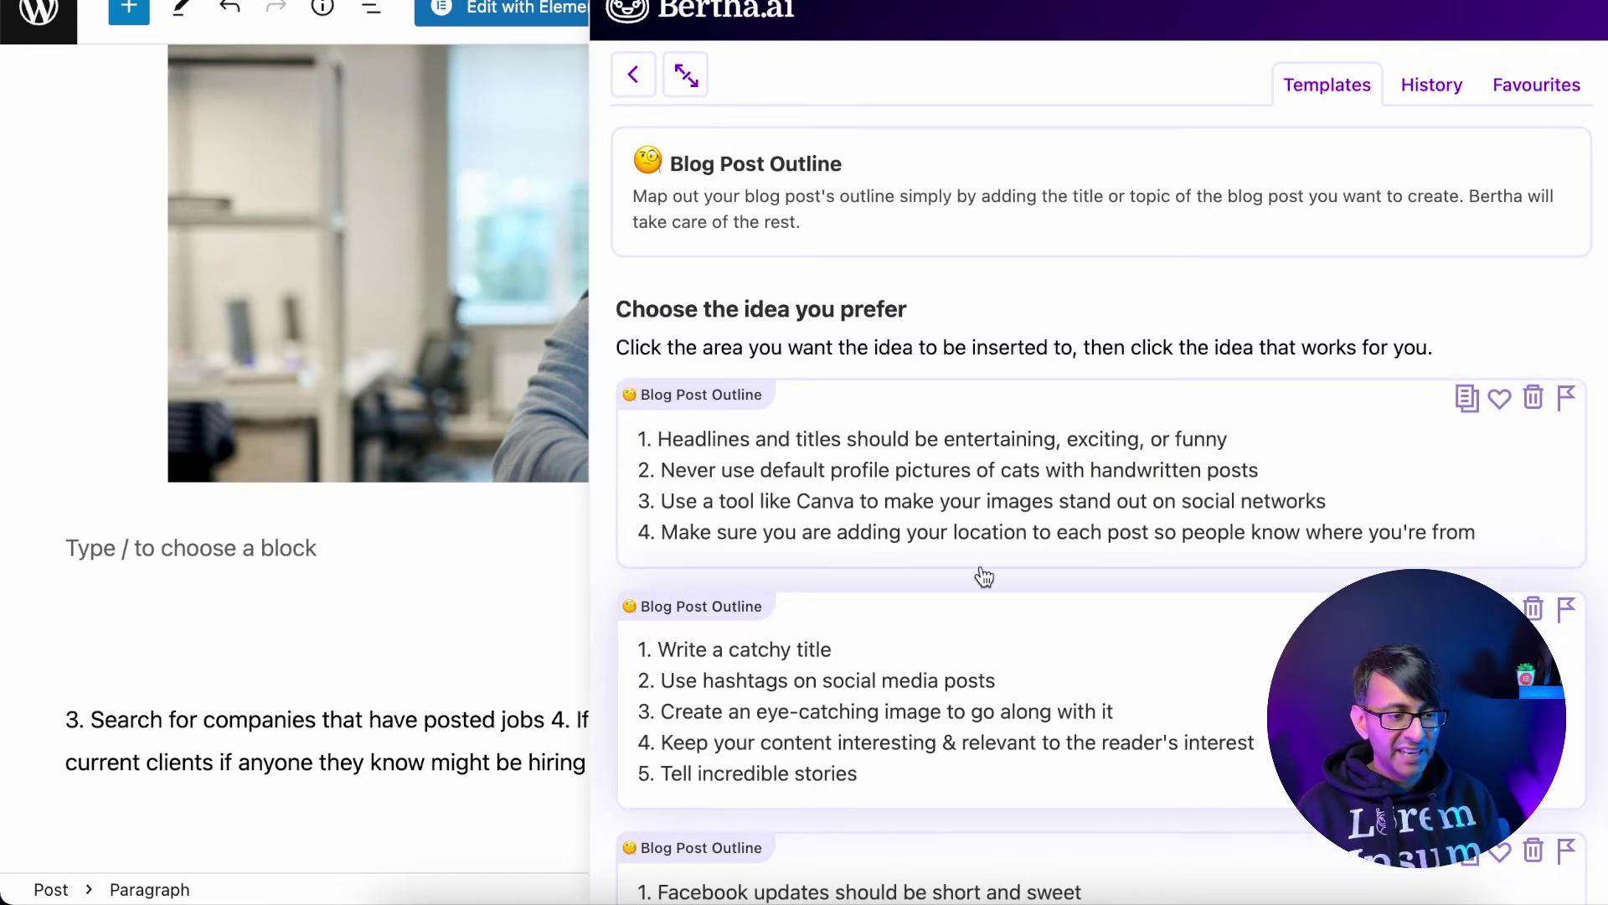
scroll(944, 695, down, 1)
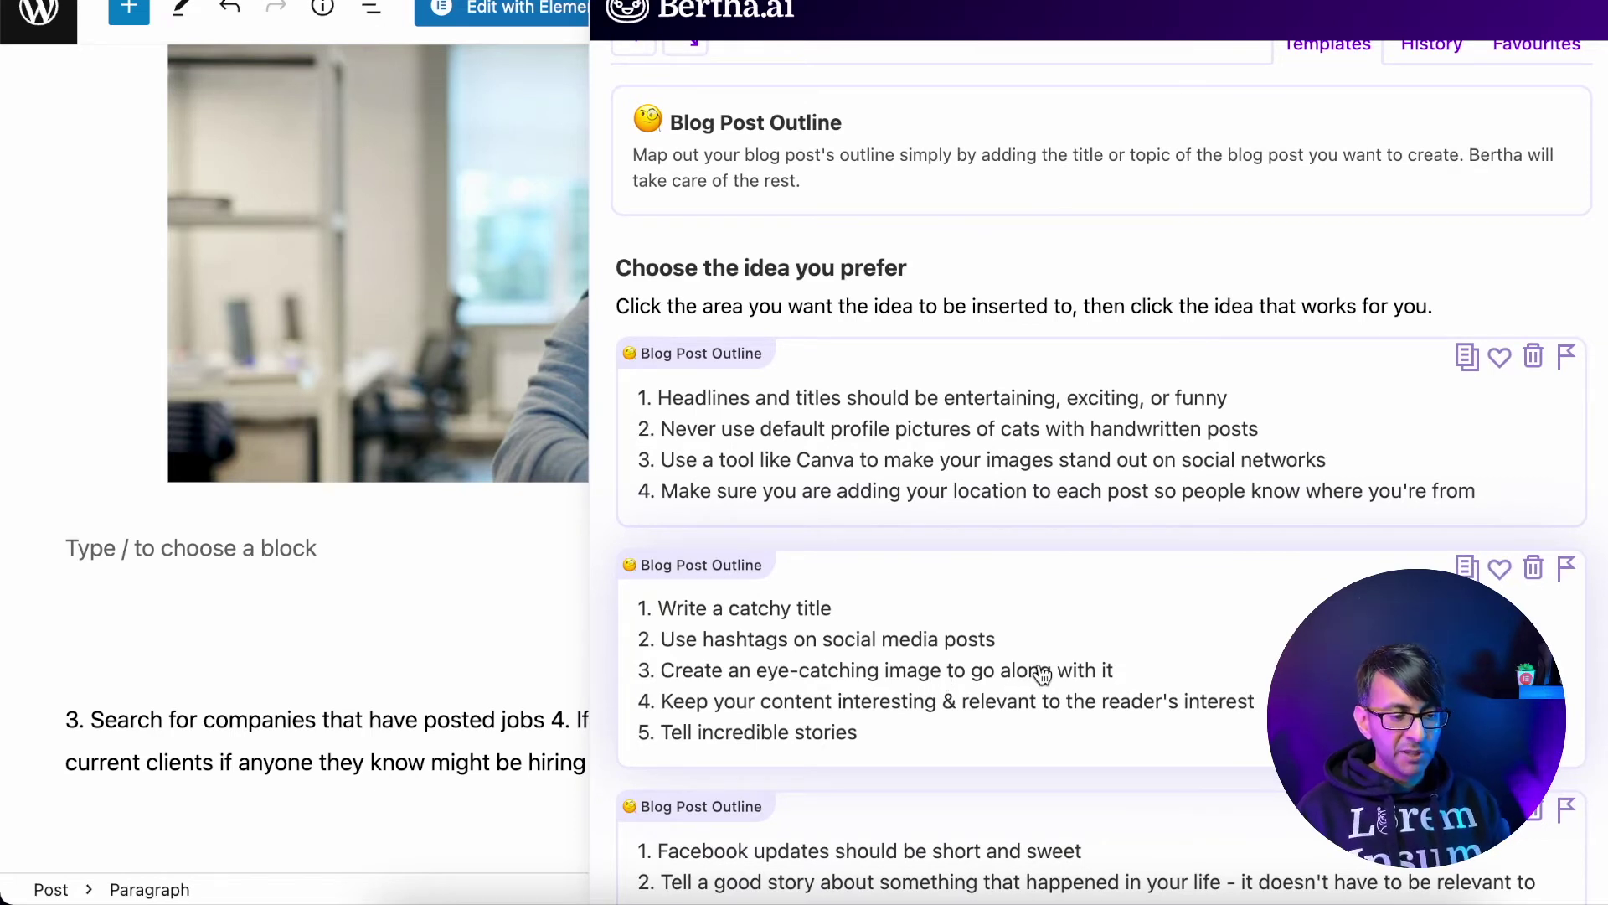
click(989, 698)
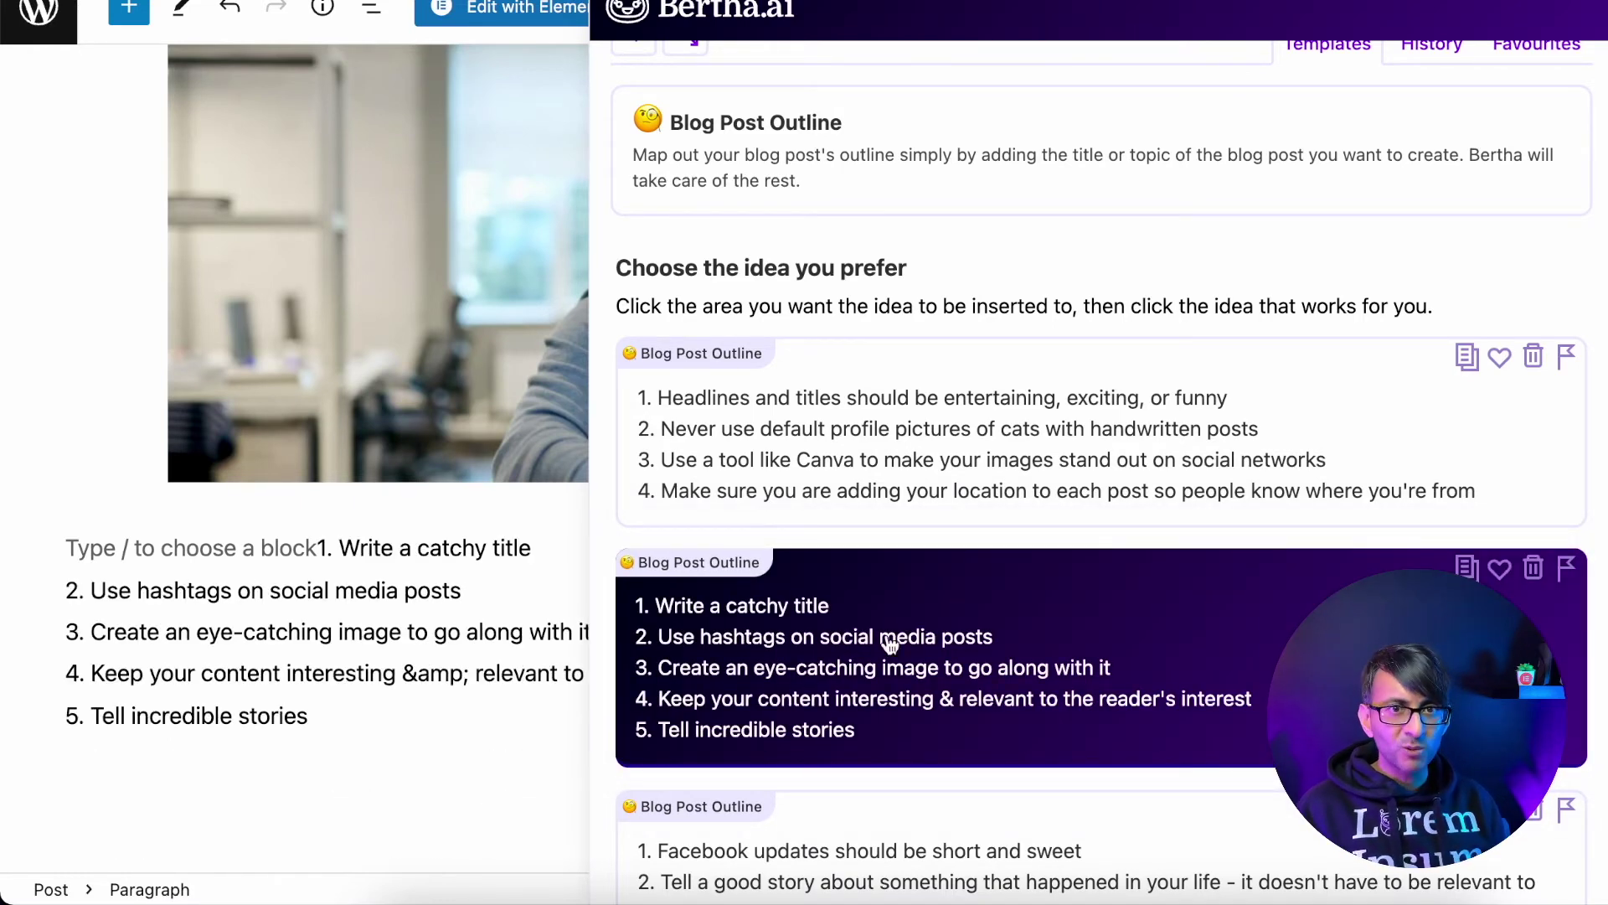
scroll(899, 624, down, 3)
scroll(916, 626, down, 3)
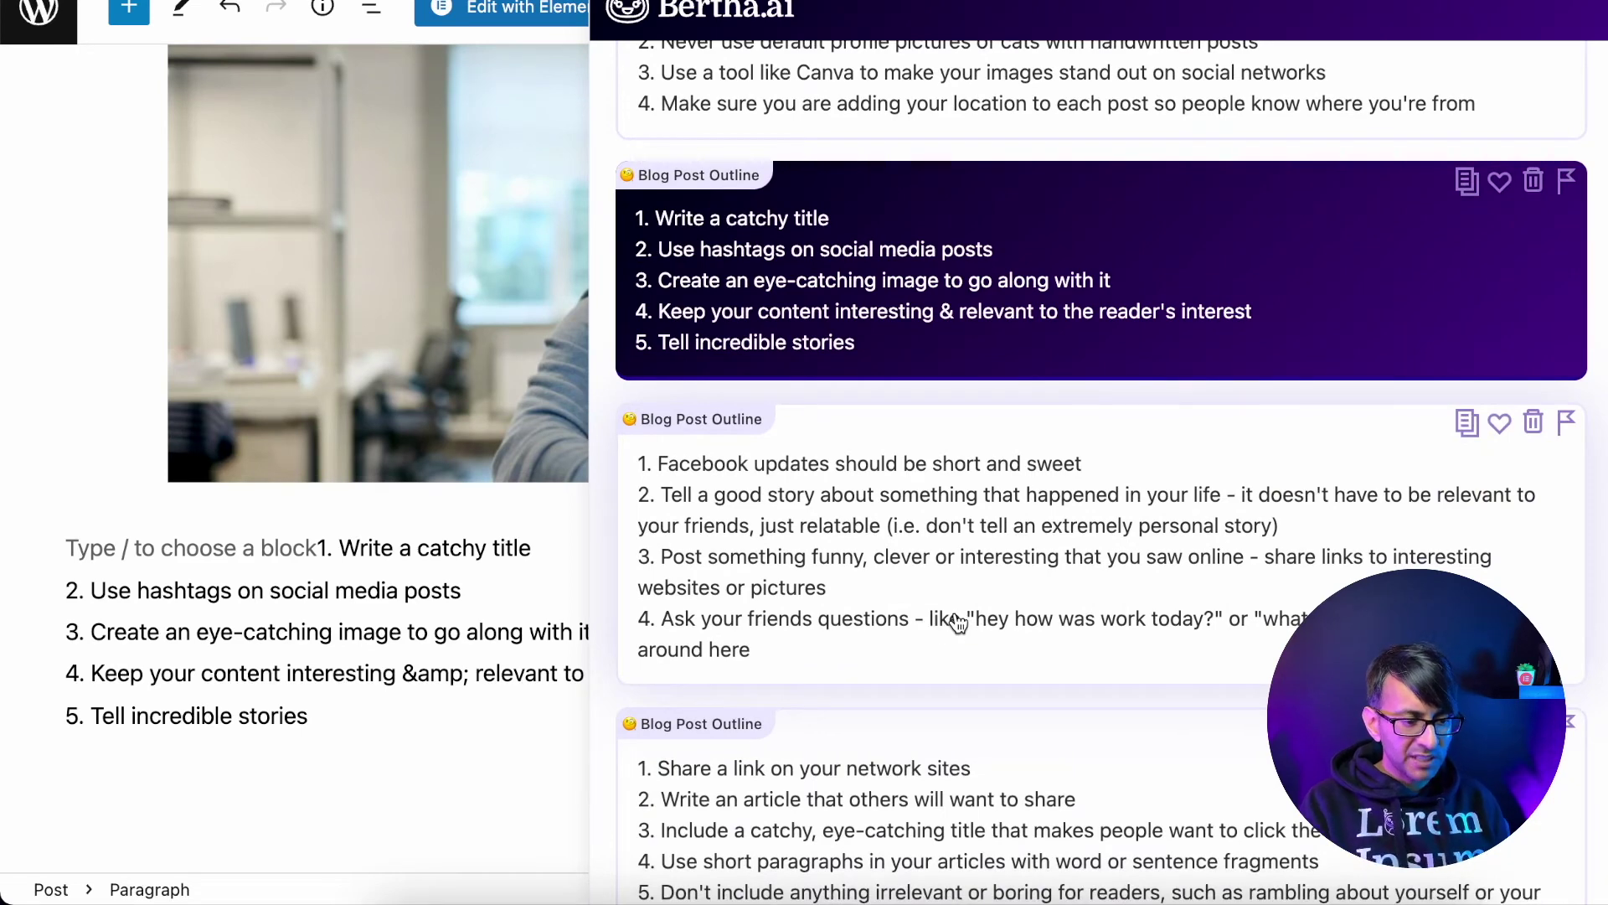
scroll(1002, 813, down, 2)
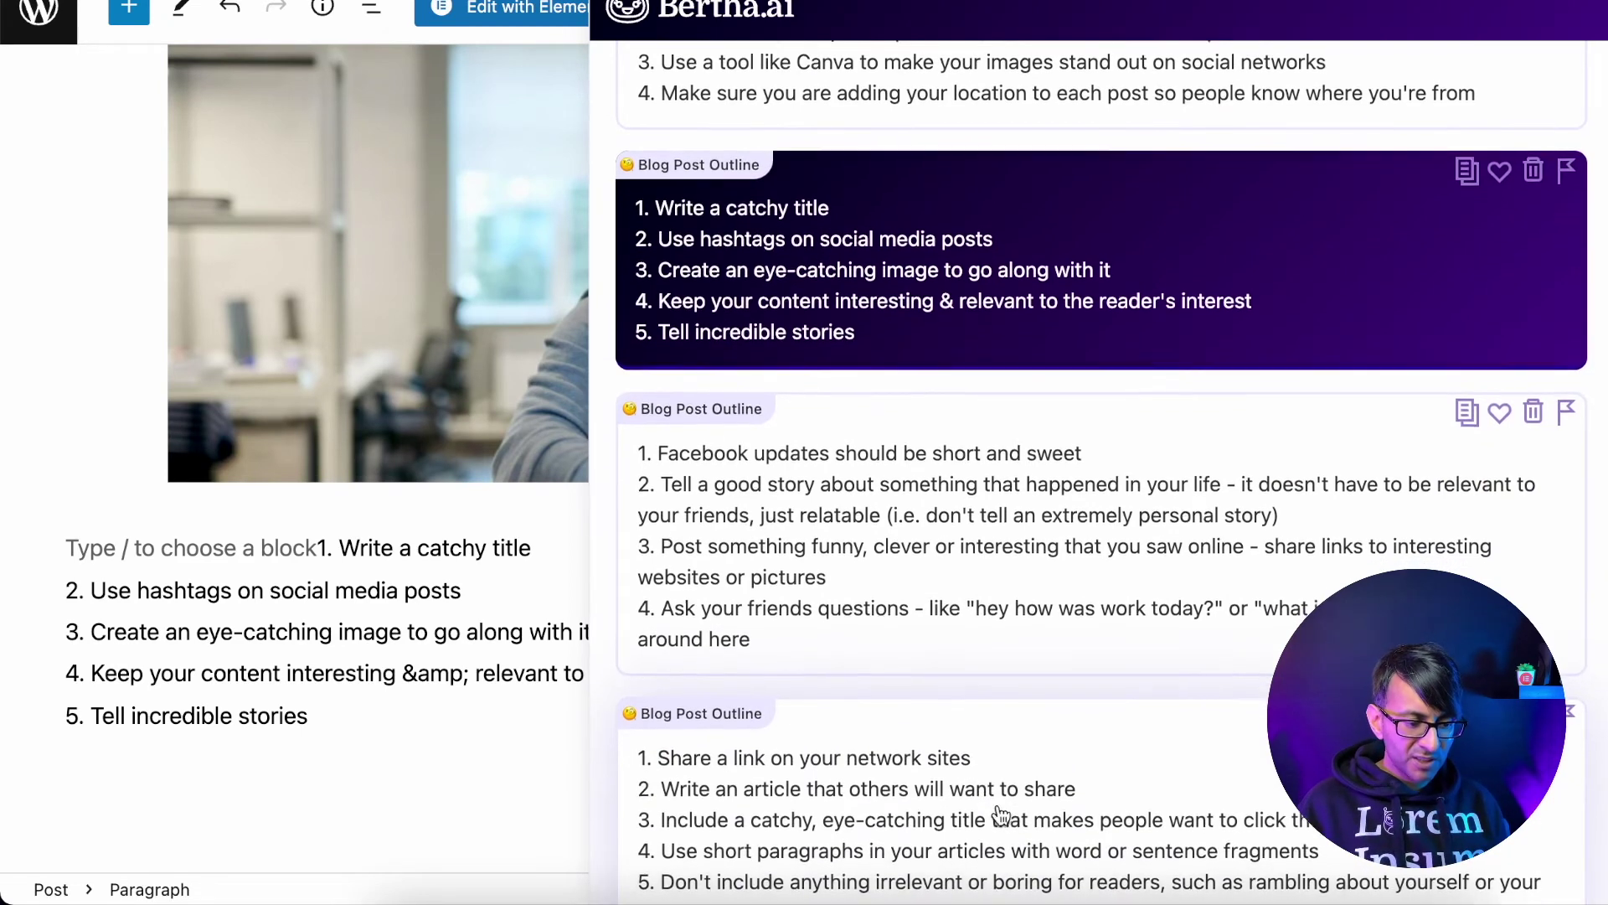
scroll(1002, 816, up, 5)
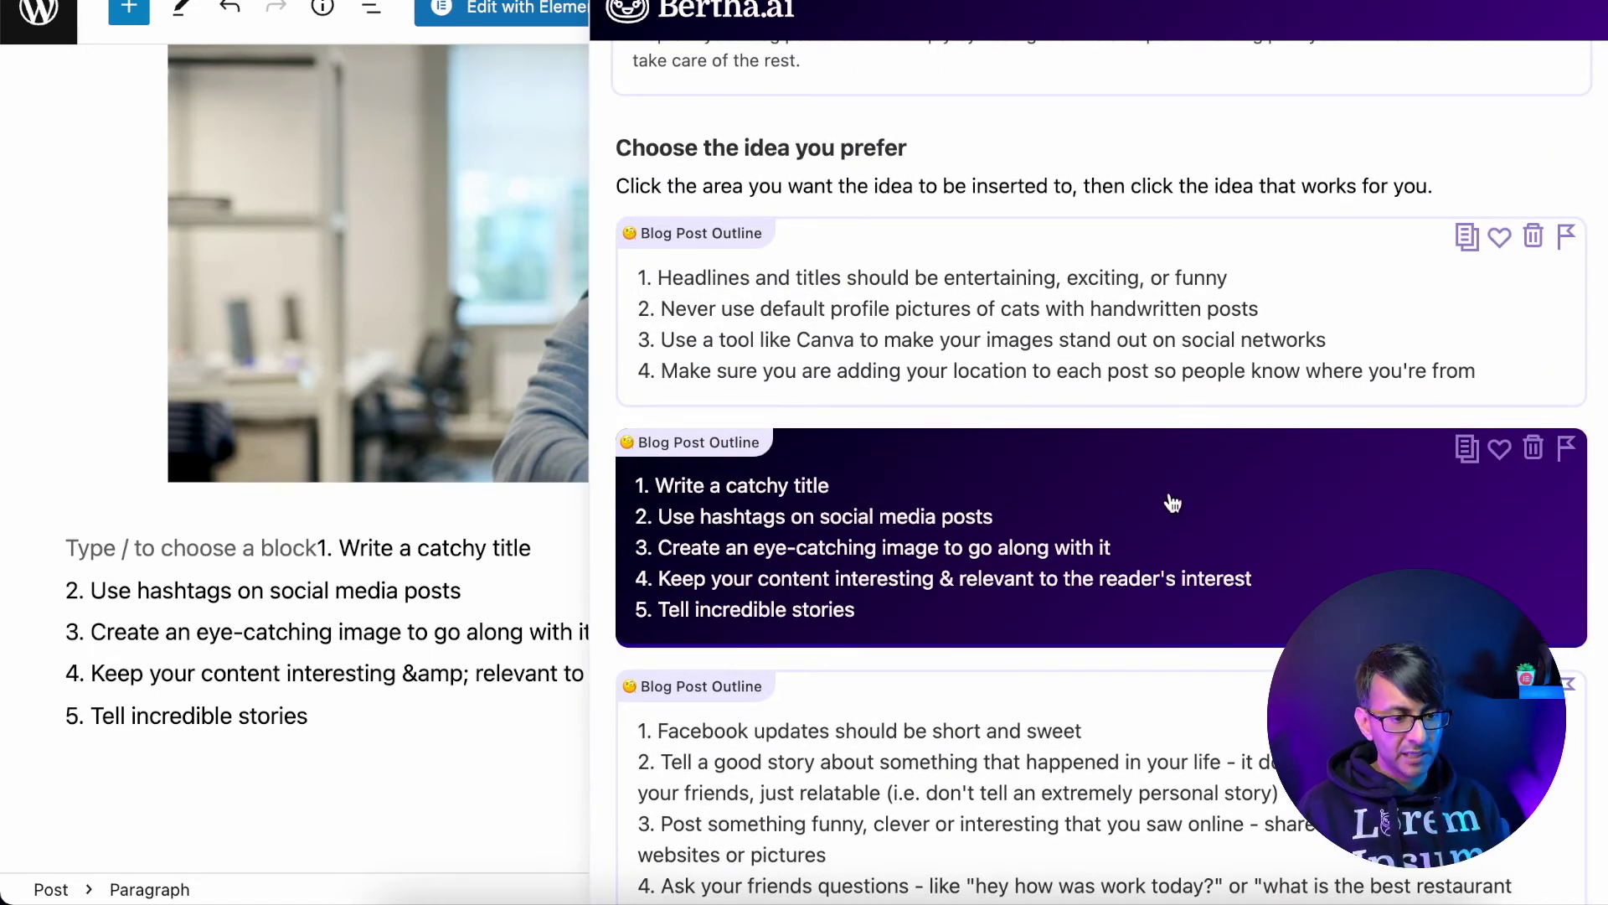
- Favourite the chosen outline and view it in Bertha's Favourites tab
click(1500, 449)
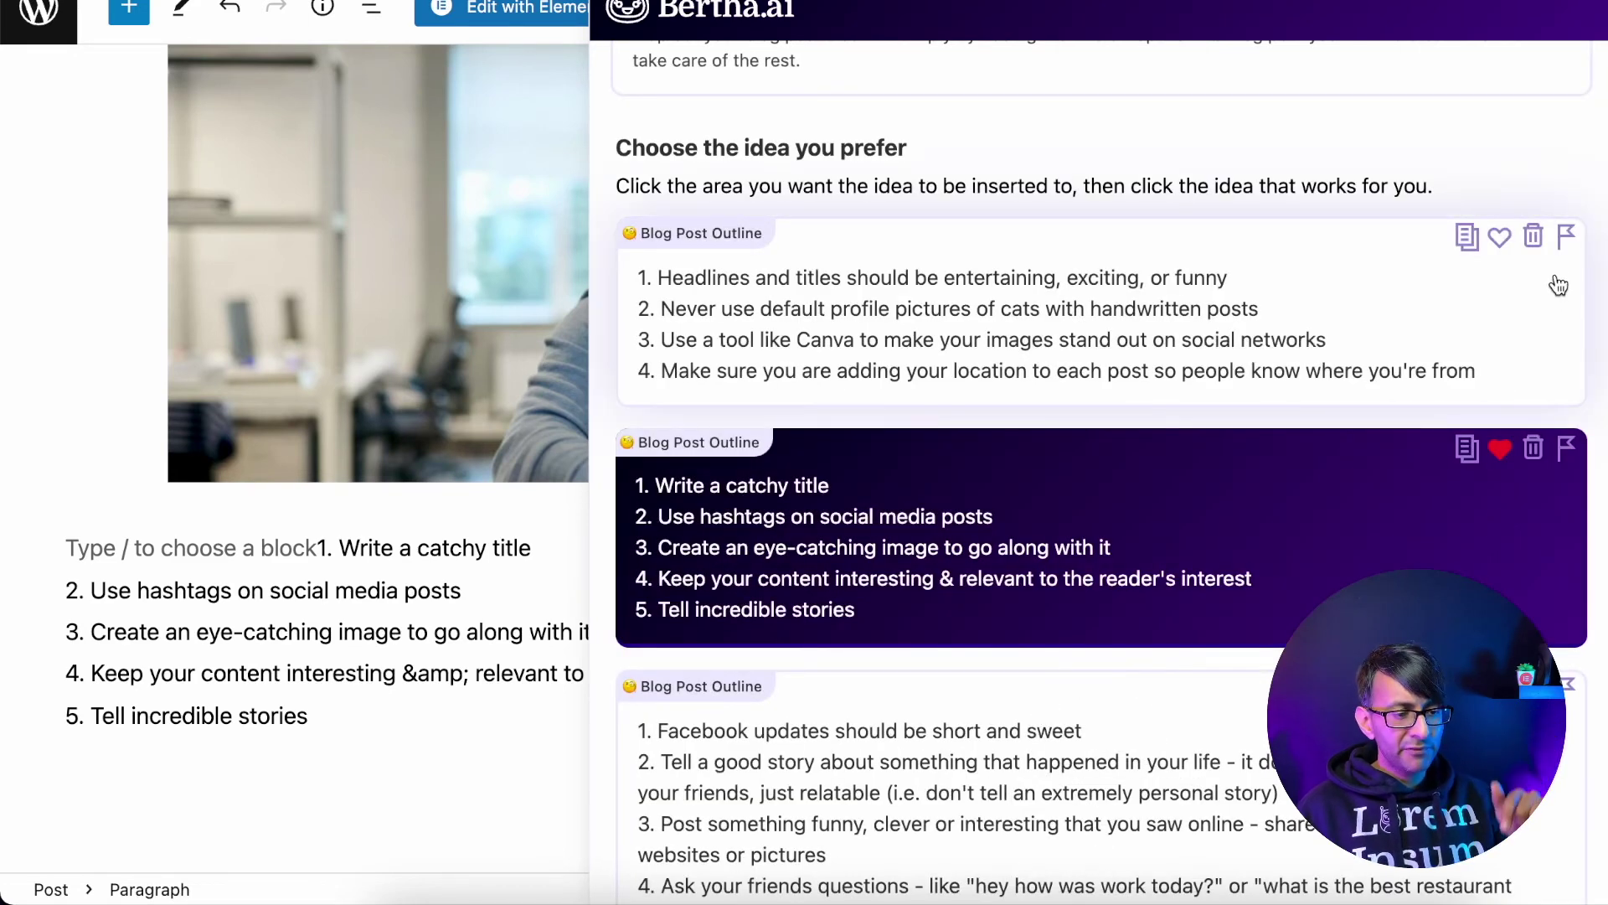
click(1499, 238)
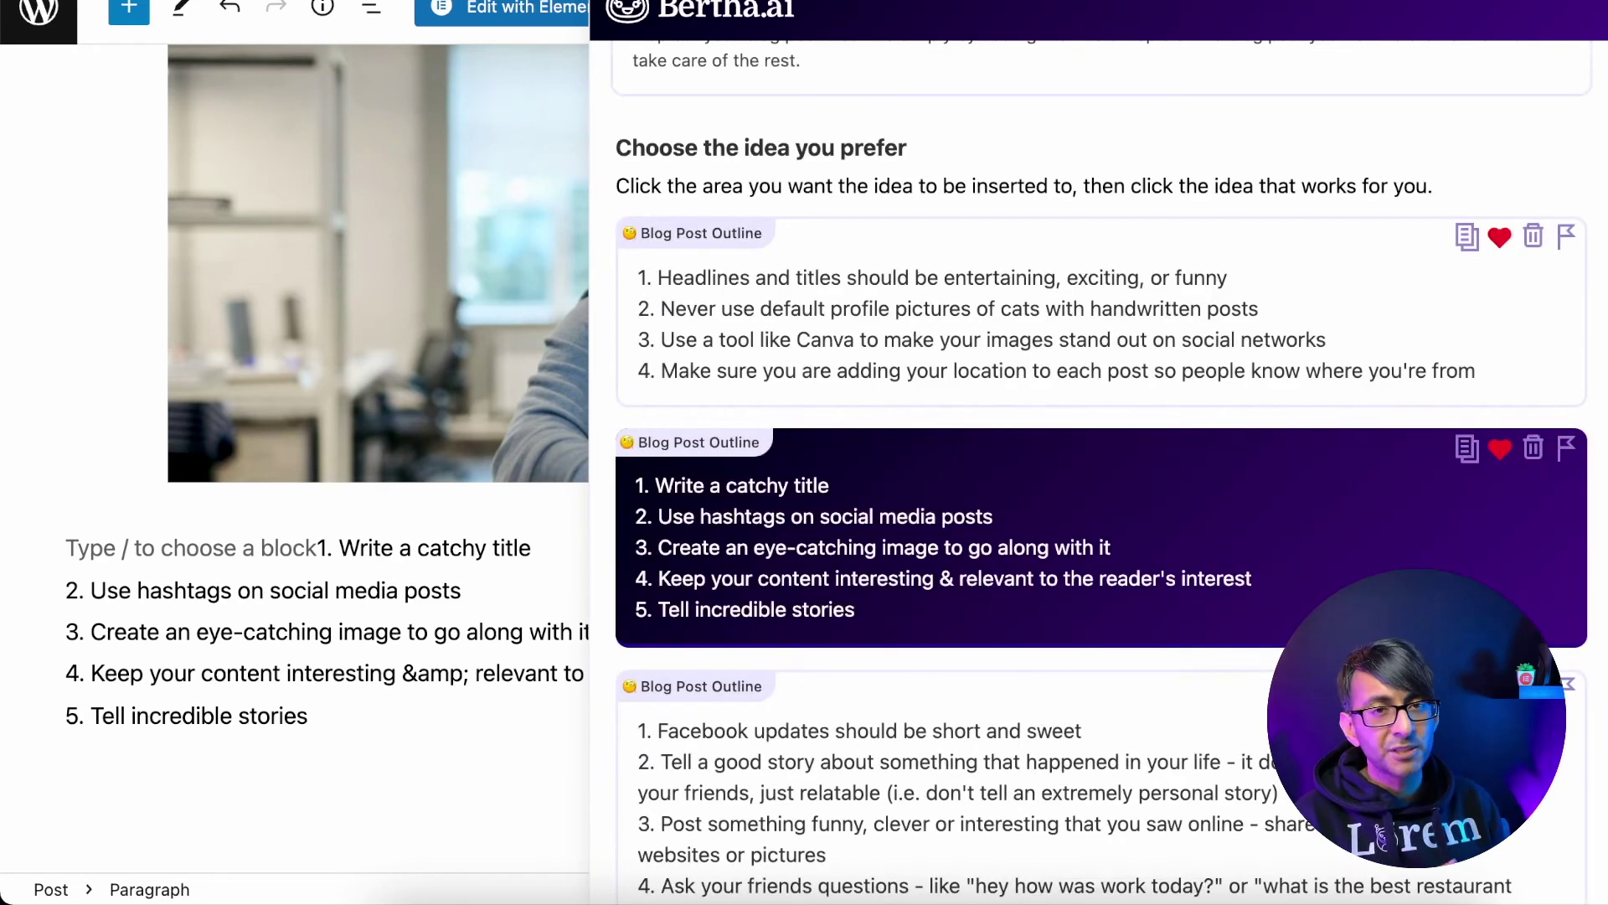
scroll(1346, 520, up, 3)
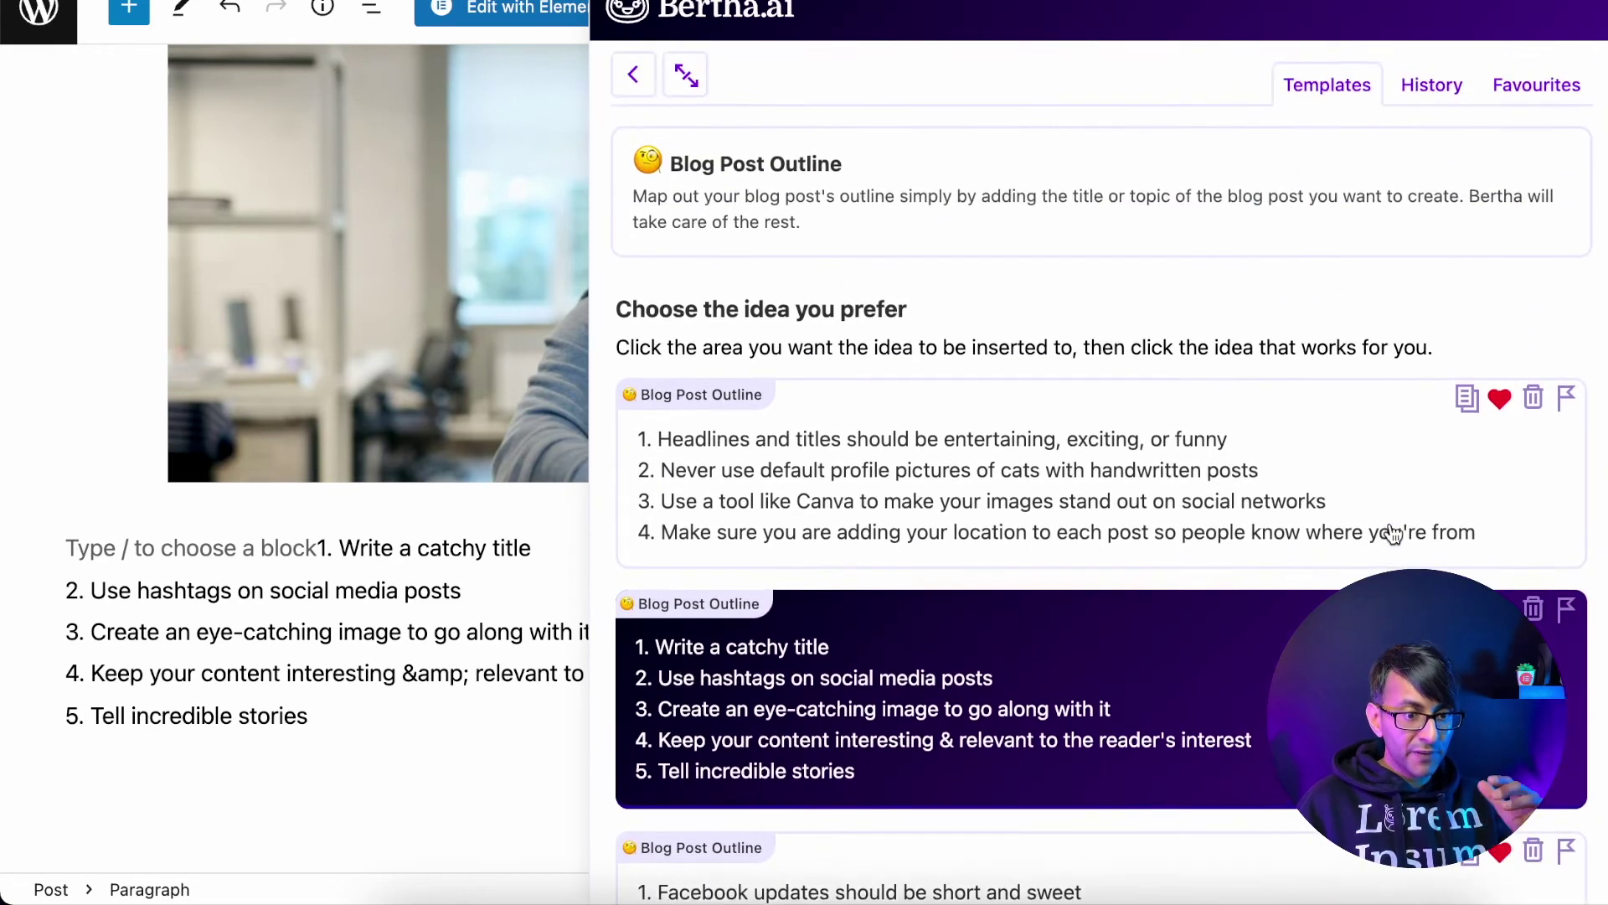
click(1541, 86)
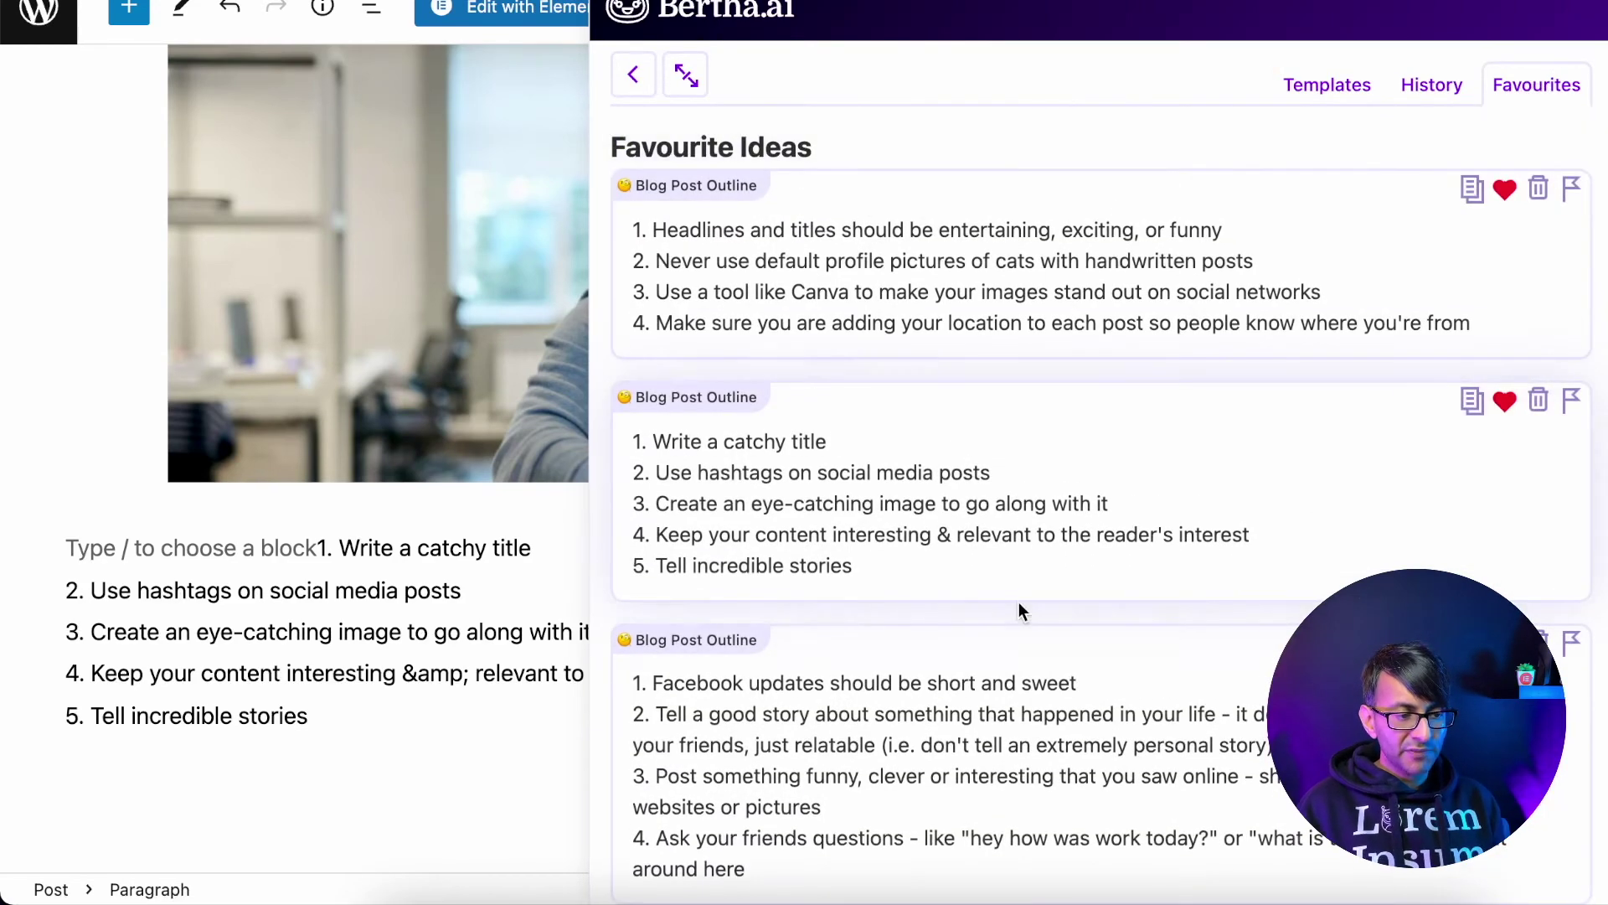
scroll(1019, 604, down, 5)
scroll(1019, 602, down, 4)
scroll(1018, 601, up, 10)
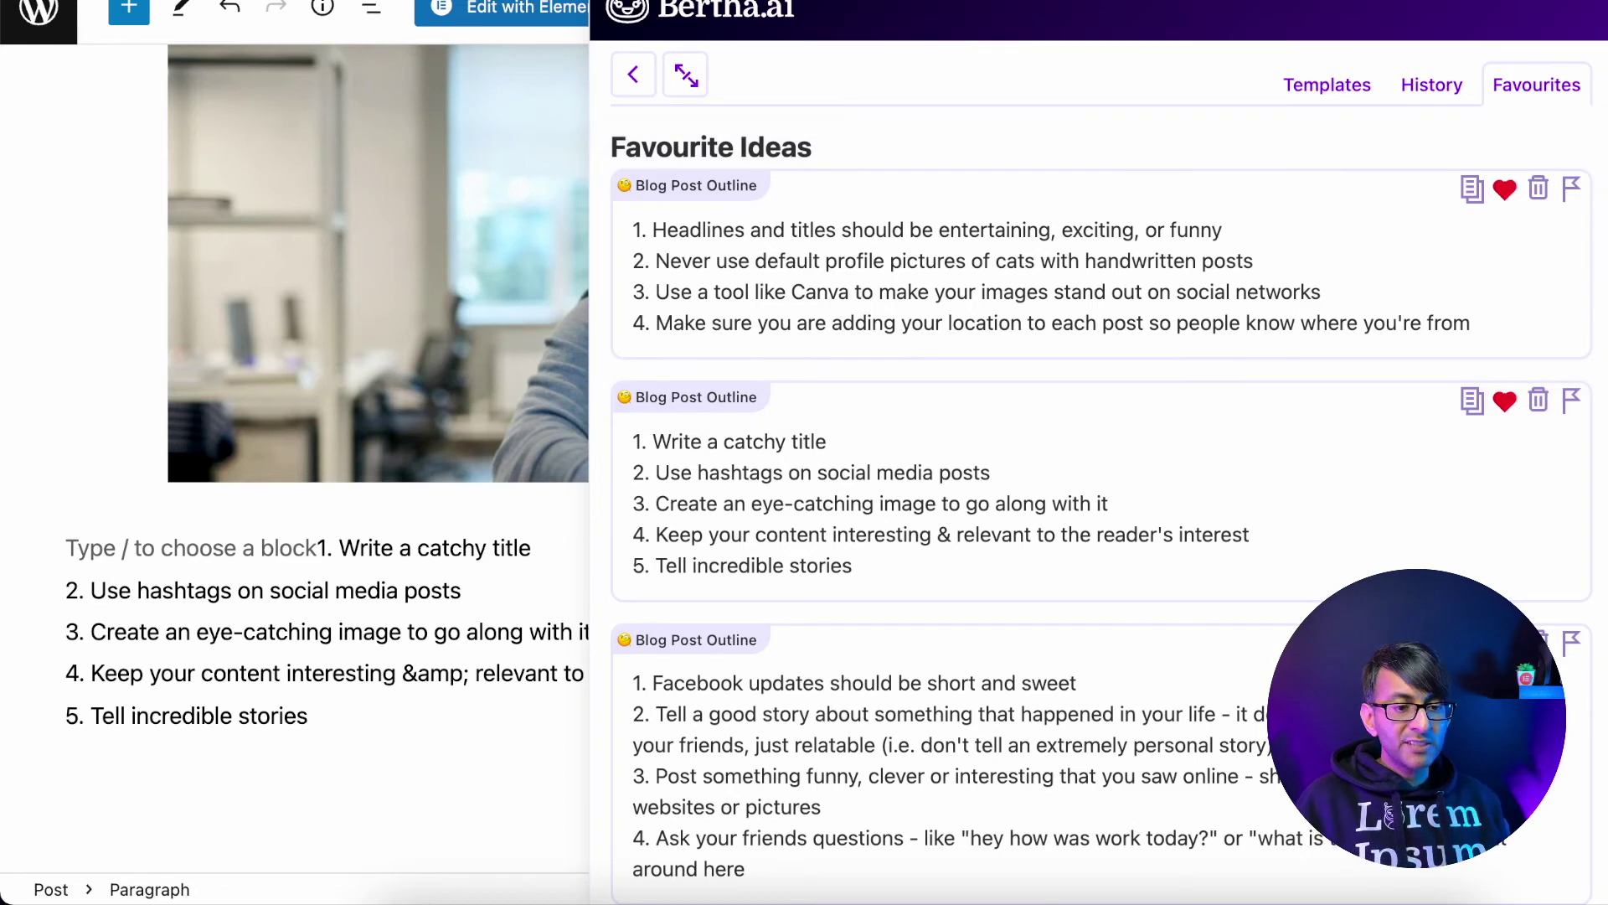
- Close Bertha and split '1. Write a catchy title' into its own block with an empty paragraph below
click(1596, 5)
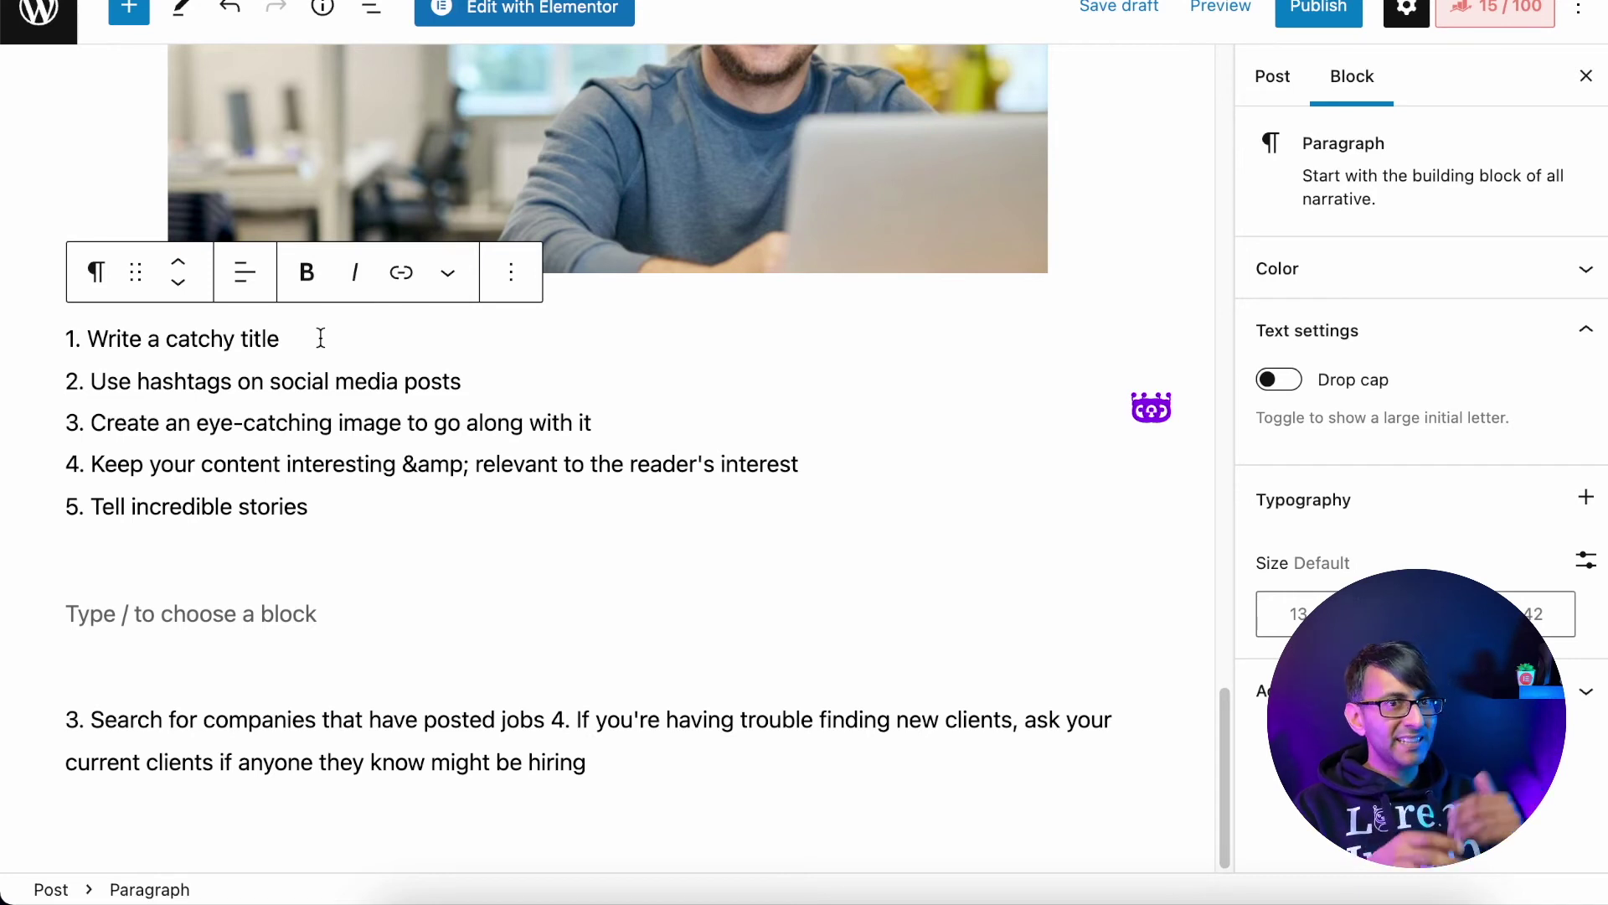
drag(321, 335, 90, 335)
key(super+c)
click(329, 343)
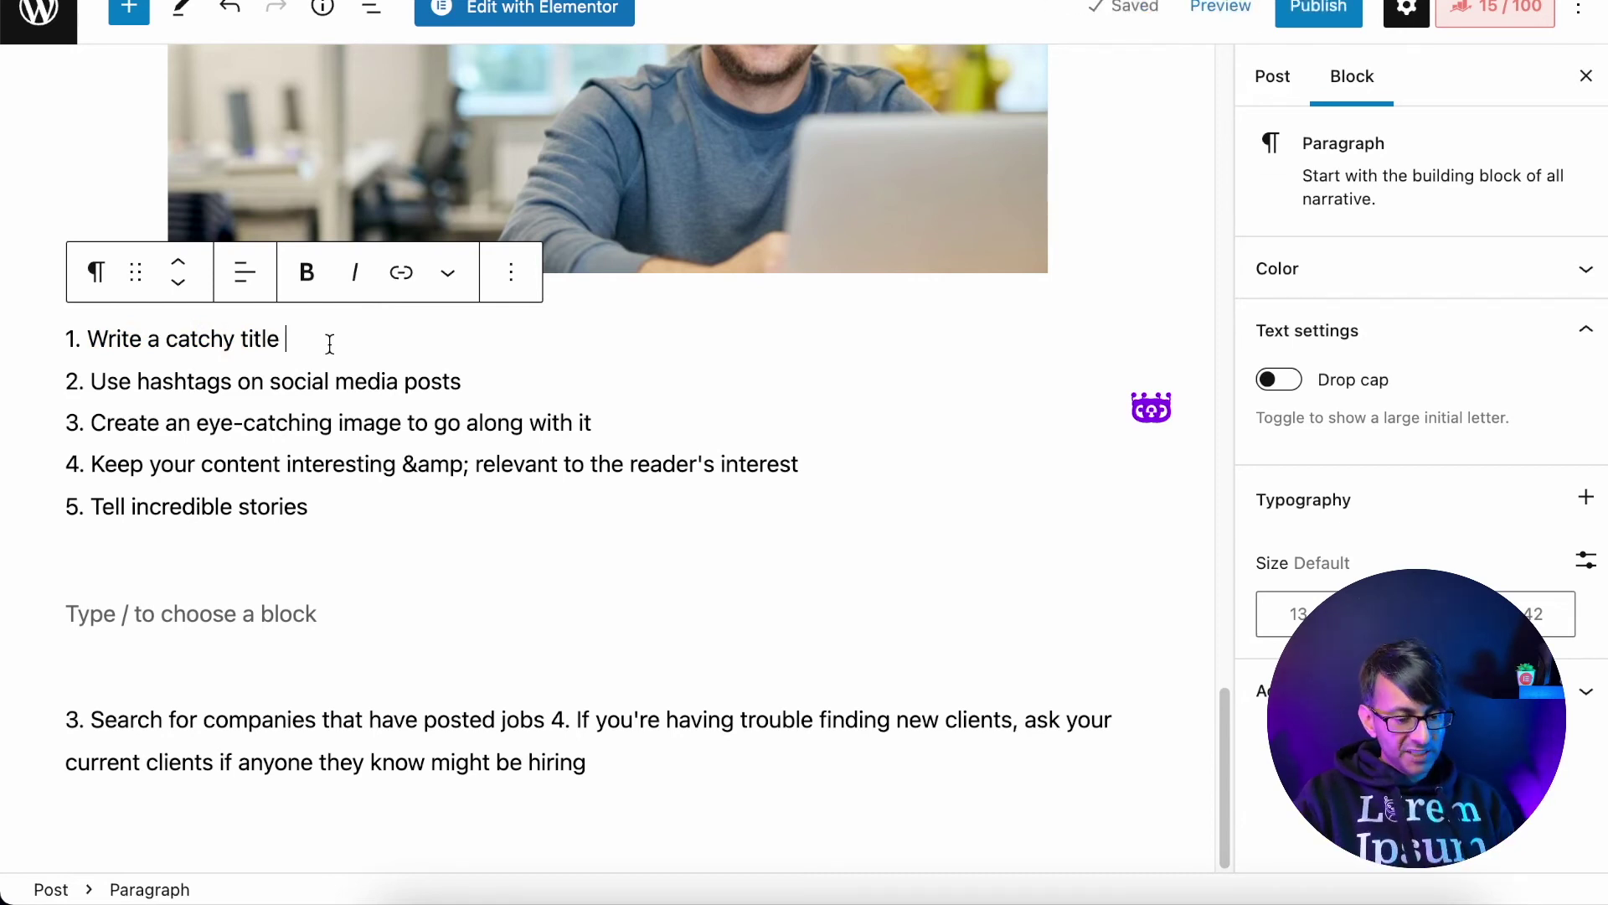
key(Return)
key(Return)
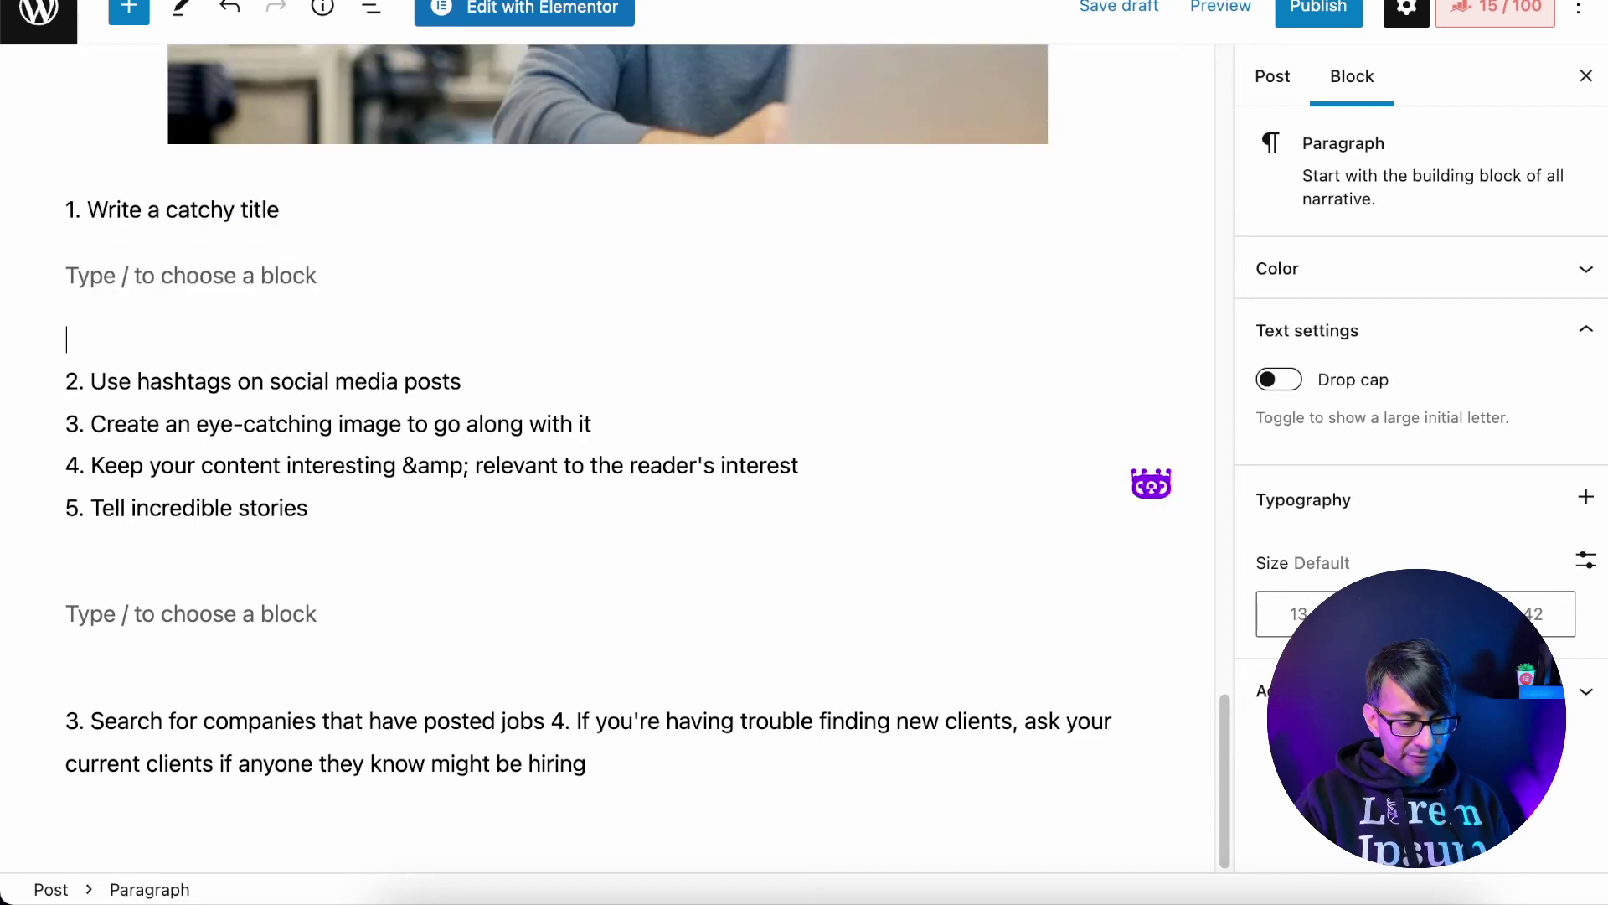
key(Up)
- Generate Blog Post Intro Paragraph ideas for 'Write a catchy title' and insert one under point 1
click(1156, 274)
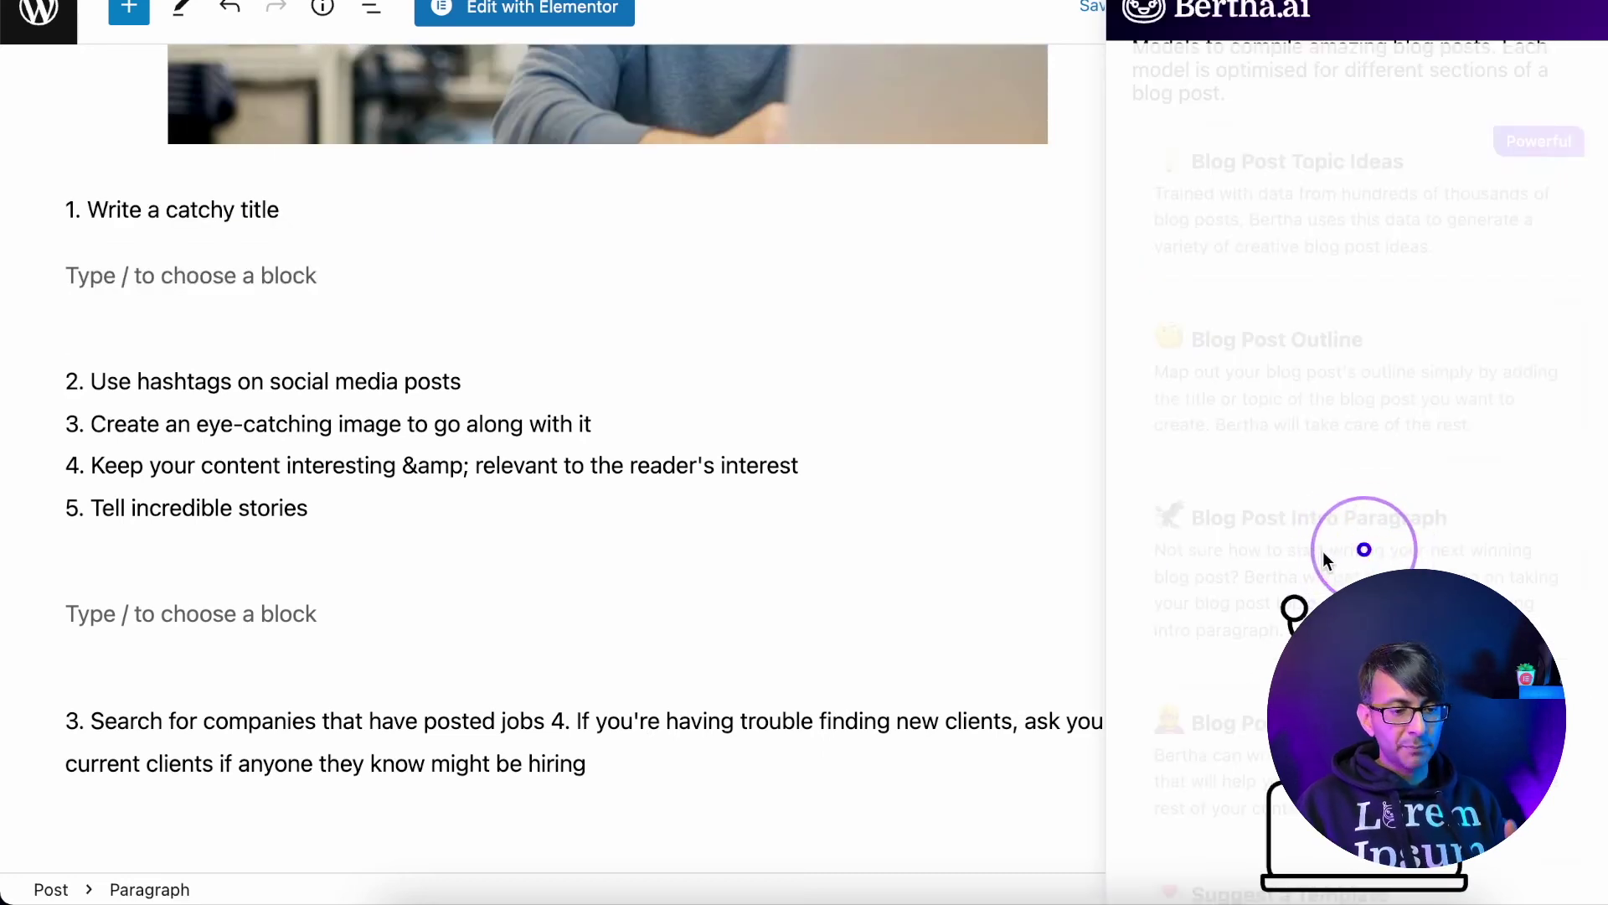
click(1324, 549)
click(1239, 588)
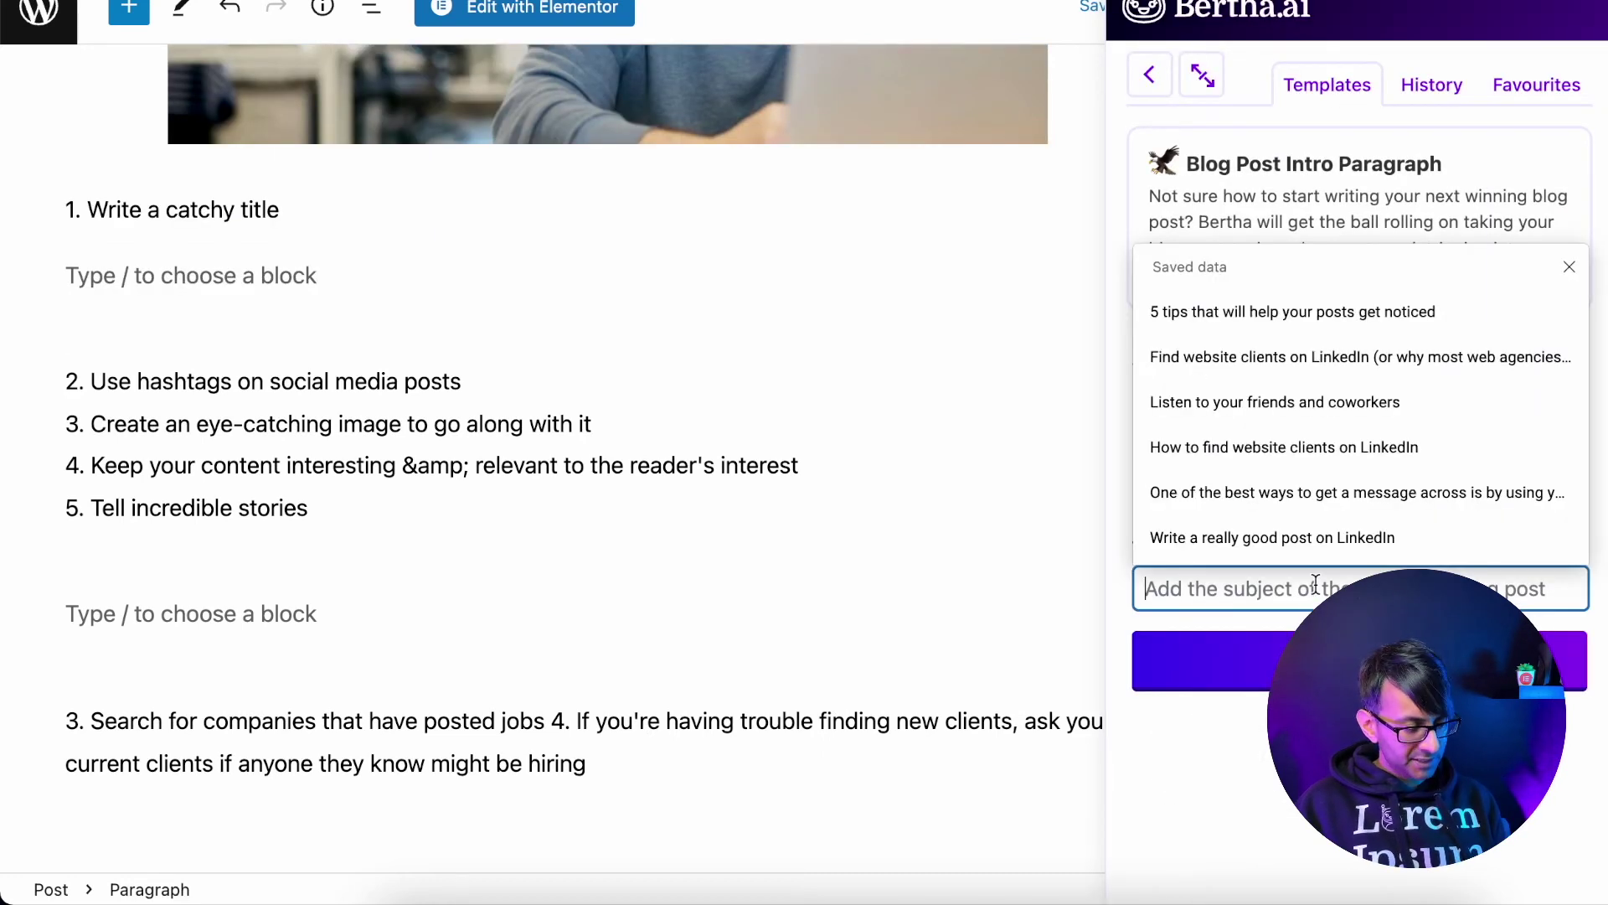
key(super+v)
click(1357, 662)
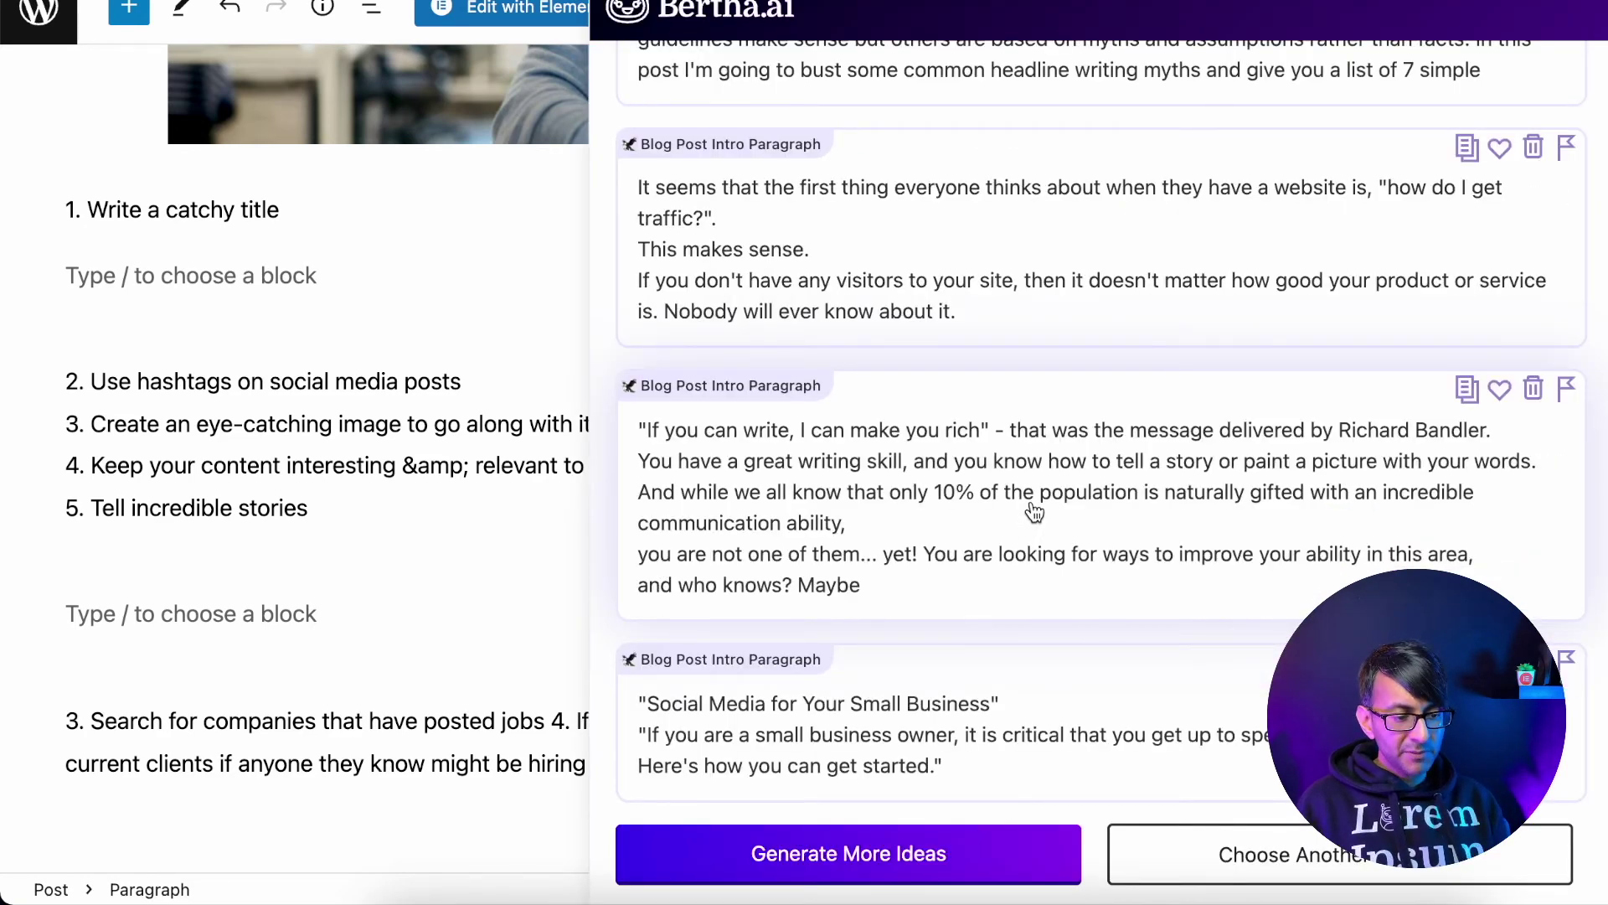
click(1035, 513)
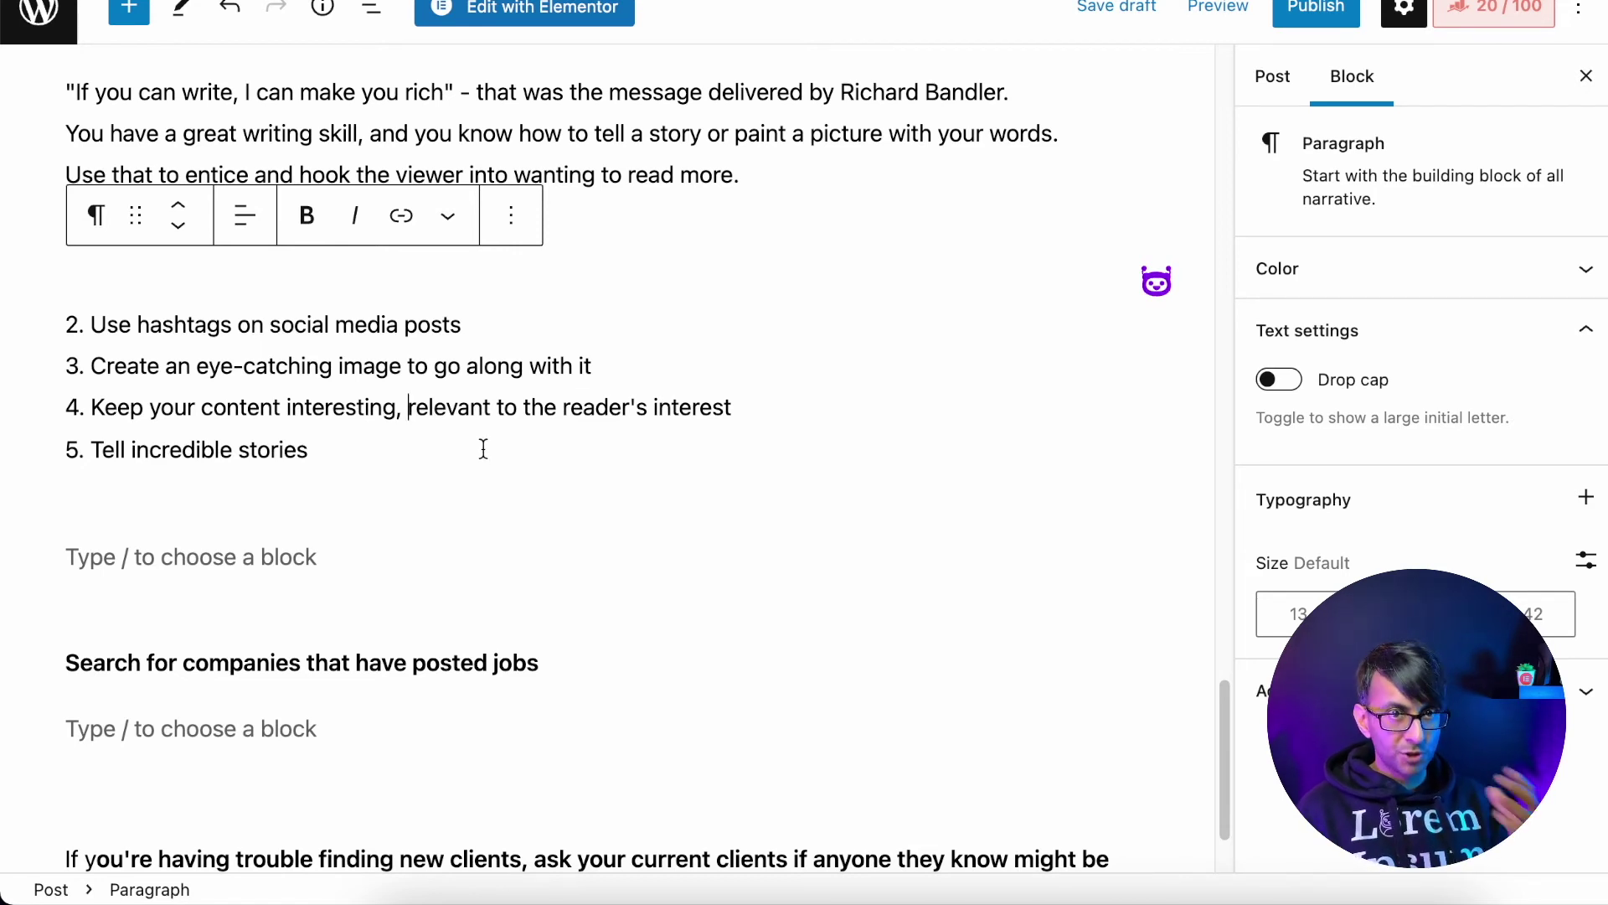
- Select the 'Search for companies that have posted jobs' heading text
click(433, 575)
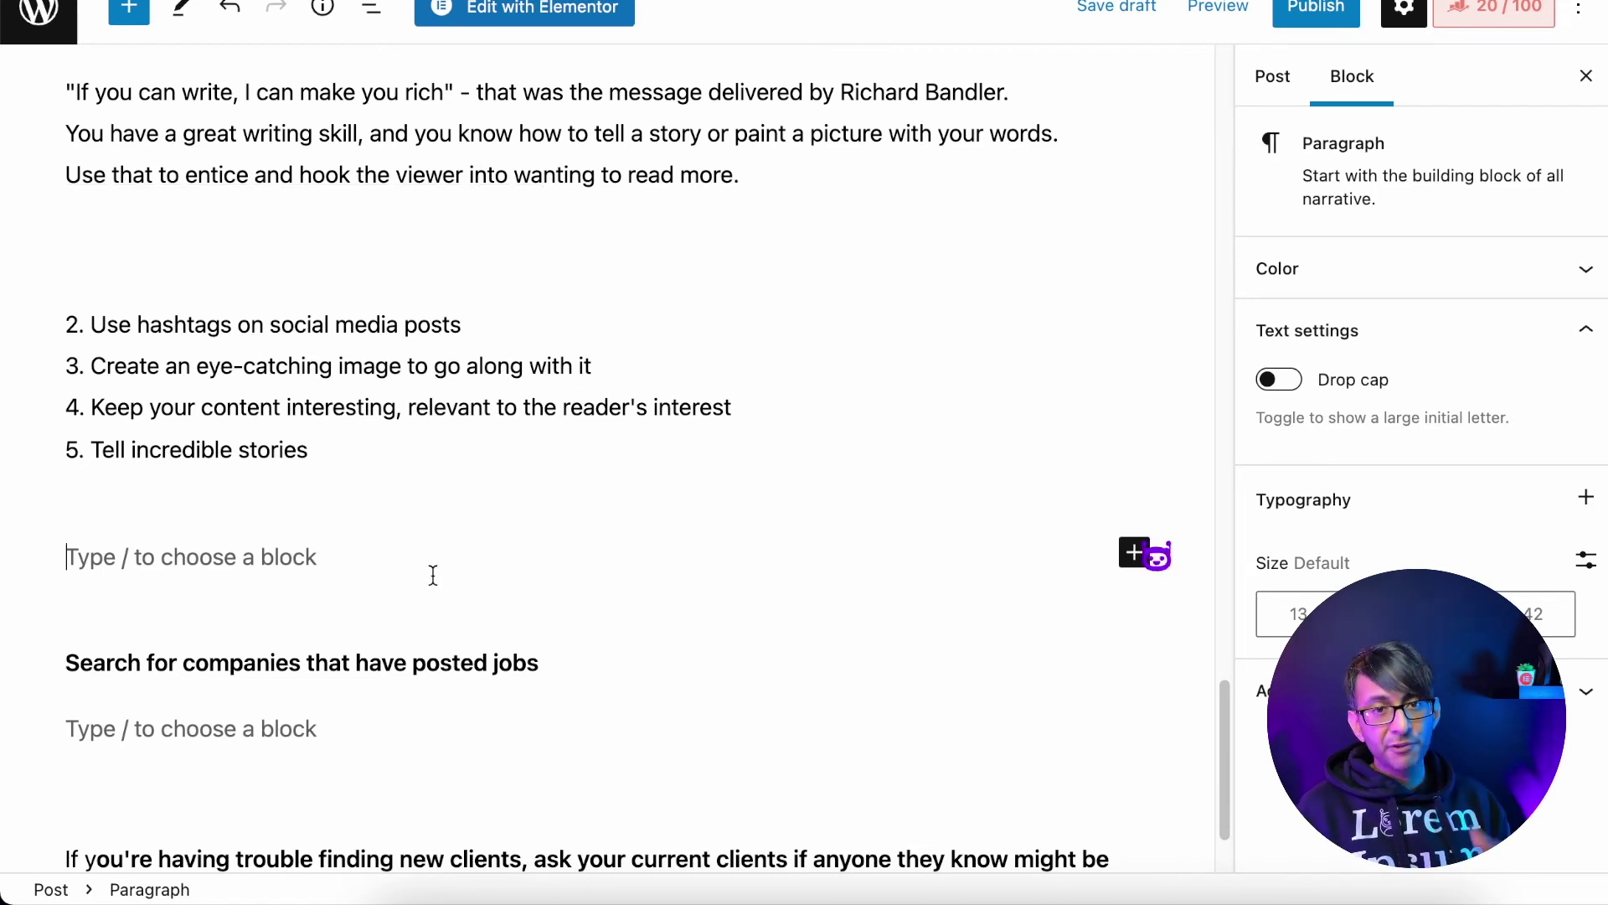
scroll(891, 564, up, 3)
scroll(891, 564, down, 5)
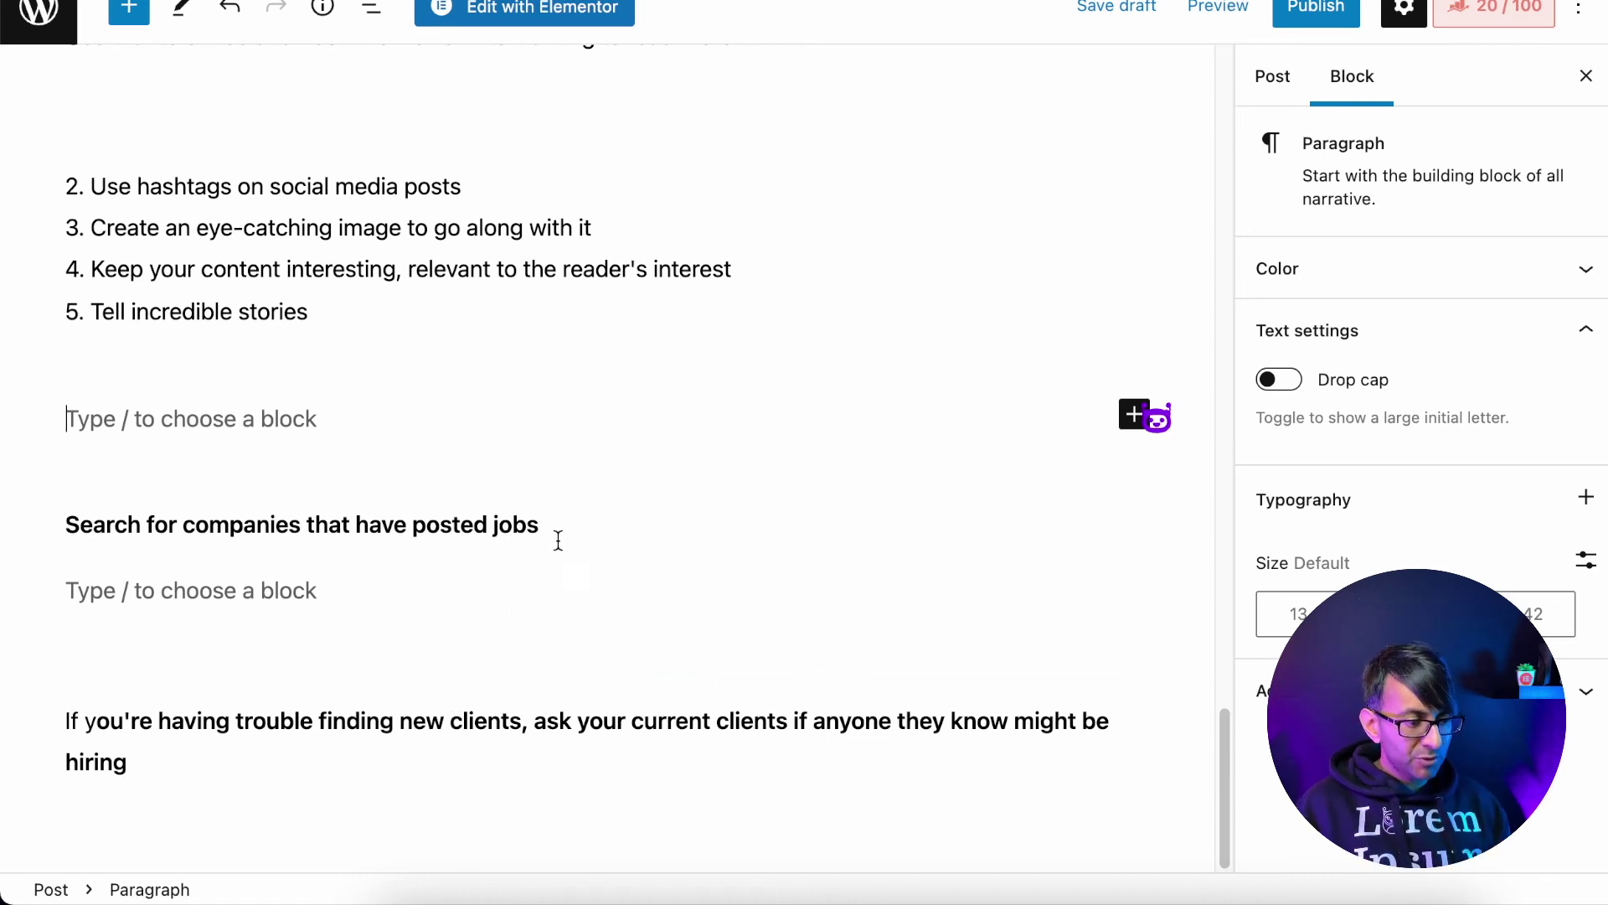
triple_click(526, 524)
- Copy the heading, generate more Bertha intro ideas, and insert the second into the empty block below
key(super+c)
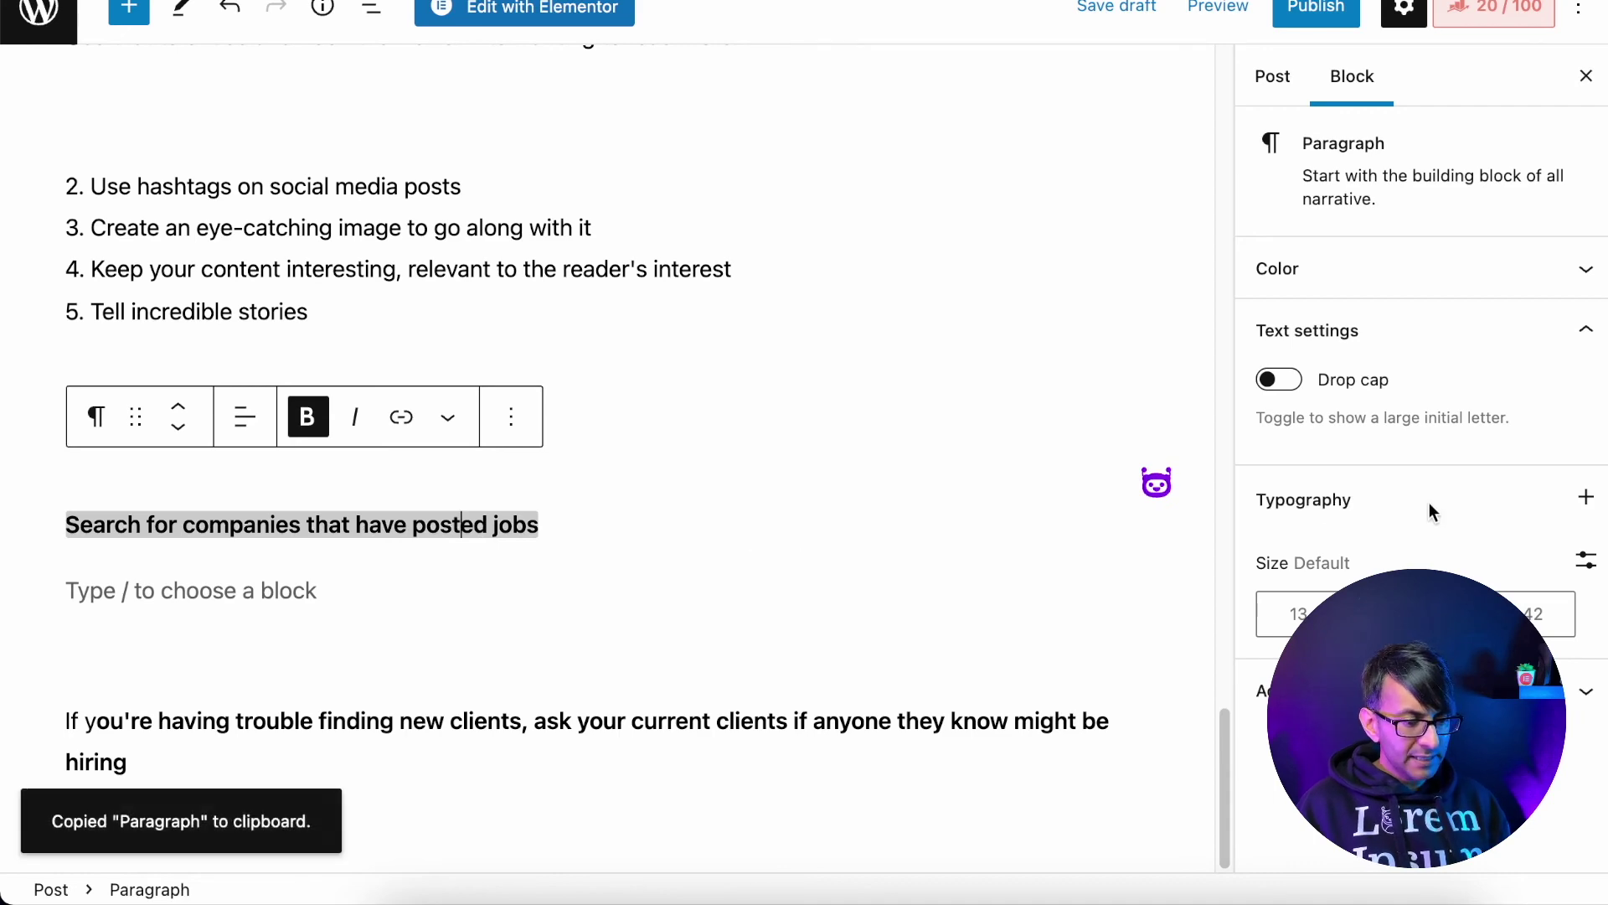
click(377, 585)
click(1157, 592)
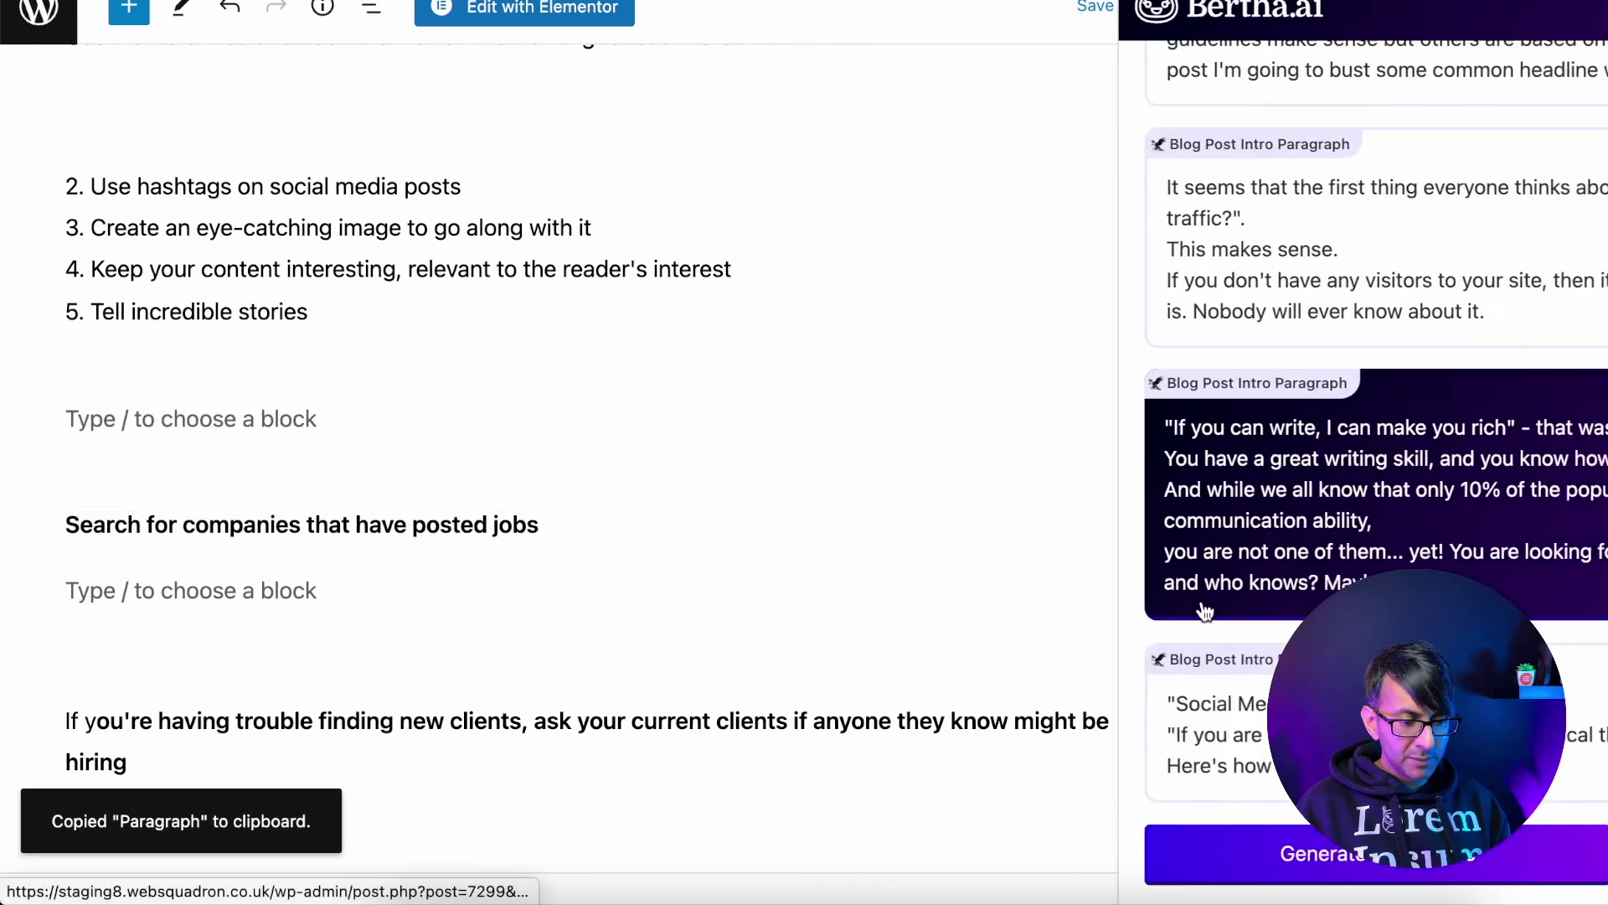
scroll(851, 239, up, 5)
scroll(852, 239, up, 2)
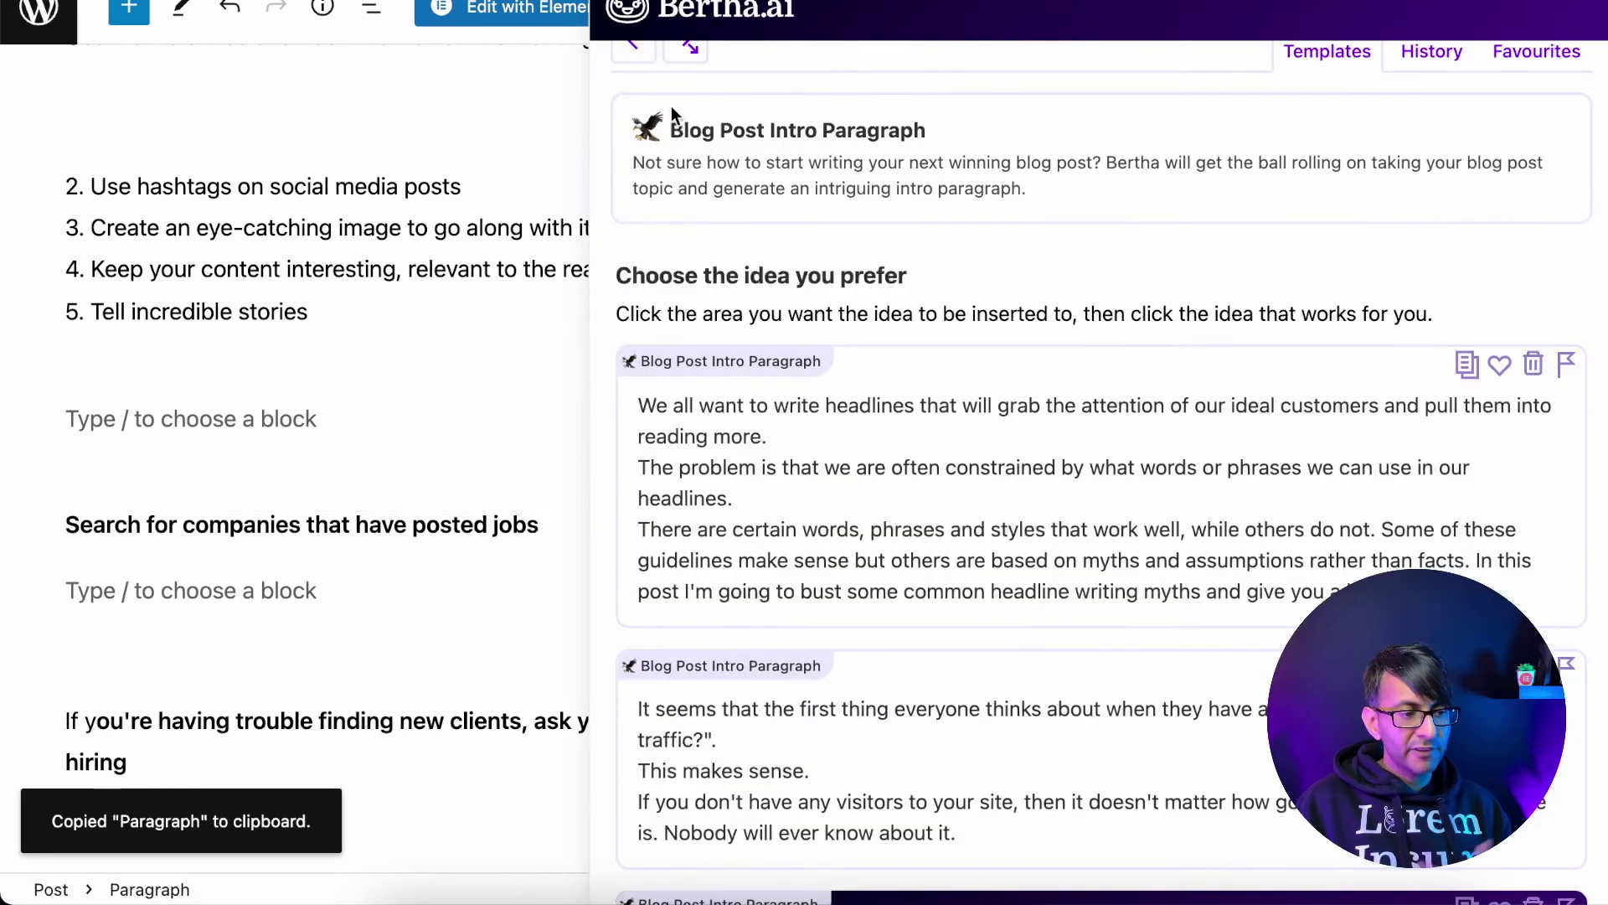
click(633, 75)
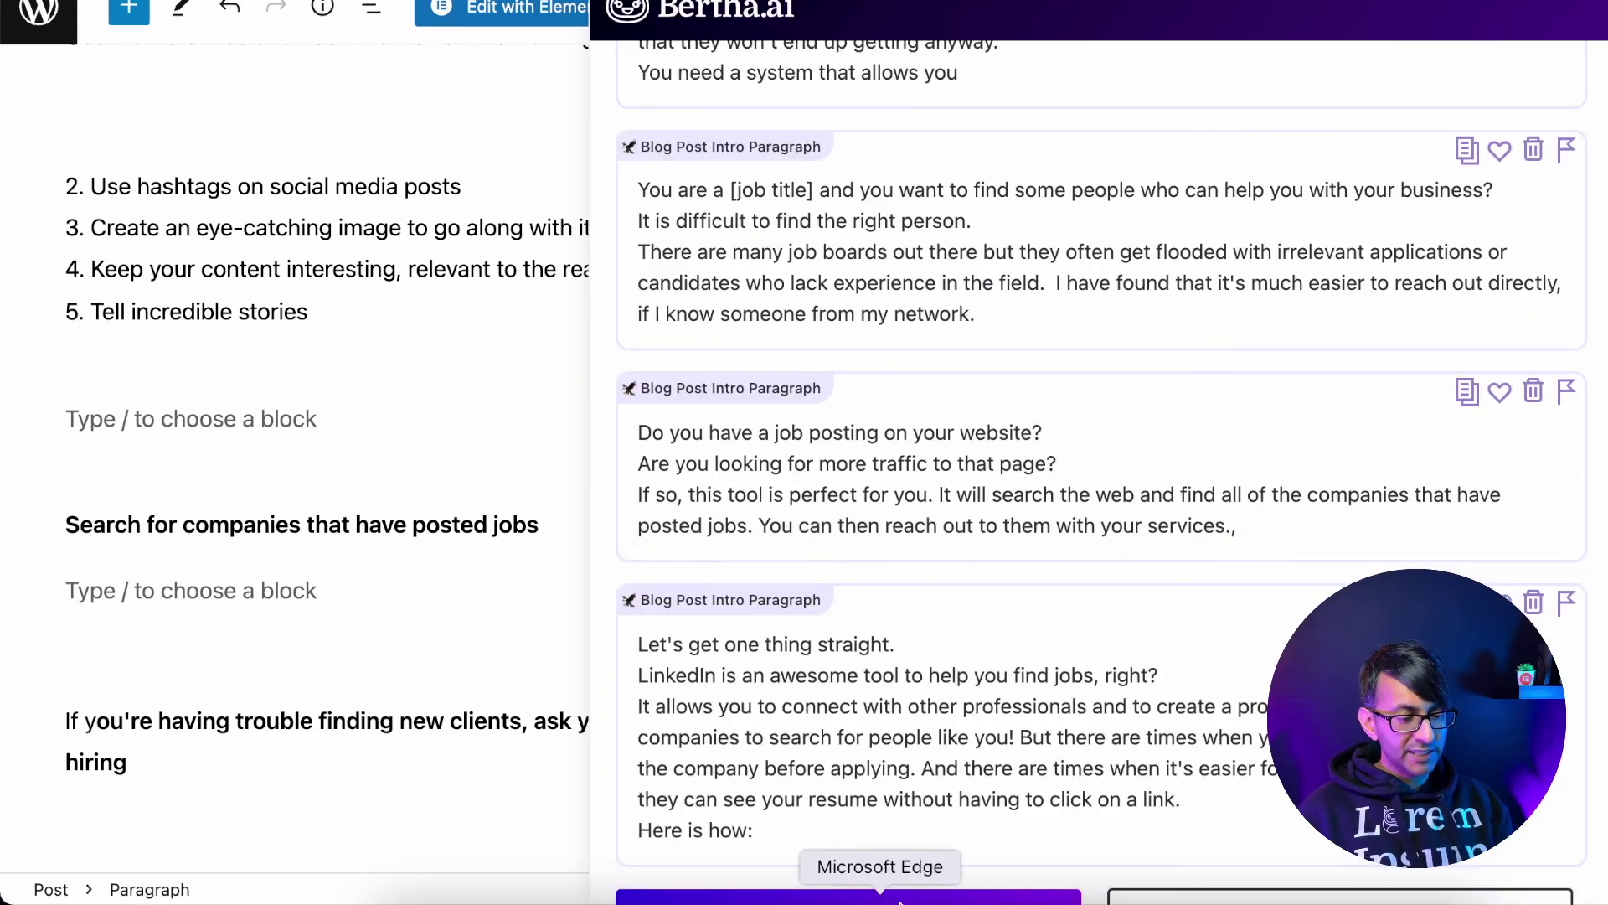
scroll(942, 838, down, 2)
click(942, 854)
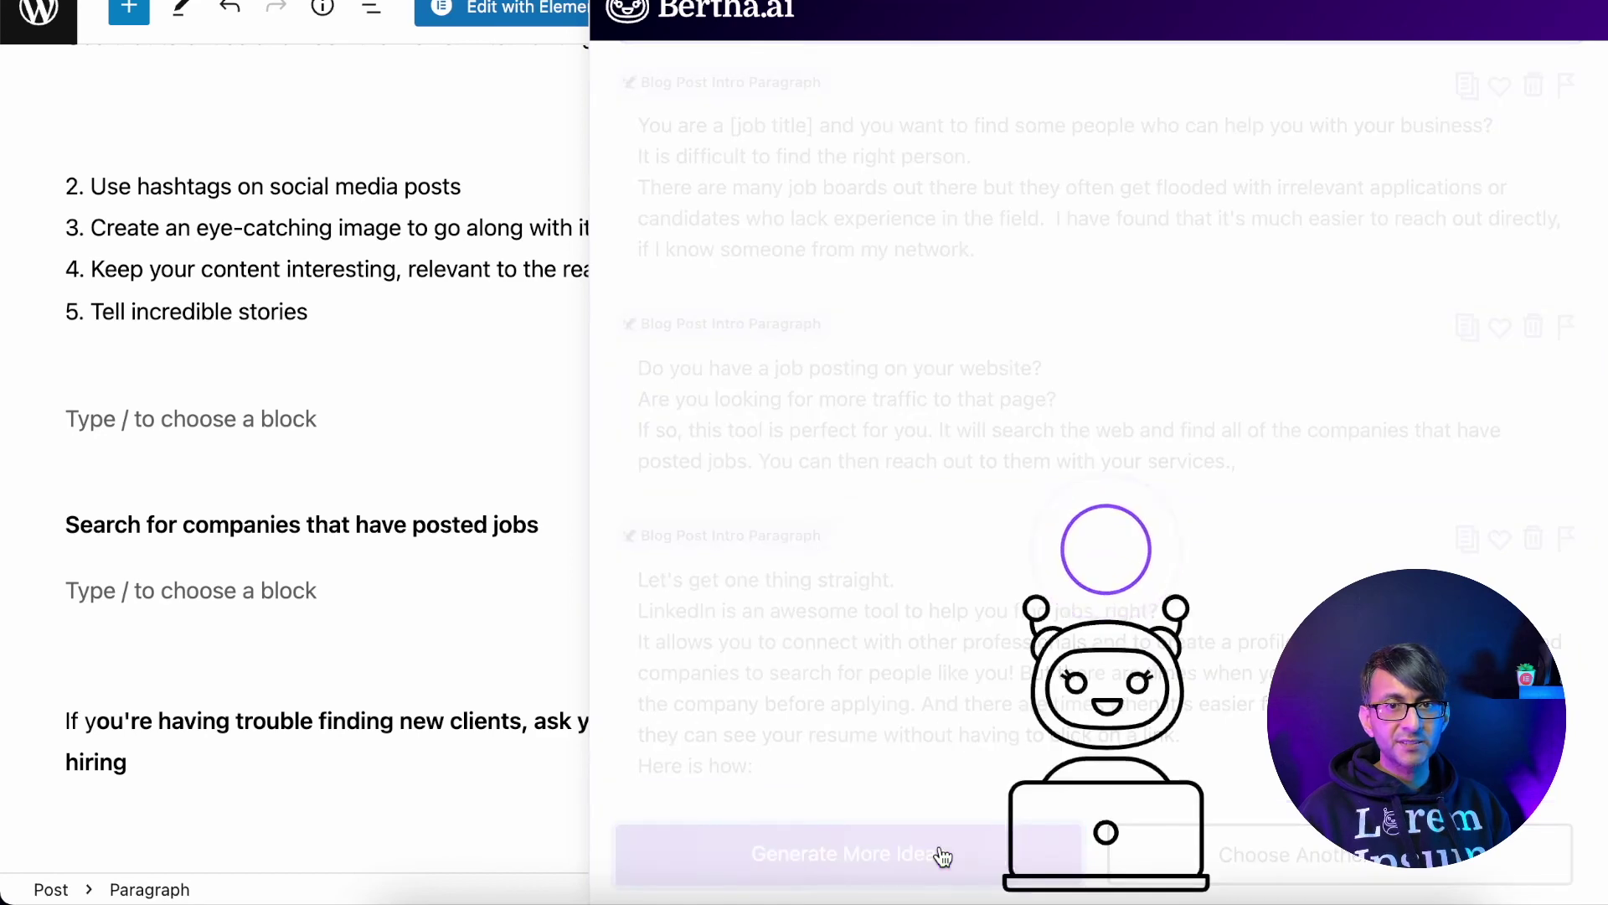
click(1066, 540)
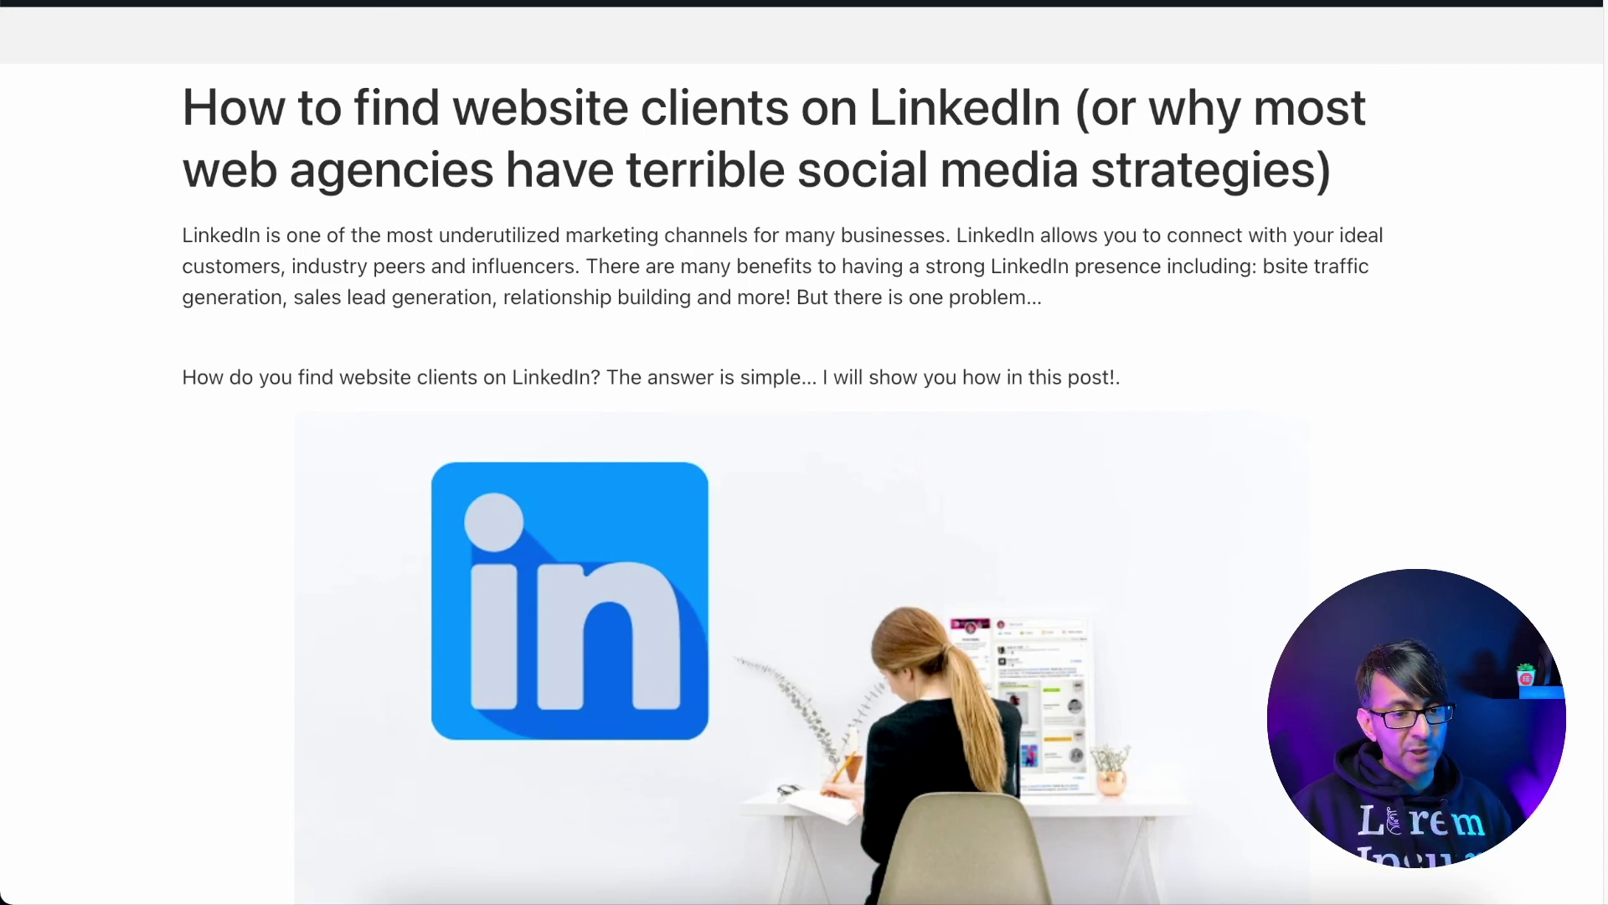
- Scroll down through the post preview and back up to review it
scroll(783, 485, down, 5)
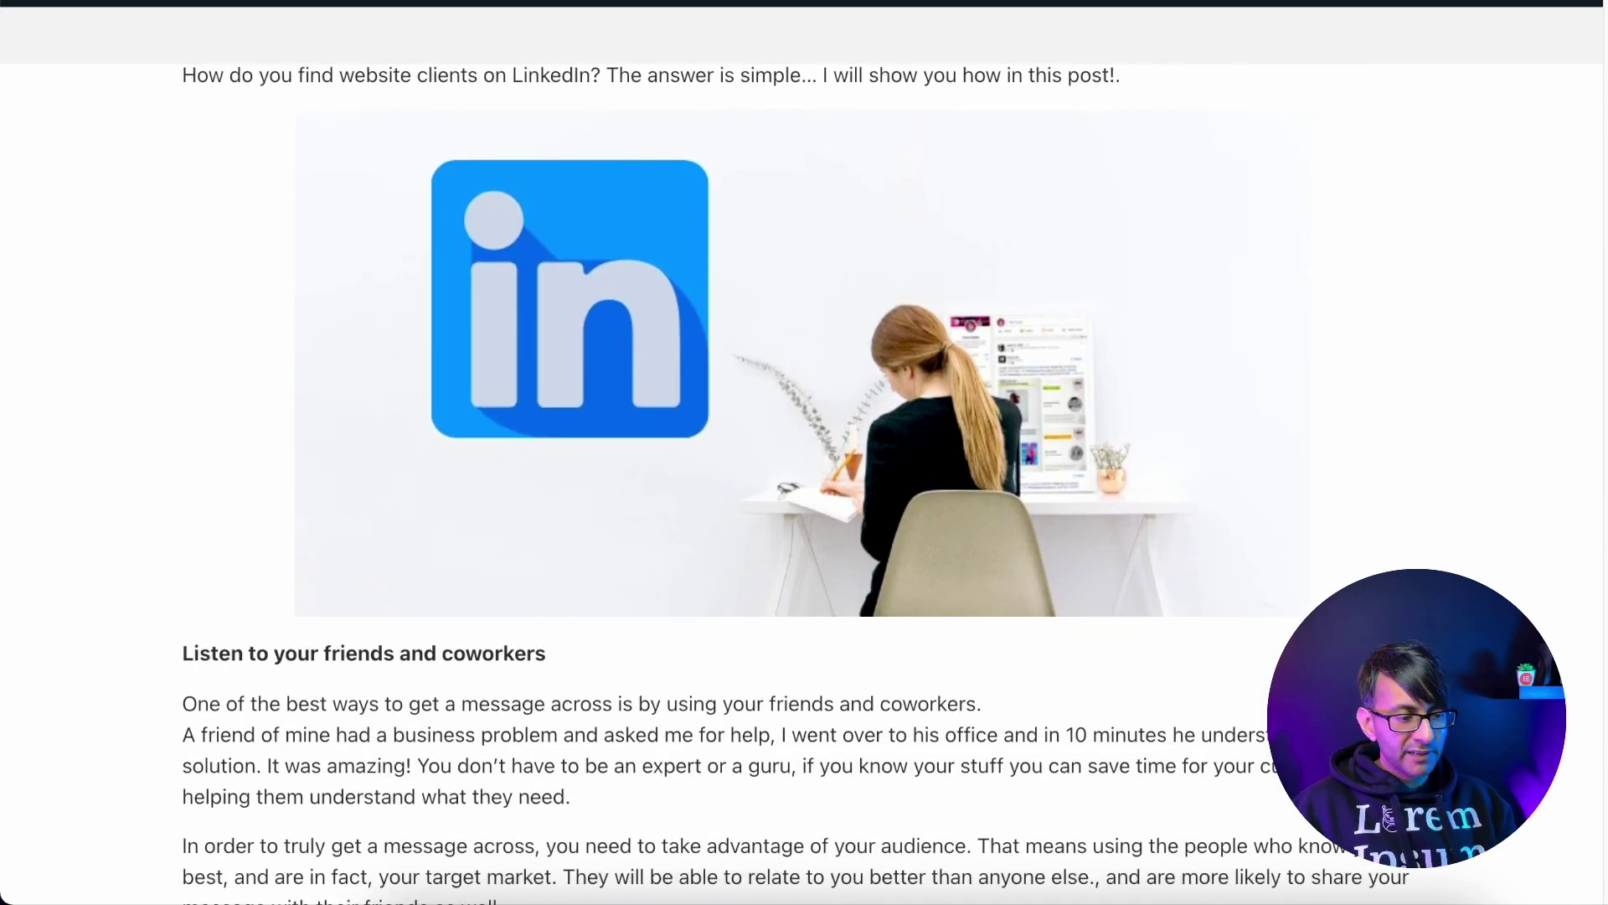
scroll(796, 478, down, 15)
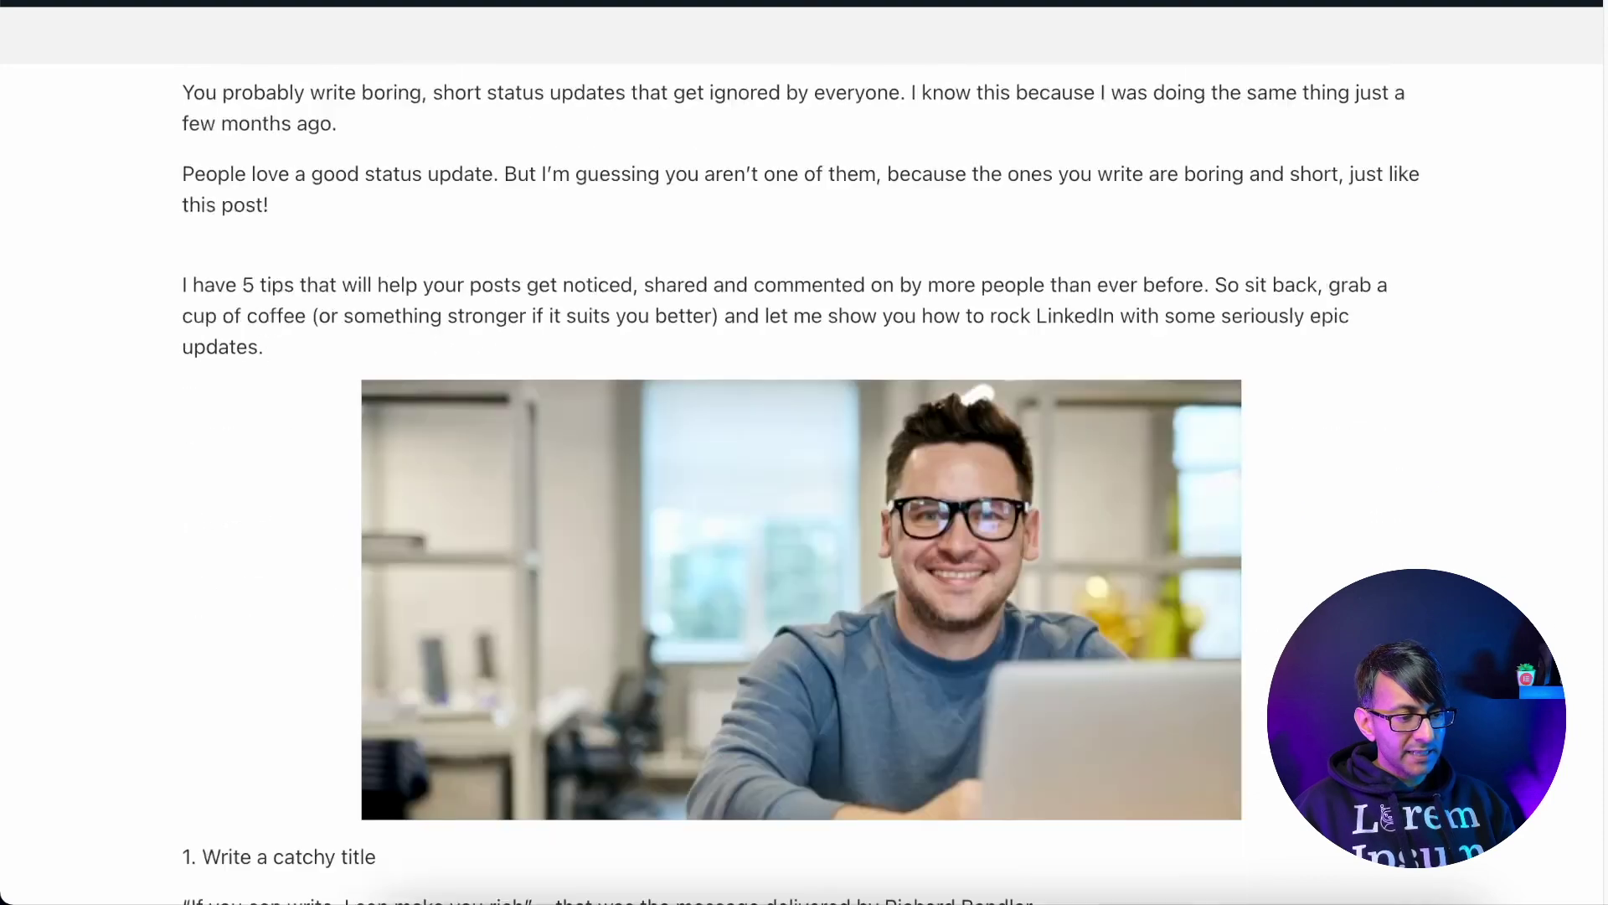
scroll(796, 478, down, 12)
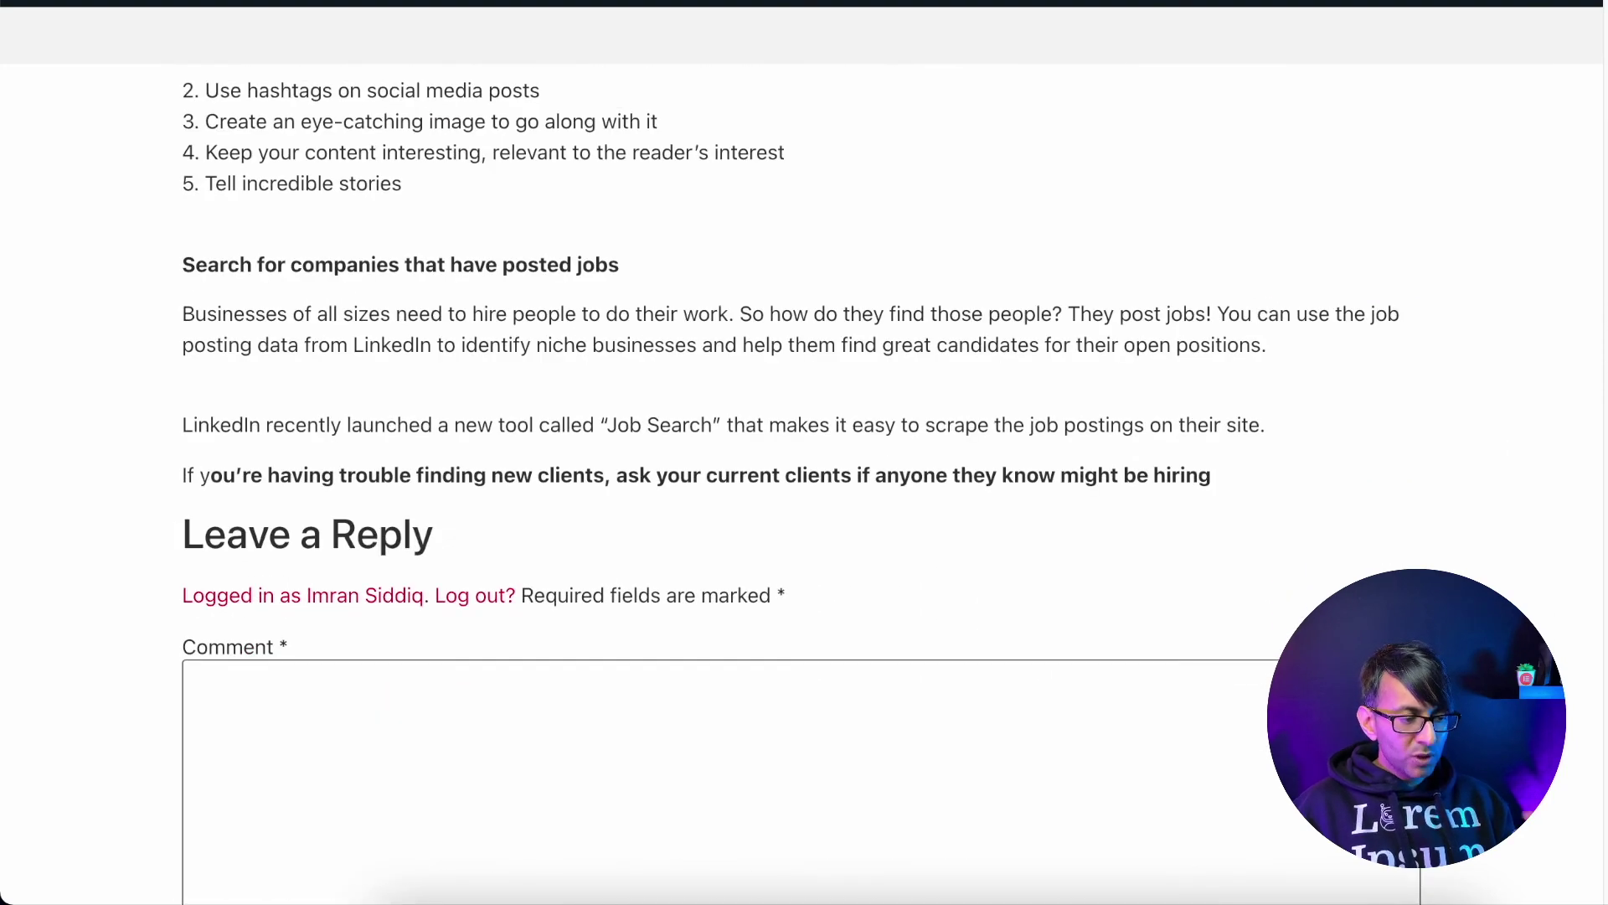
scroll(804, 478, up, 8)
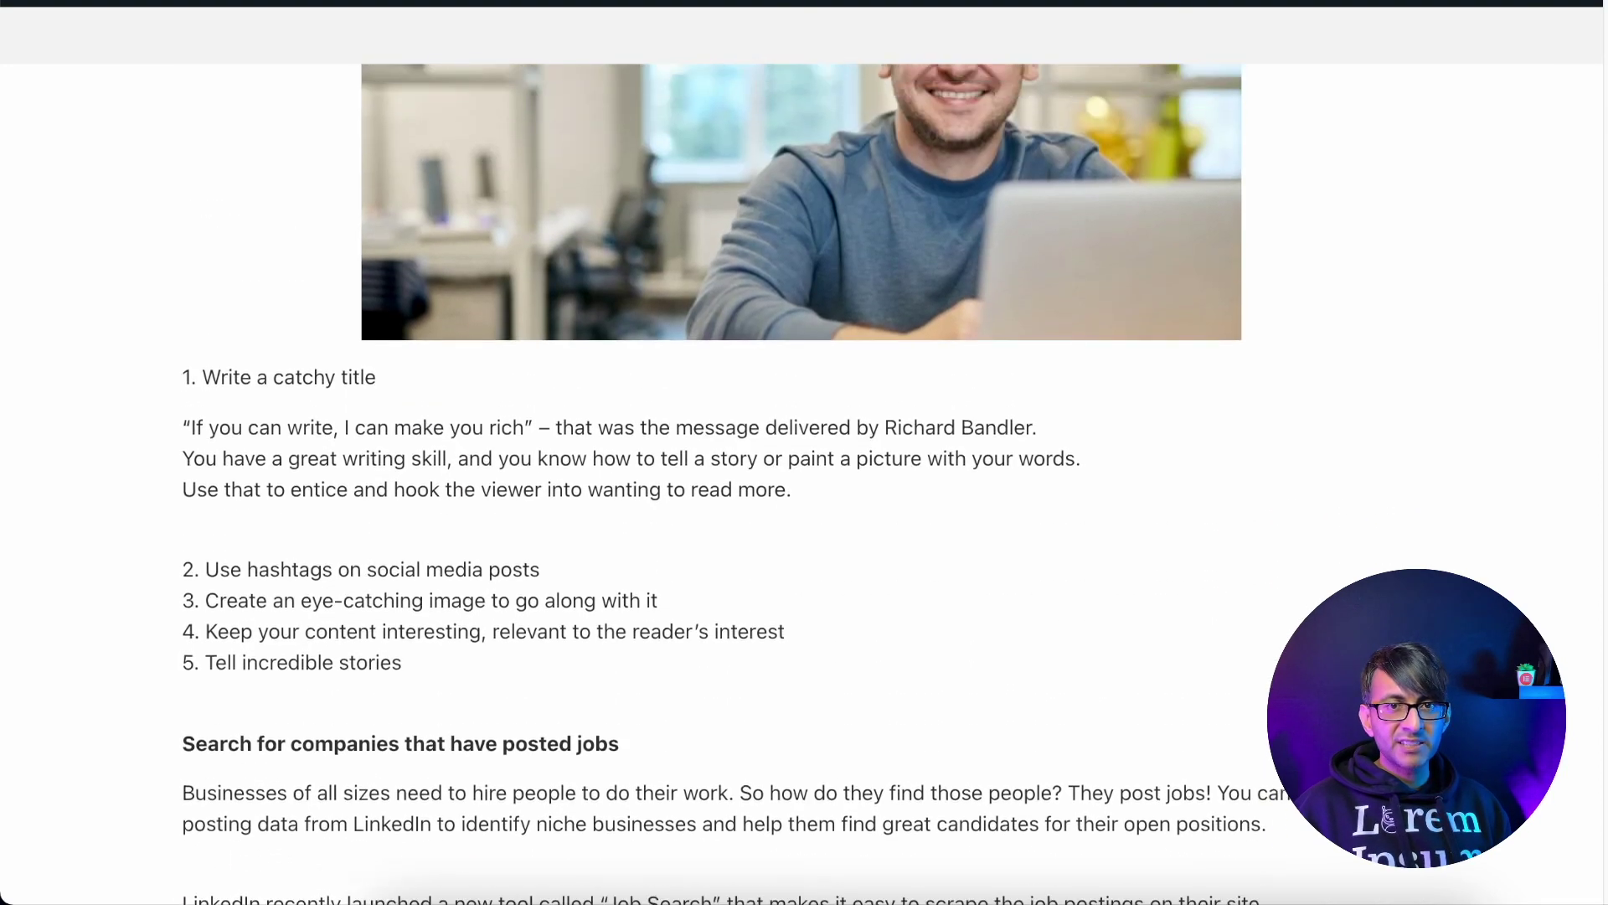
scroll(804, 477, up, 19)
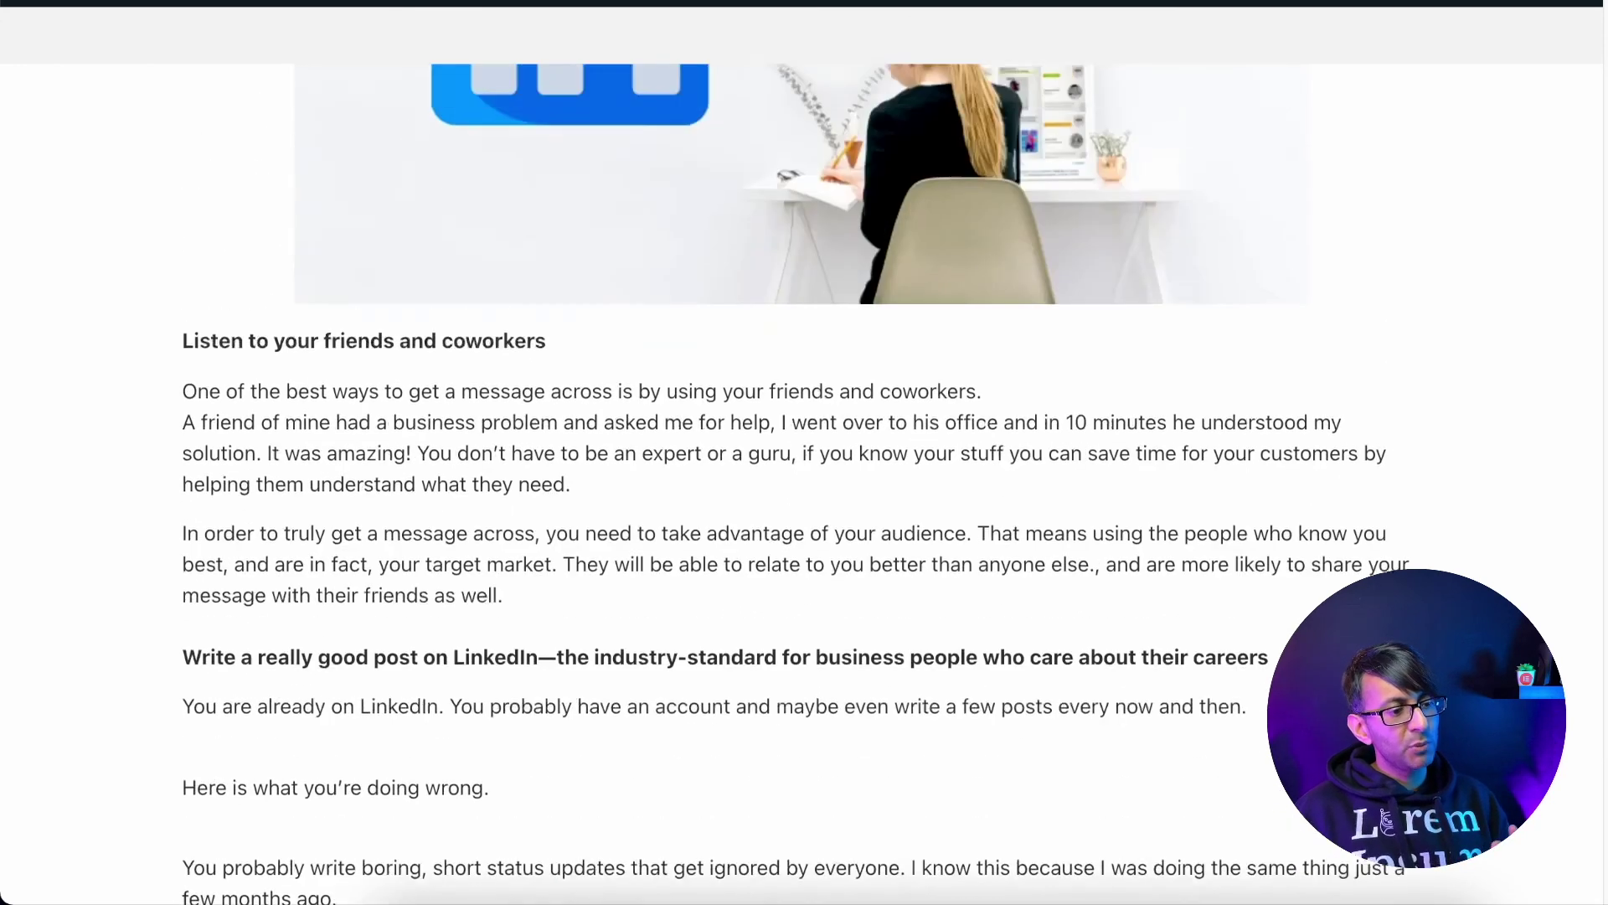
scroll(1062, 486, up, 2)
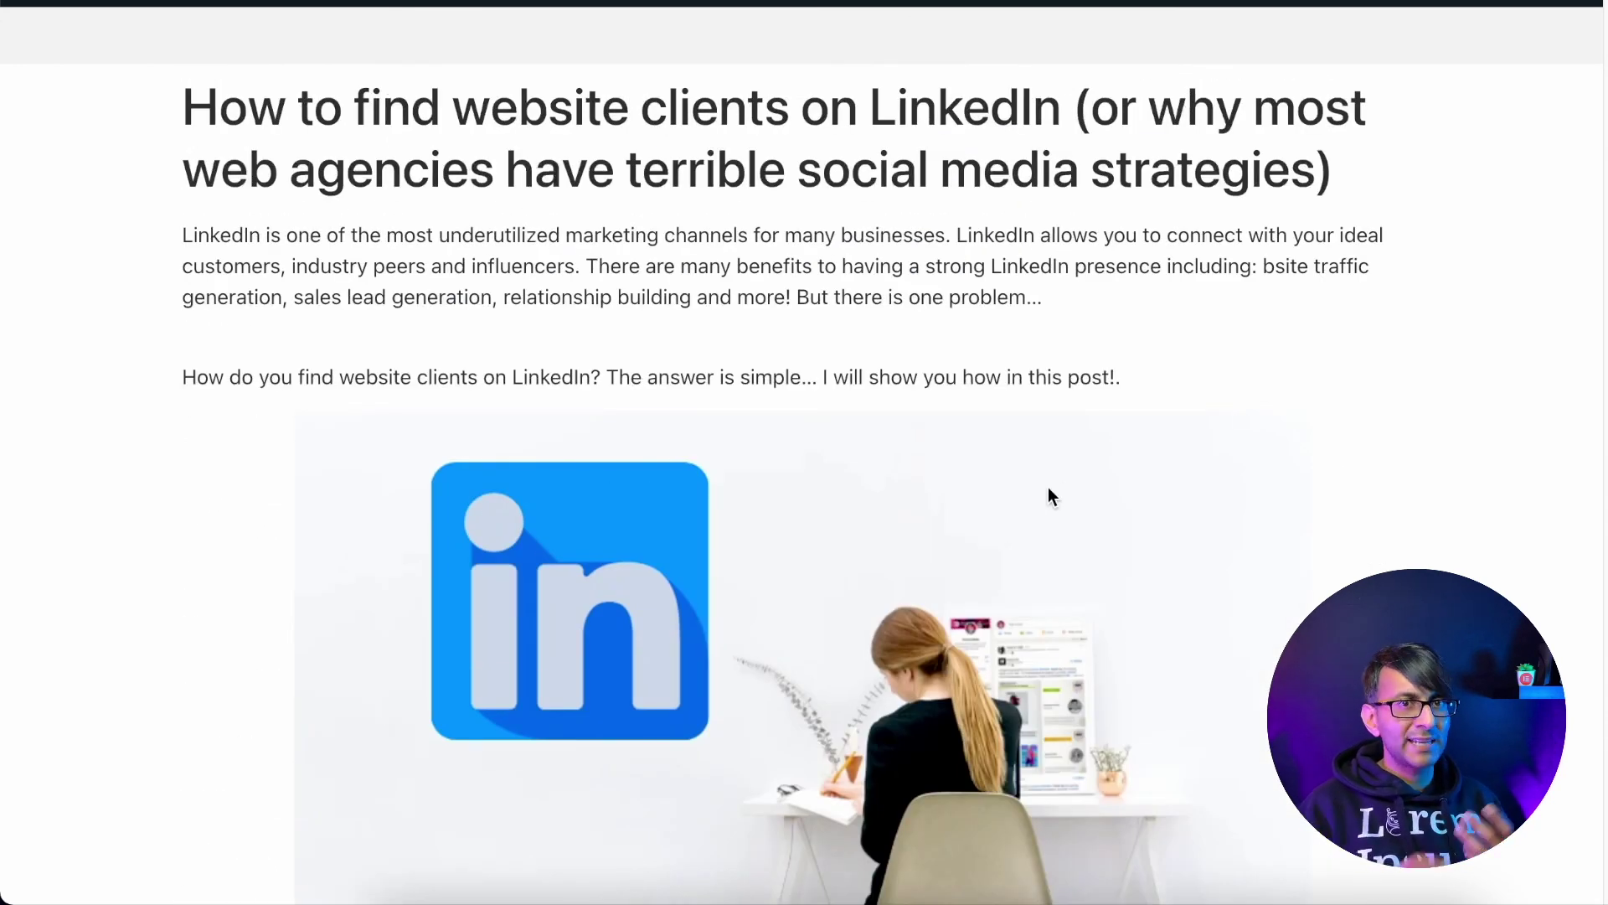